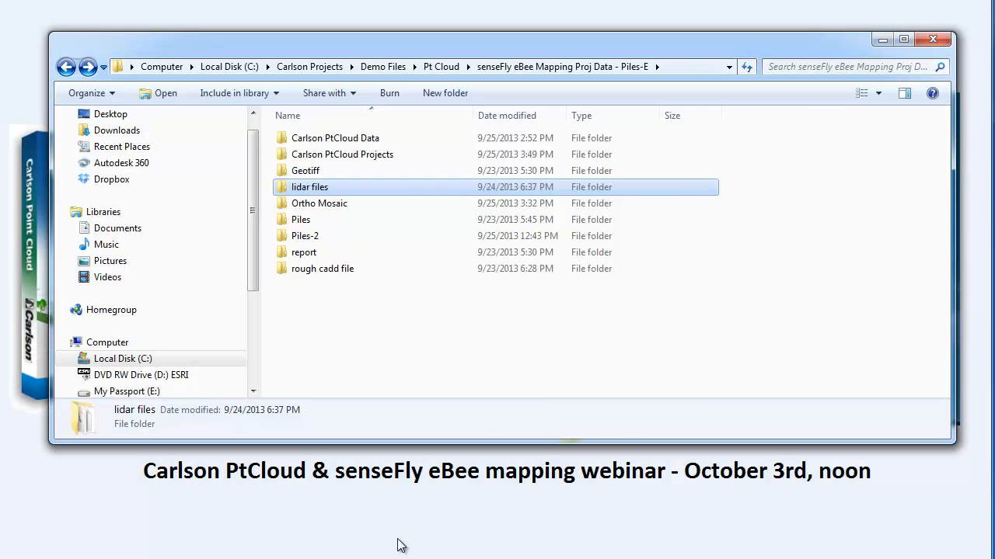
- Review the rough cadd folder and the piles_report.pdf quality report, noting the UTM17 / WGS84 output system
double_click(296, 269)
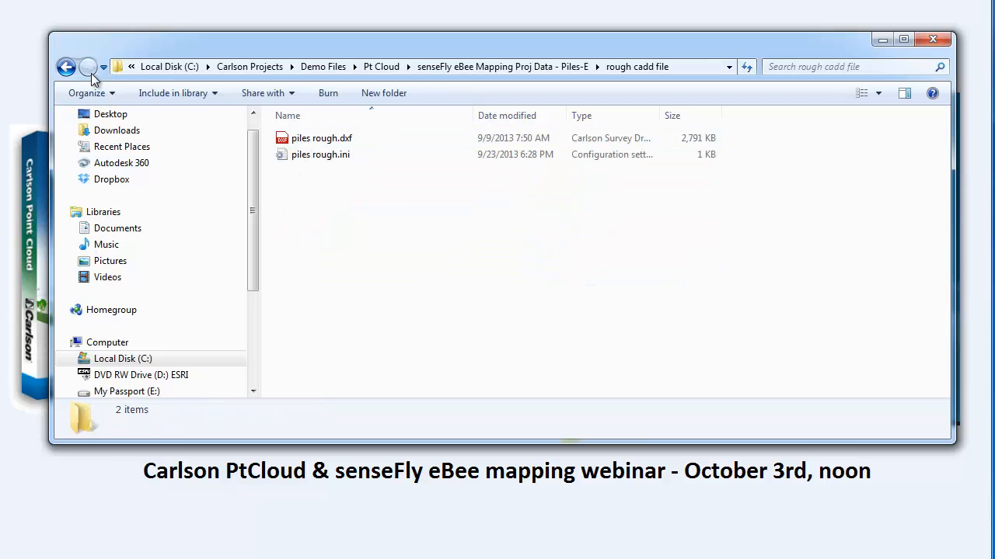
left_click(66, 67)
double_click(303, 252)
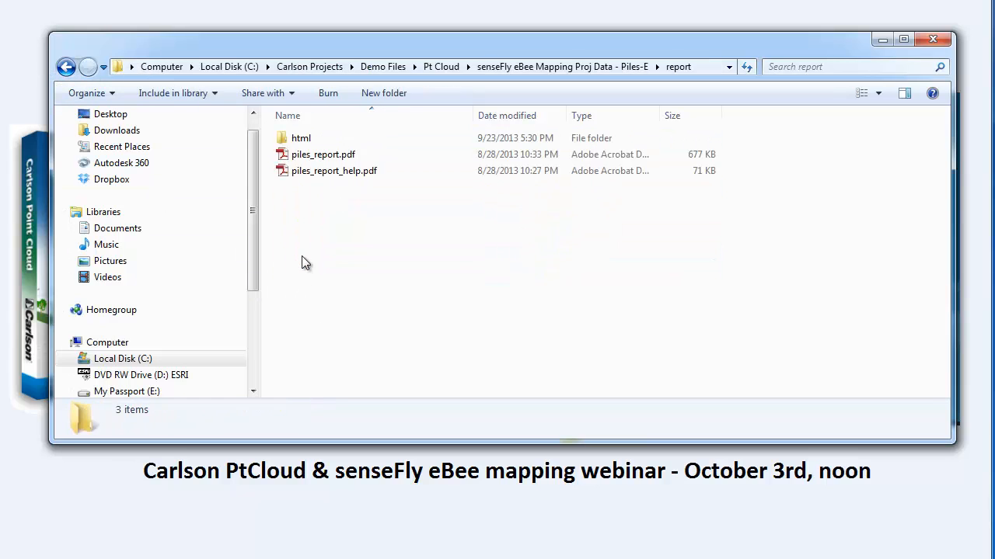
left_click(319, 156)
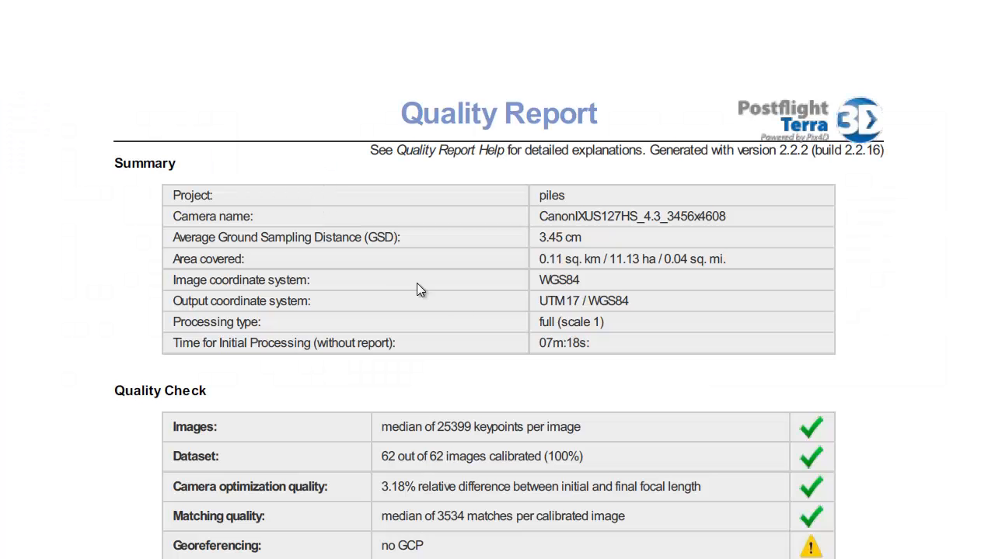
left_click_drag(638, 301, 558, 303)
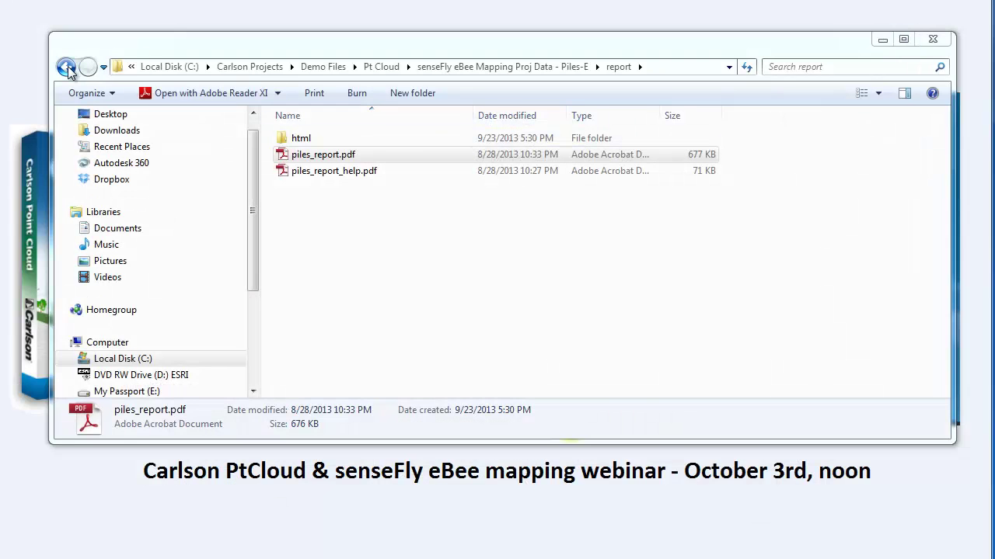
- Browse the Ortho Mosaic and lidar files folders, checking details of piles_dsm_geo.las
left_click(66, 66)
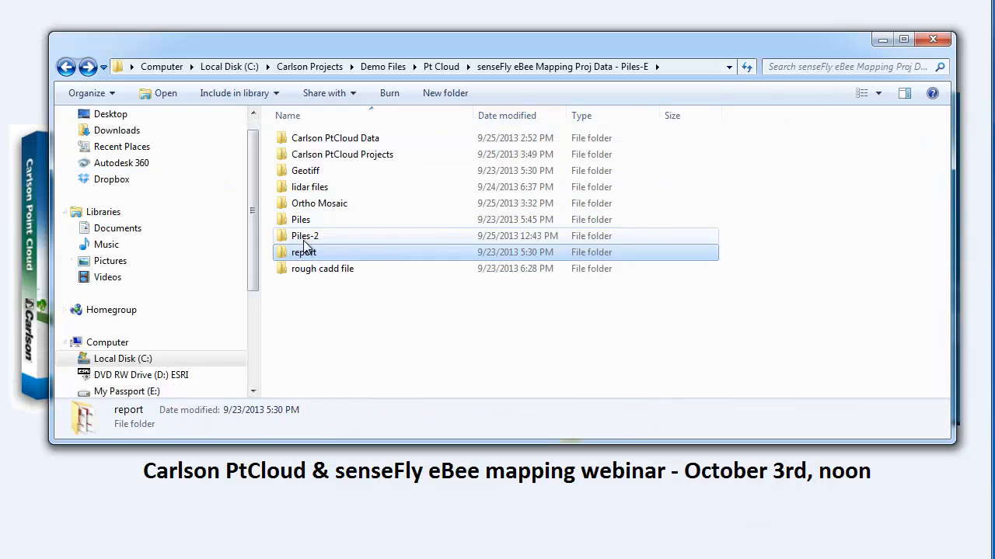
double_click(303, 203)
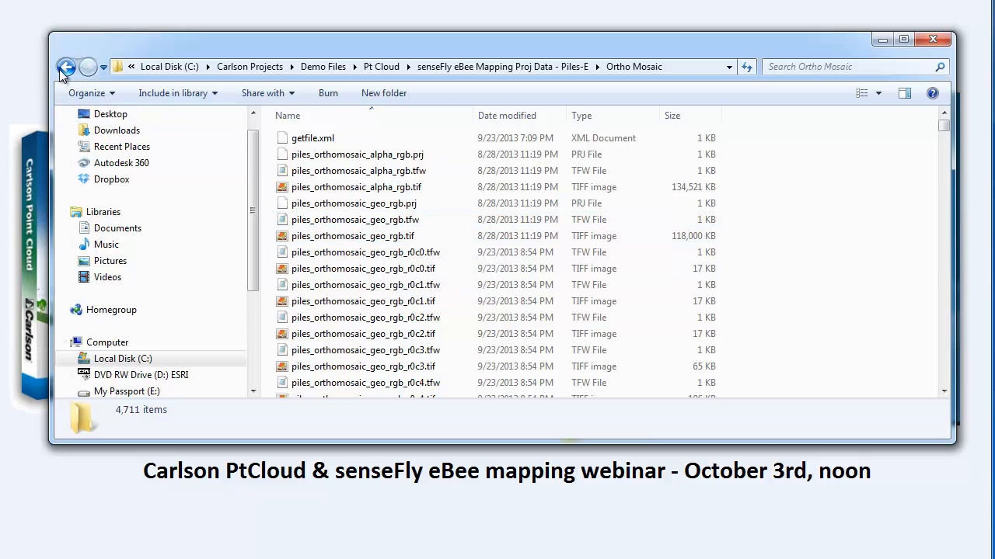
left_click(60, 70)
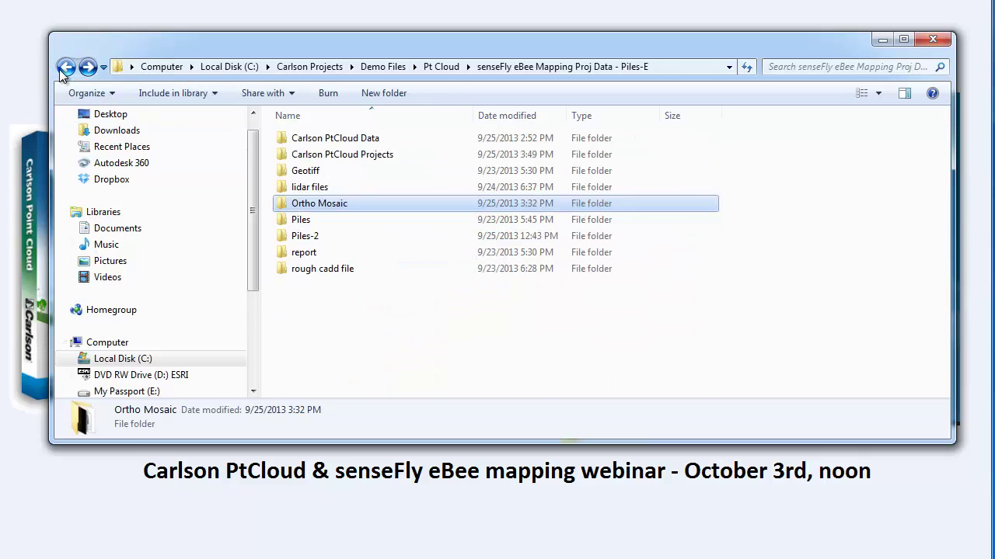
double_click(283, 194)
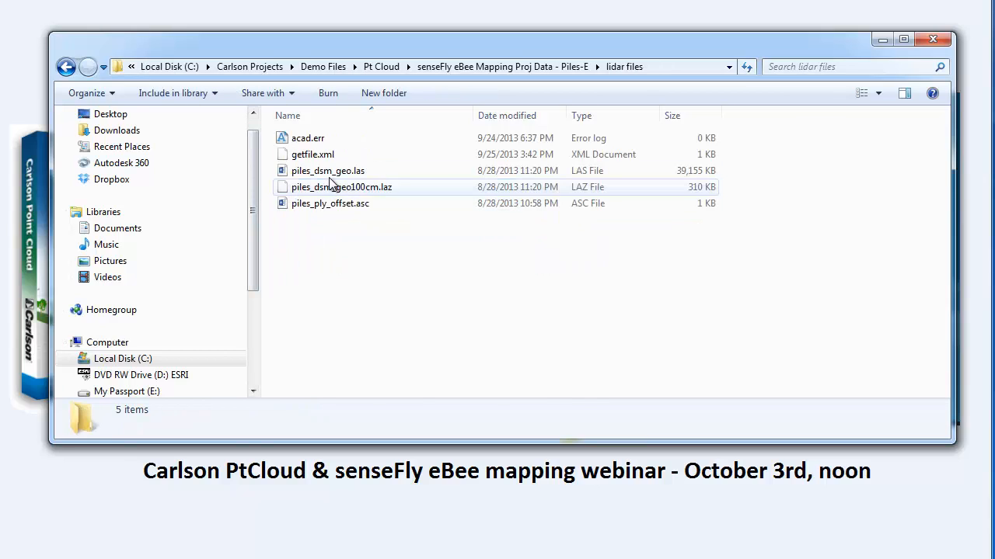
left_click(329, 173)
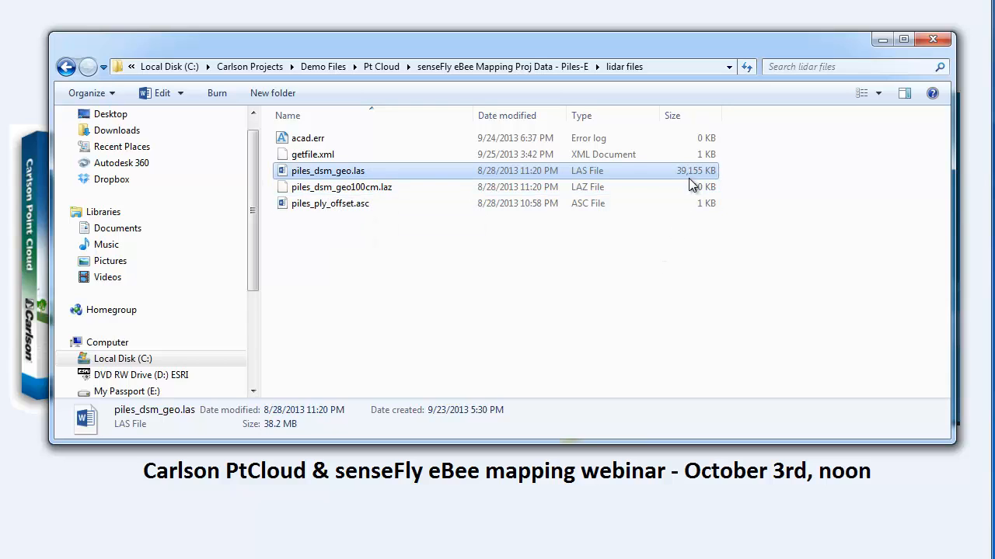
left_click(66, 66)
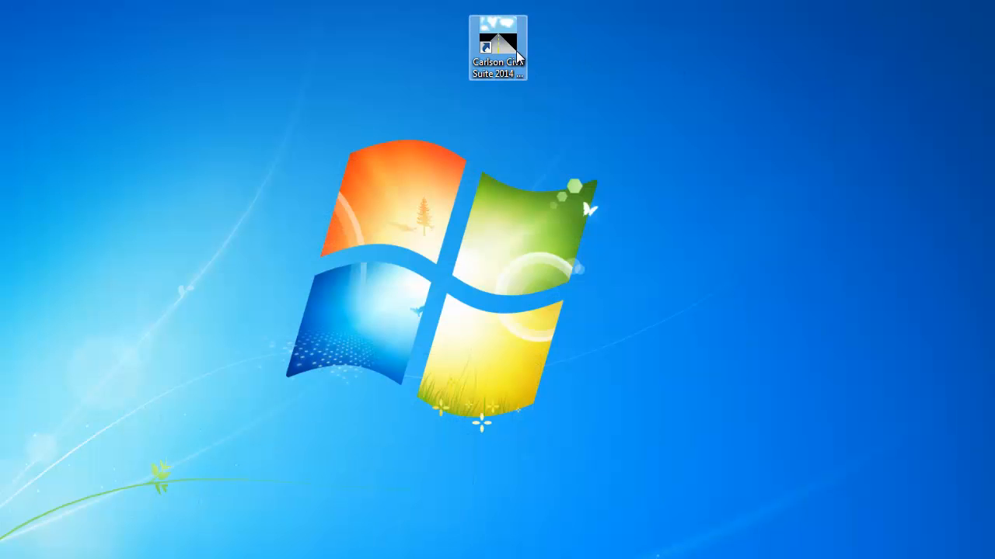
- Launch the Carlson 2014 suite and load the Point Clouds menu via Settings > Carlson Menus
double_click(517, 58)
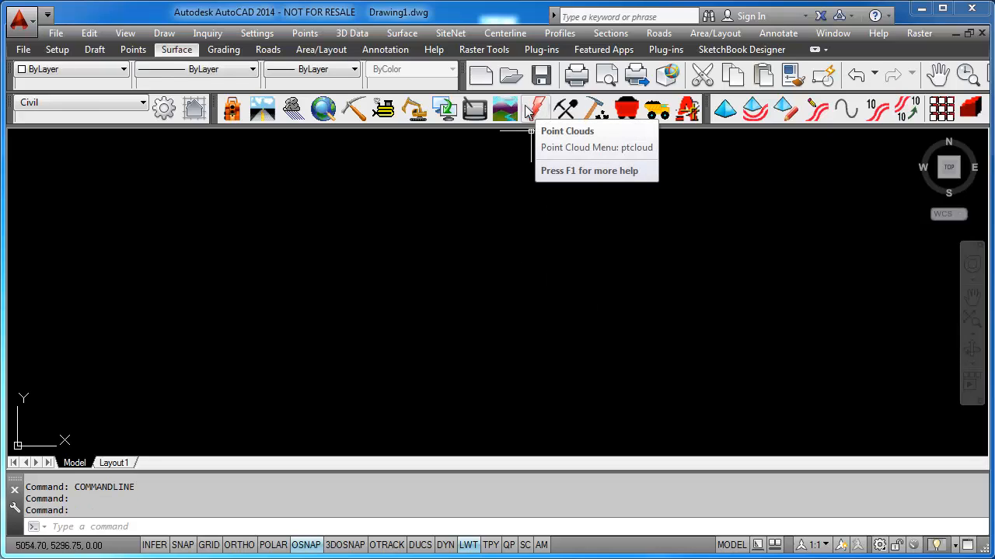
left_click(259, 33)
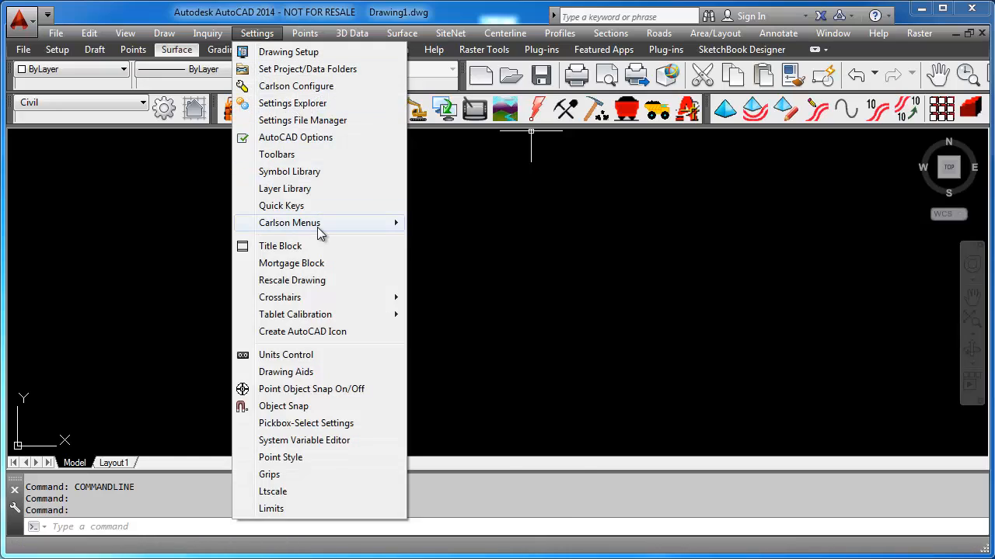
mouse_move(289, 223)
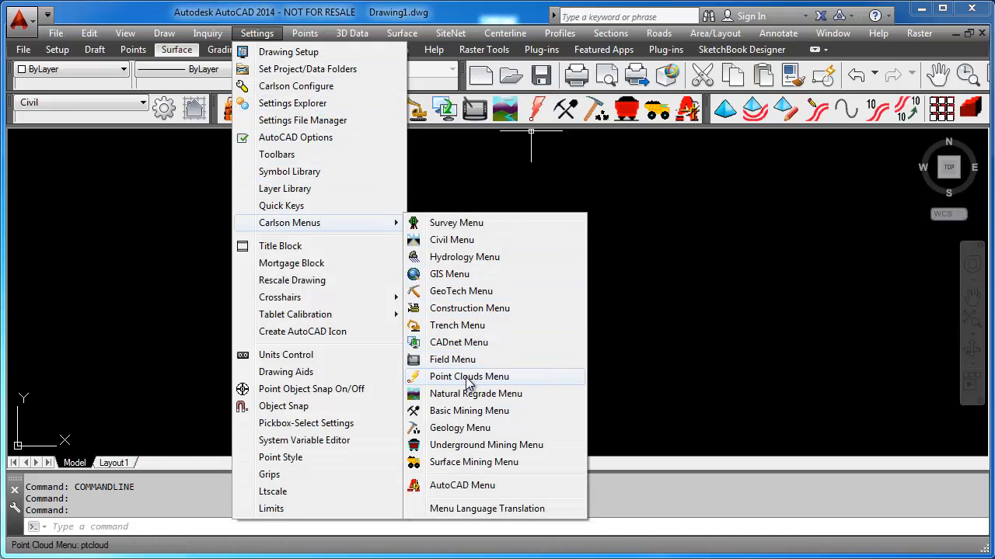
left_click(506, 378)
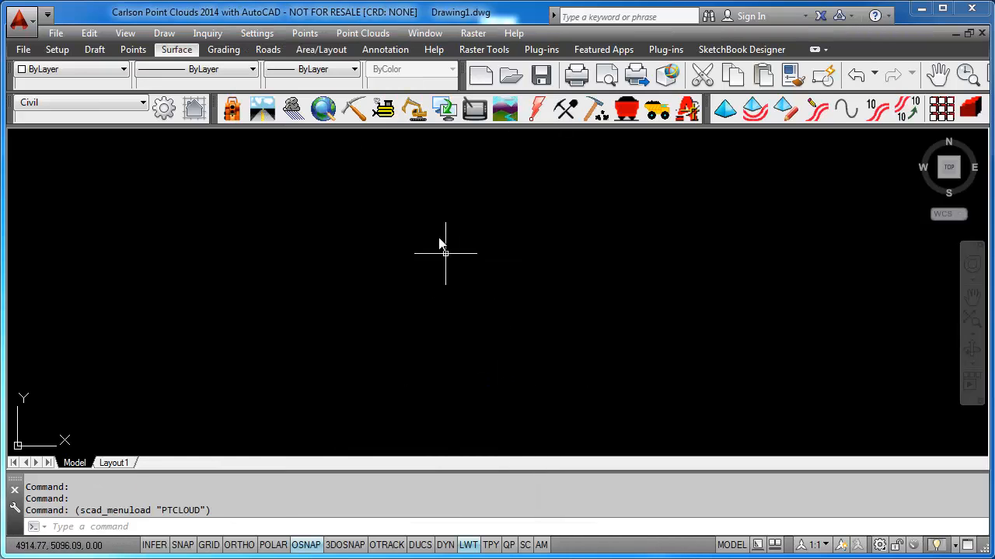
- In Point Cloud Setup keep Pointtools as the engine, then return to the Point Clouds menu
left_click(359, 32)
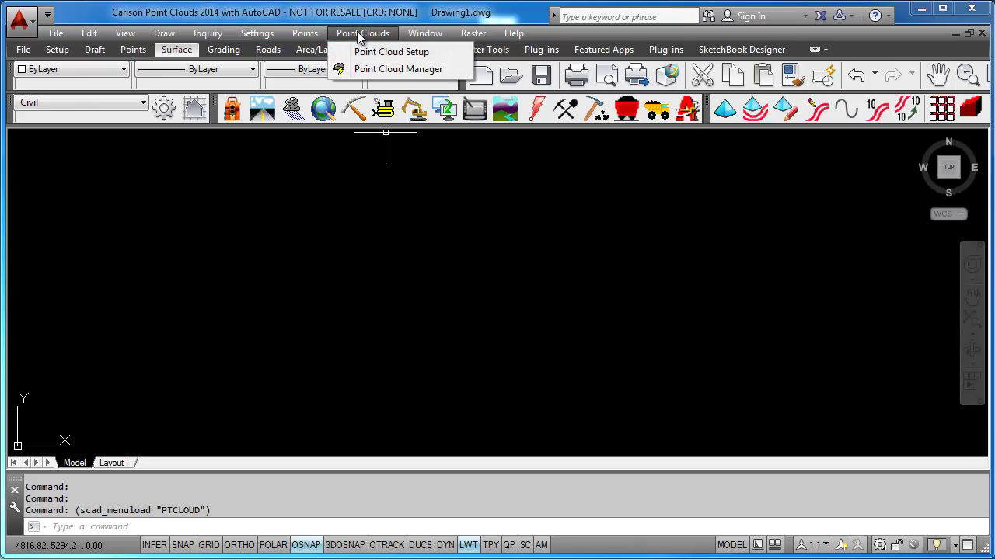
left_click(396, 52)
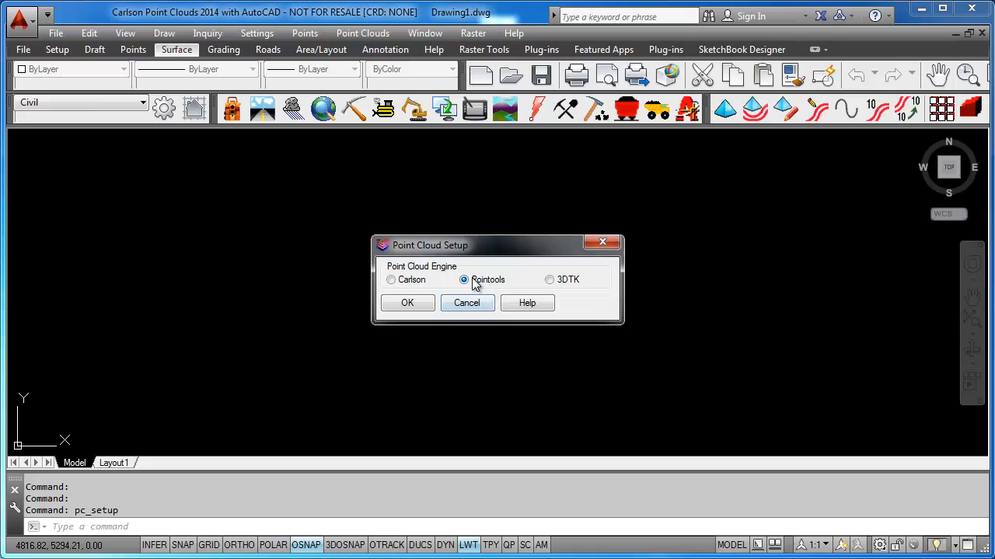
left_click(394, 308)
left_click(342, 36)
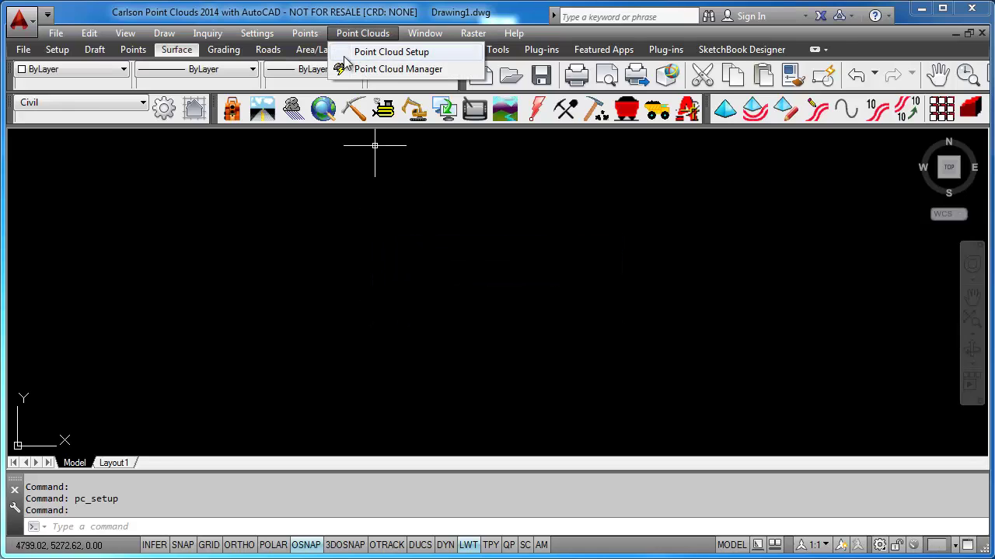
- From the Point Cloud Manager, save a new project as Stockpile Volumes under Demo Files > Pt Cloud > senseFly > Carlson PtCloud Projects
left_click(443, 72)
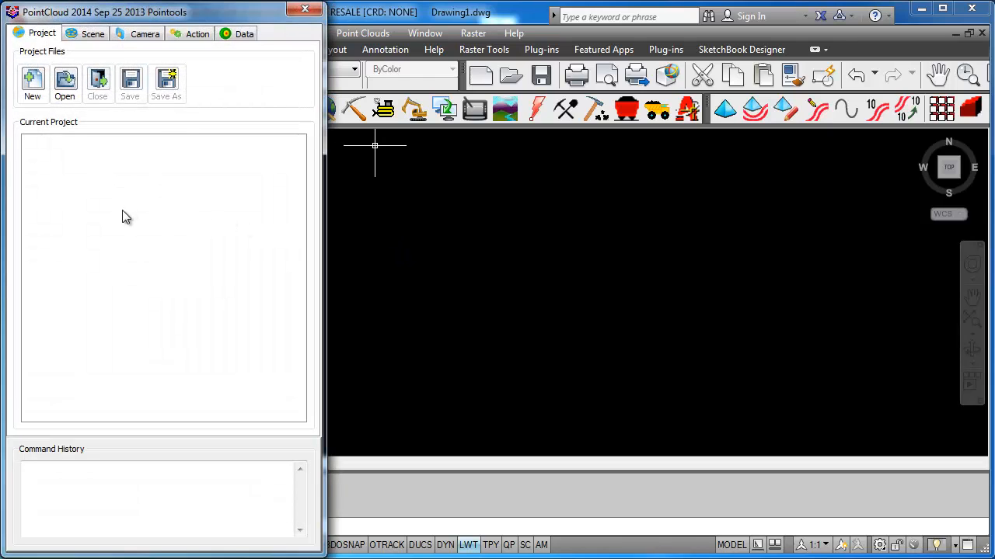
left_click(39, 85)
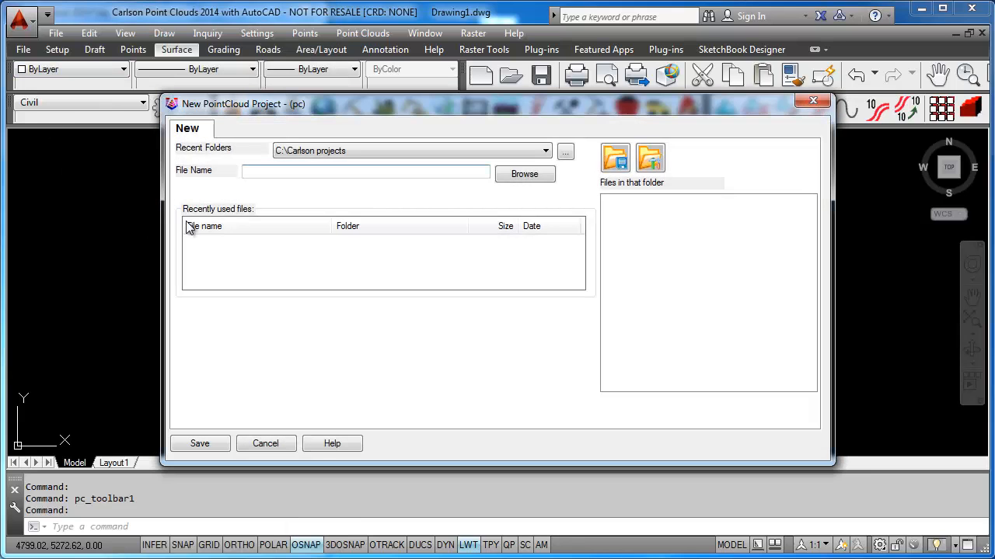
left_click(526, 176)
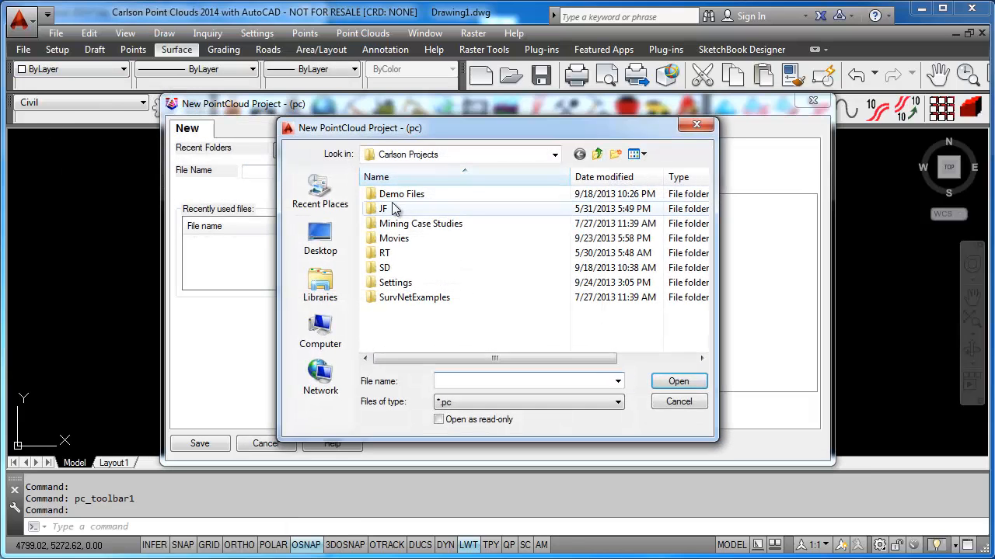
double_click(392, 196)
double_click(398, 284)
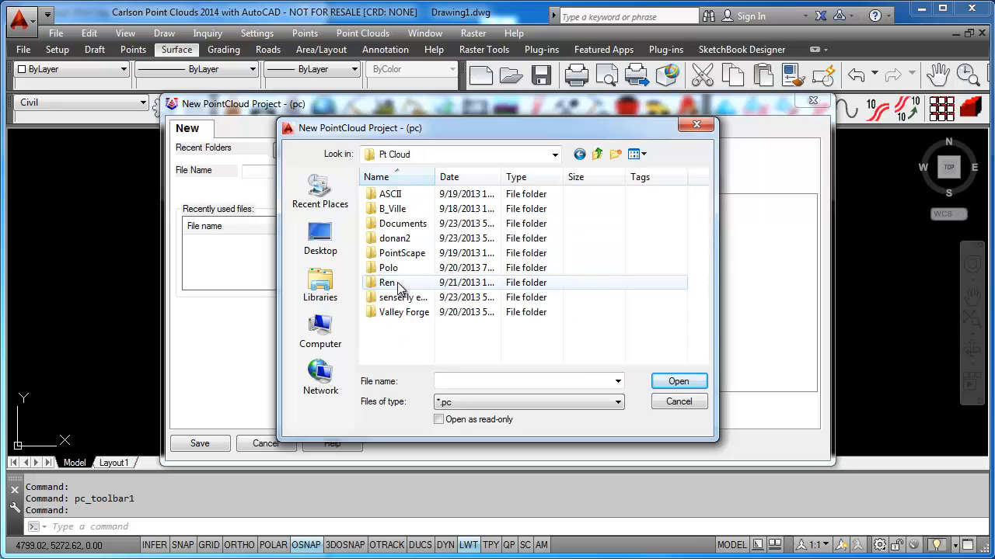
double_click(400, 298)
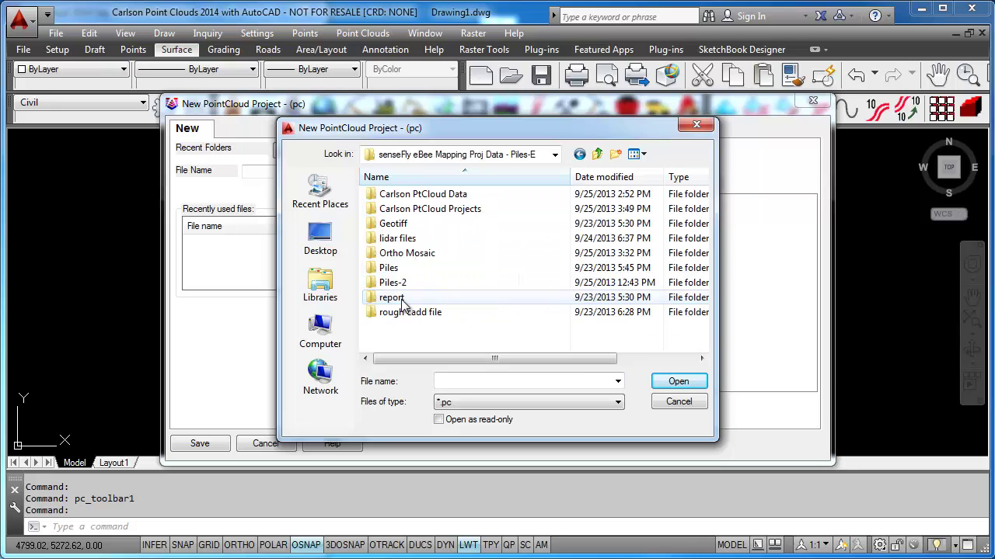
double_click(412, 210)
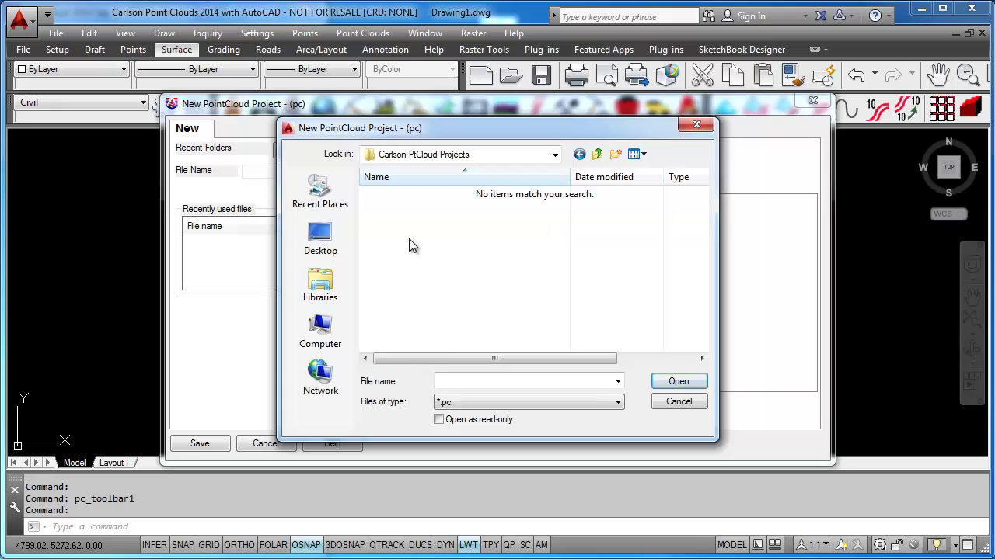
left_click(449, 381)
type("Stockpile Volumes")
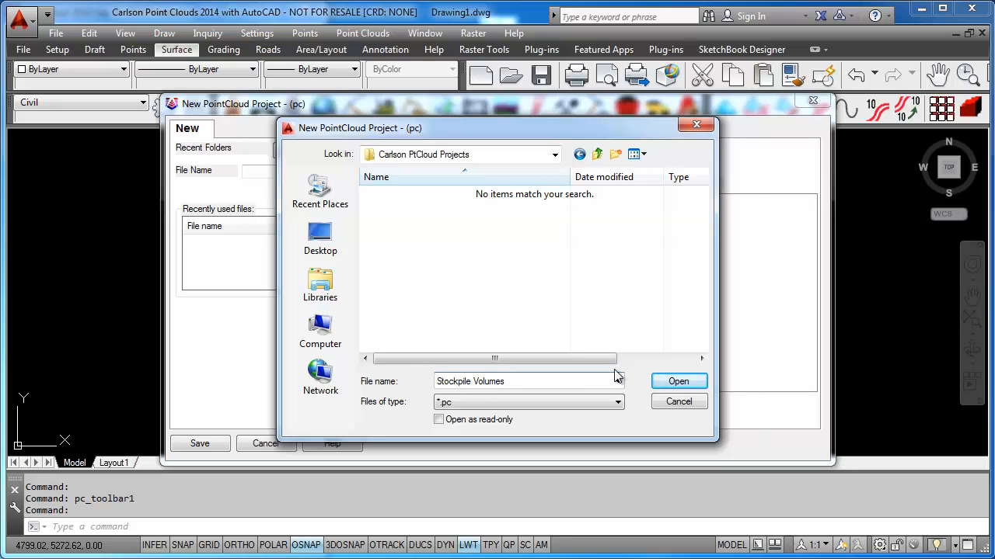
left_click(668, 382)
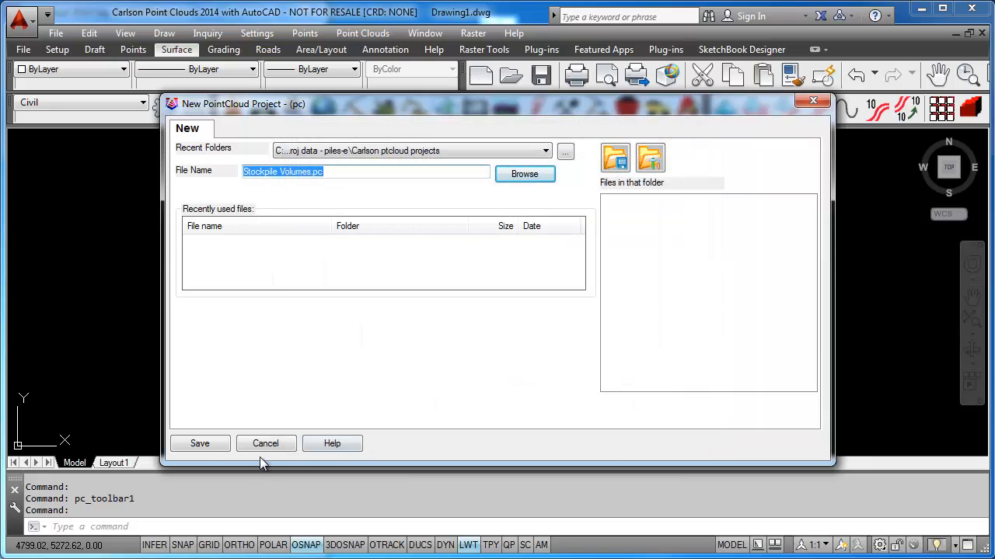
left_click(199, 444)
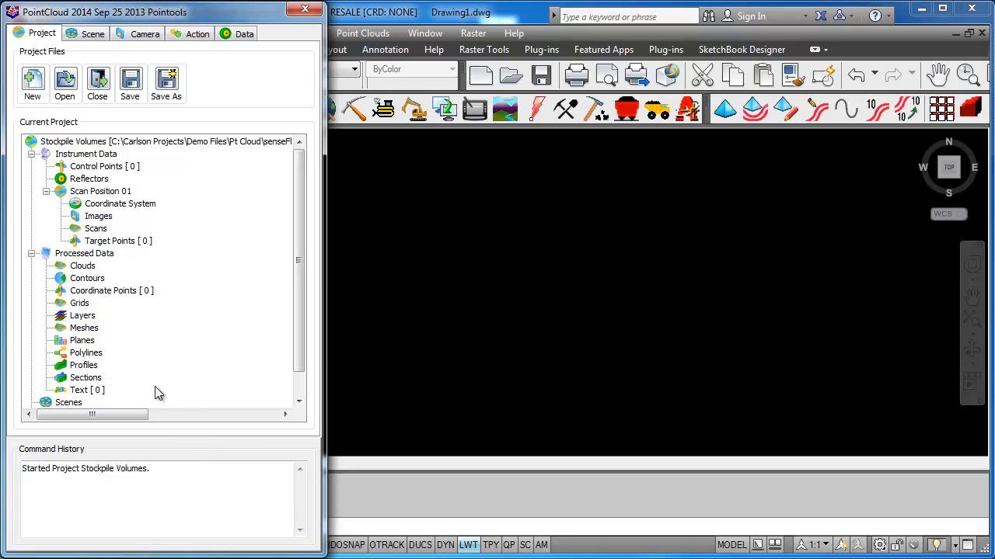
- Start a LIDAR cloud import from the Clouds node and browse to the senseFly lidar files folder
right_click(78, 267)
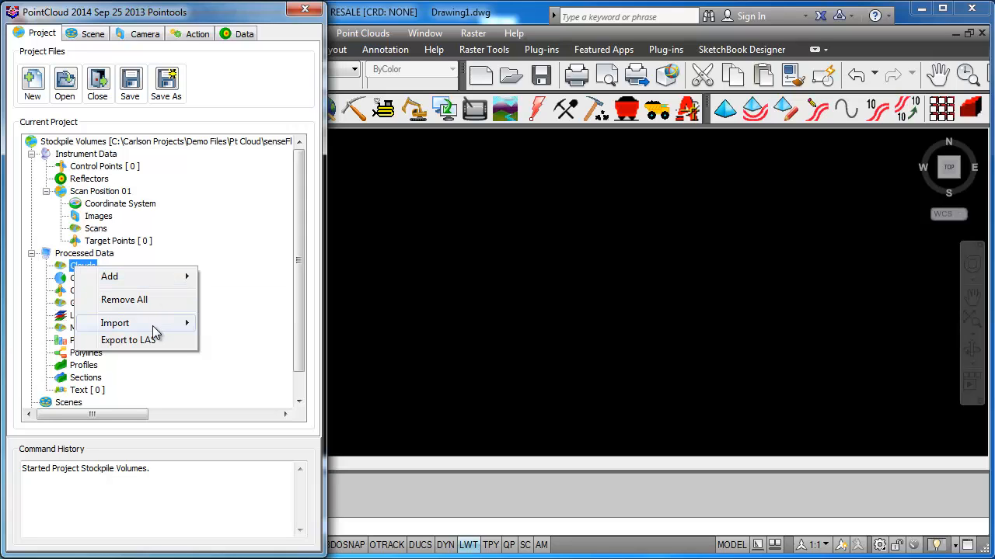
mouse_move(115, 324)
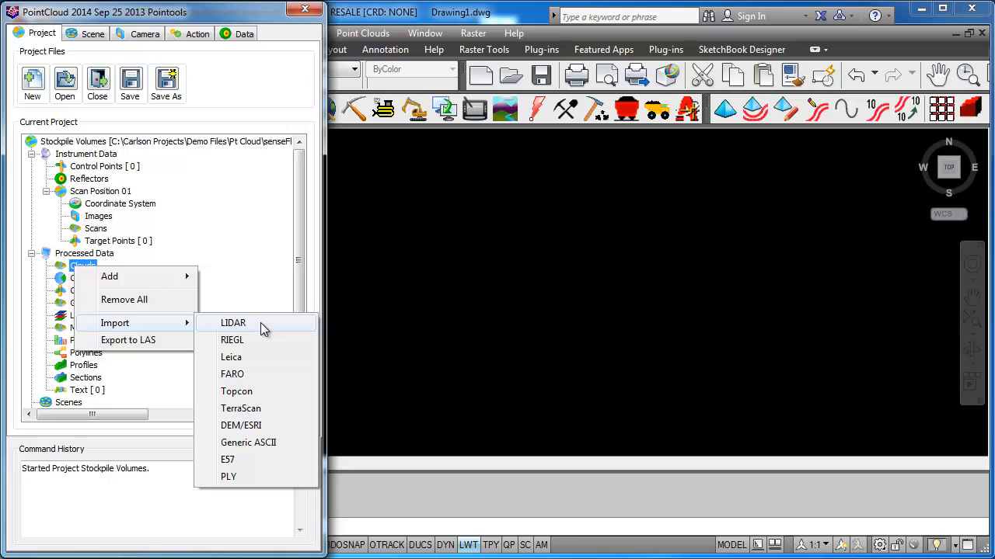
left_click(261, 322)
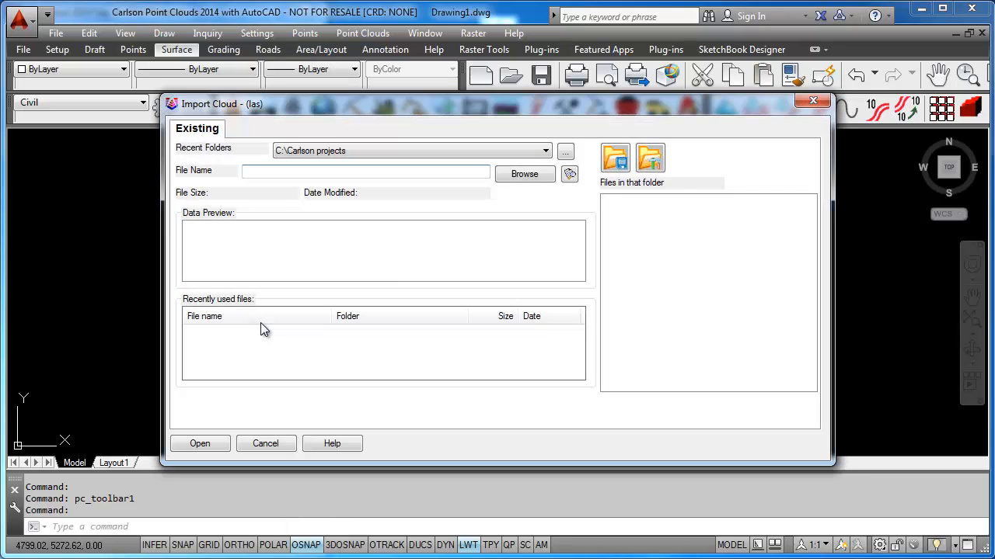
left_click(522, 177)
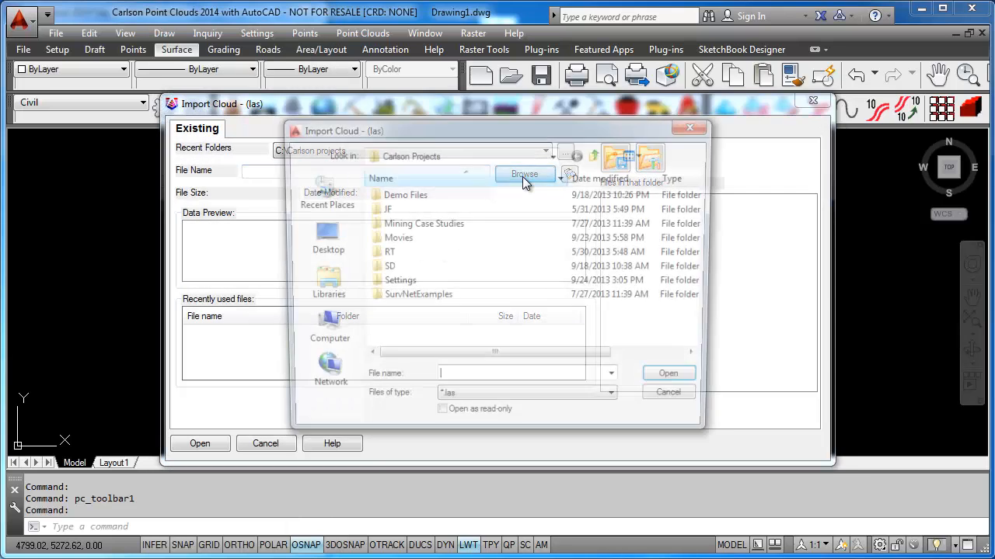
double_click(423, 195)
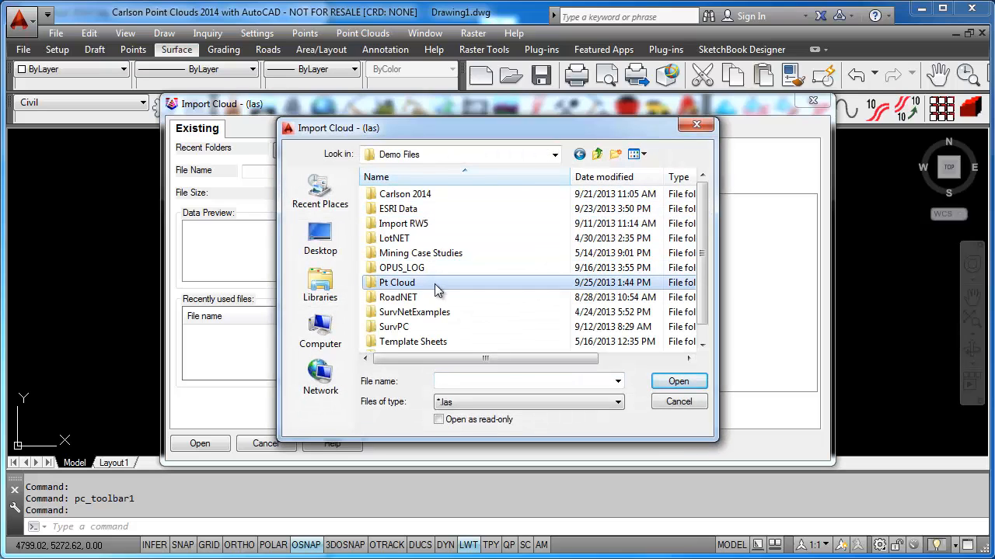
double_click(436, 286)
double_click(413, 299)
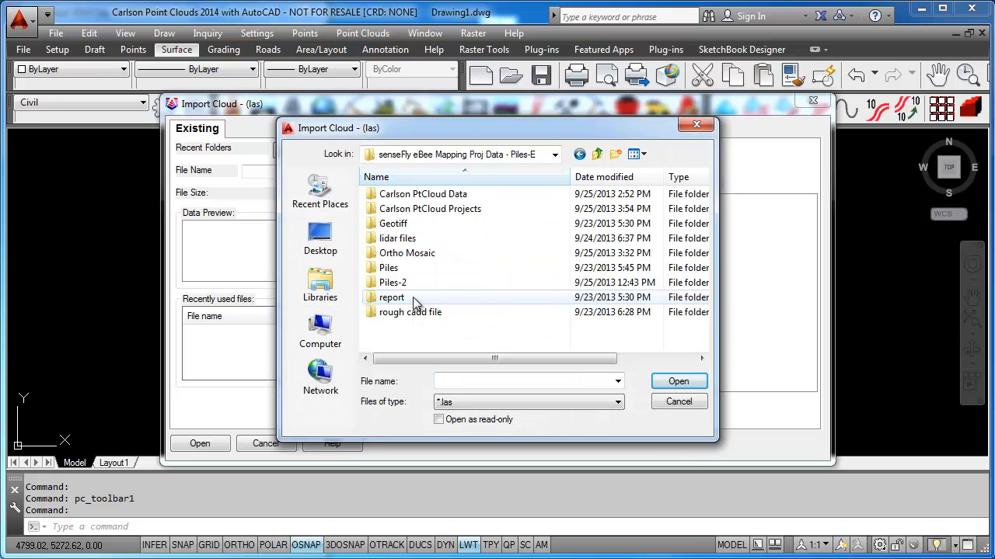
double_click(400, 239)
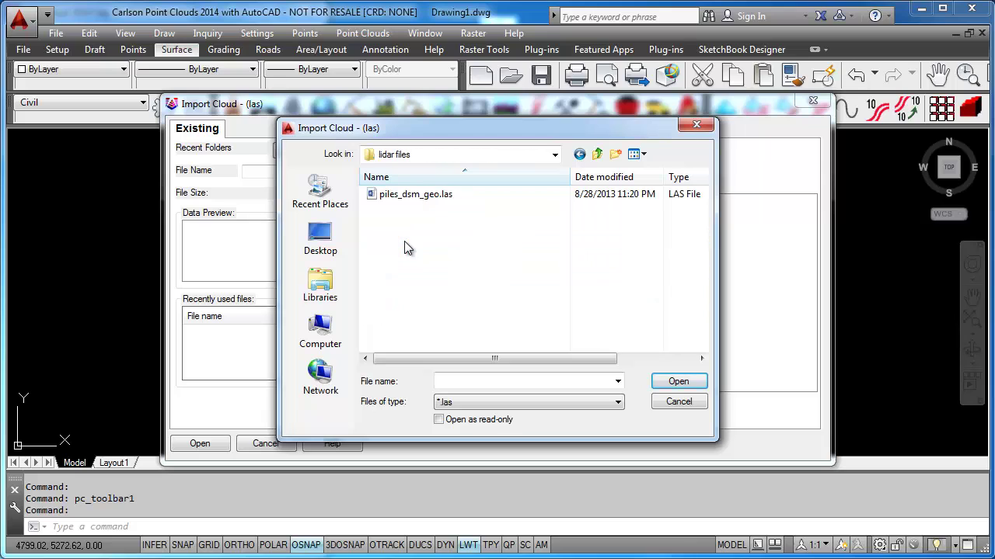
- Select piles_dsm_geo.las and import it into the Stockpile Volumes project
left_click(416, 194)
left_click(673, 383)
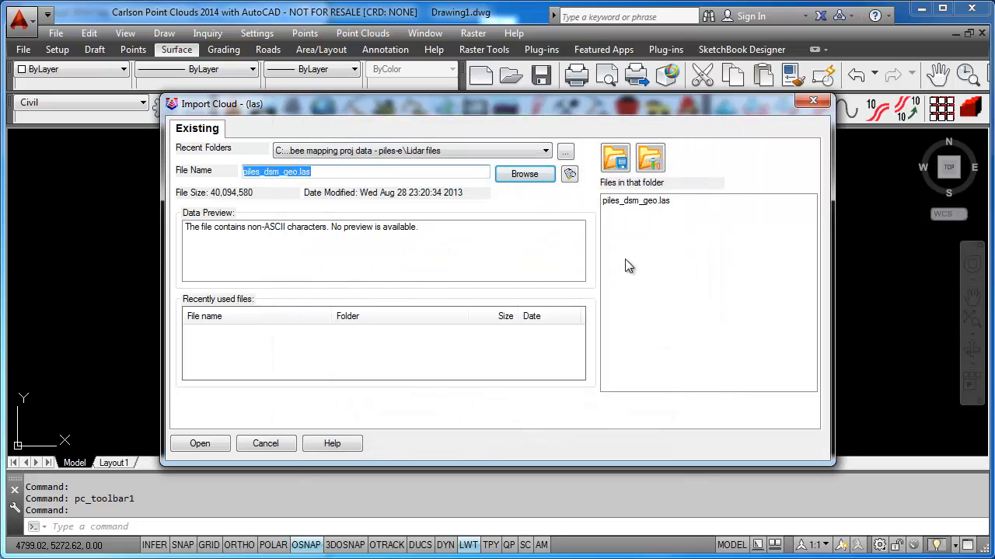
left_click(546, 151)
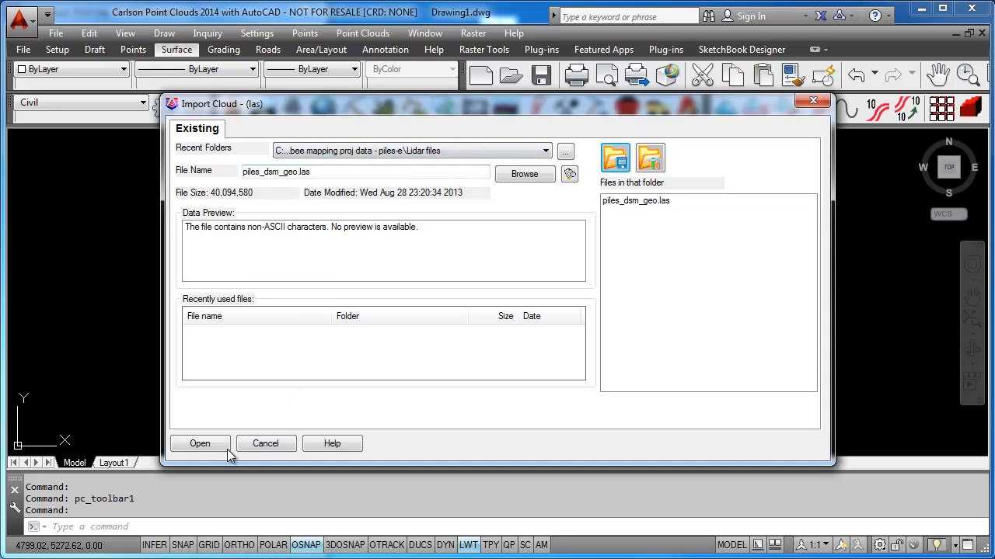
left_click(201, 443)
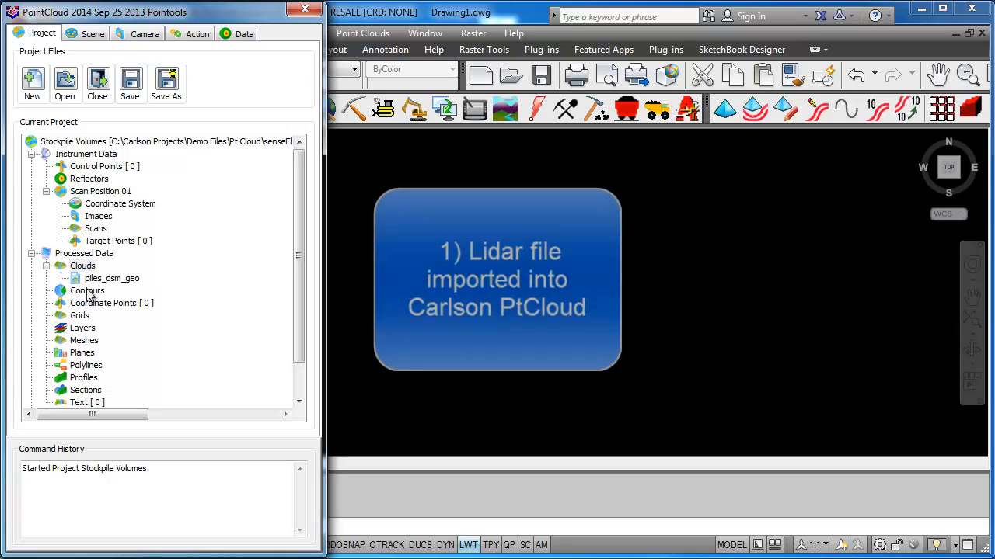
left_click(113, 278)
right_click(113, 278)
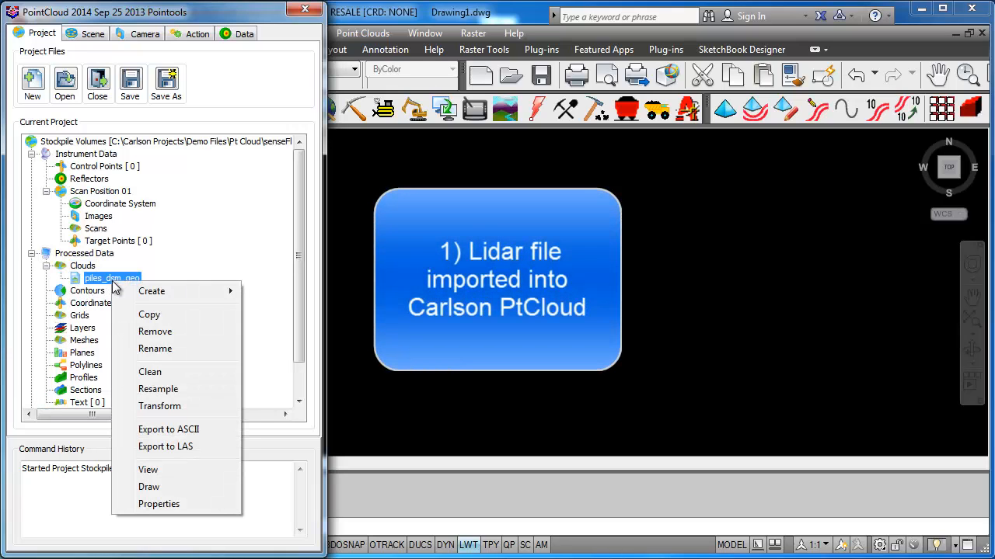
left_click(182, 504)
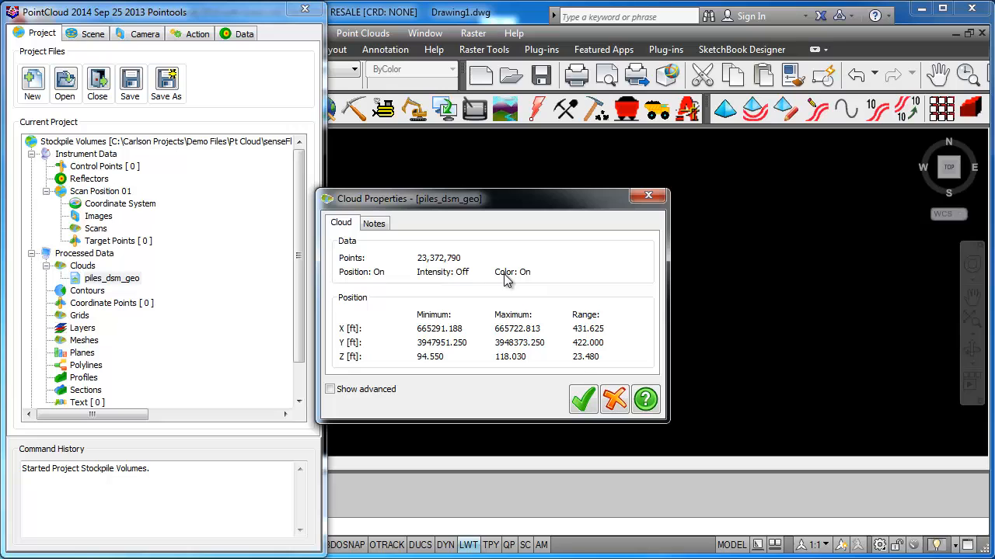
left_click(584, 399)
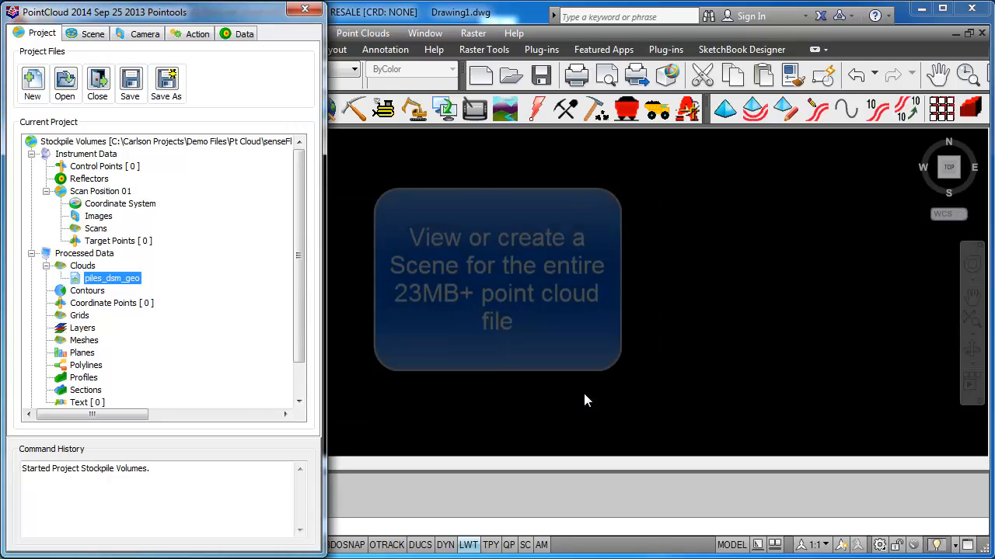
- Set up a View scene of piles_dsm_geo with Category Color and Type Direct for stored RGB colouring
right_click(115, 282)
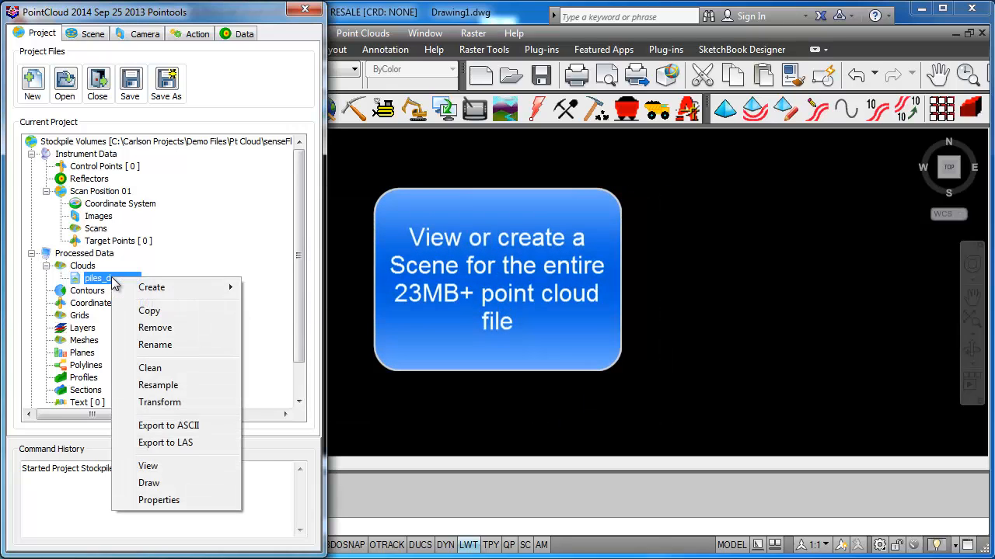
left_click(178, 465)
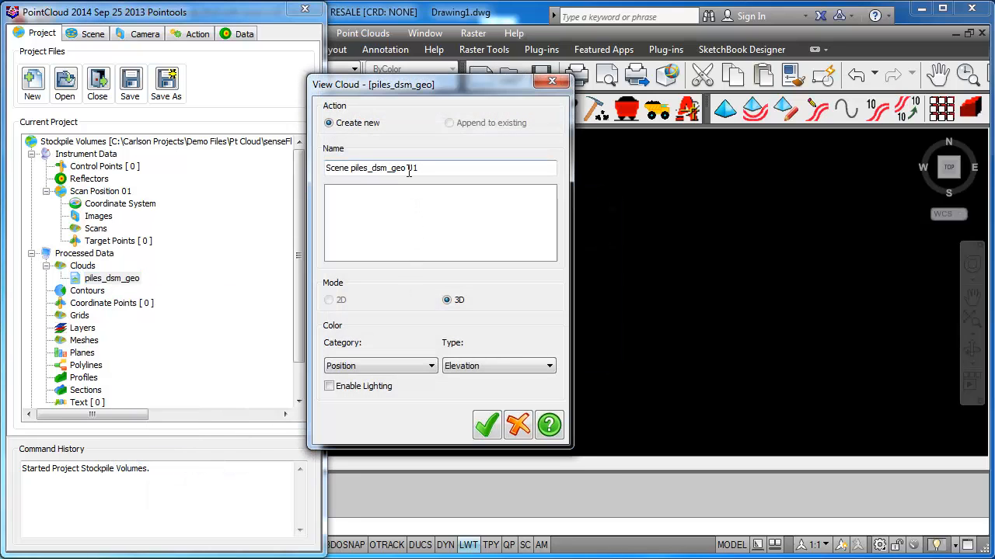
left_click(431, 366)
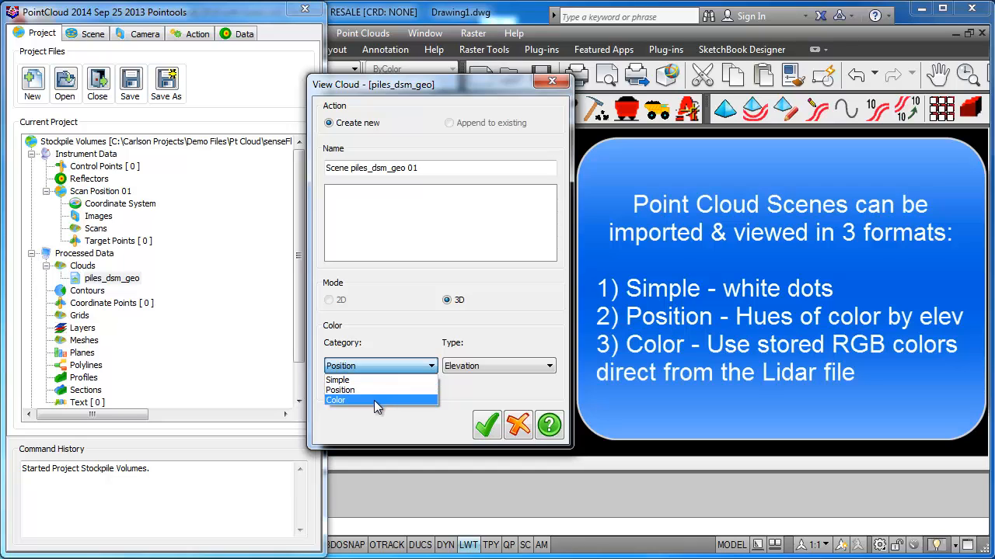
left_click(373, 401)
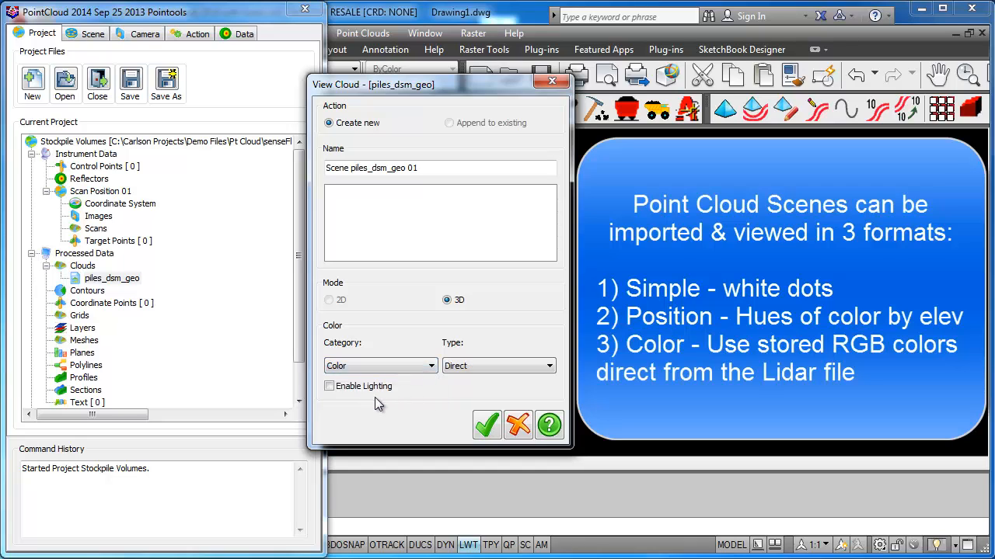
left_click(535, 376)
- Create the scene, move its viewer beside the project panel and tilt the site to an oblique angle
left_click(491, 425)
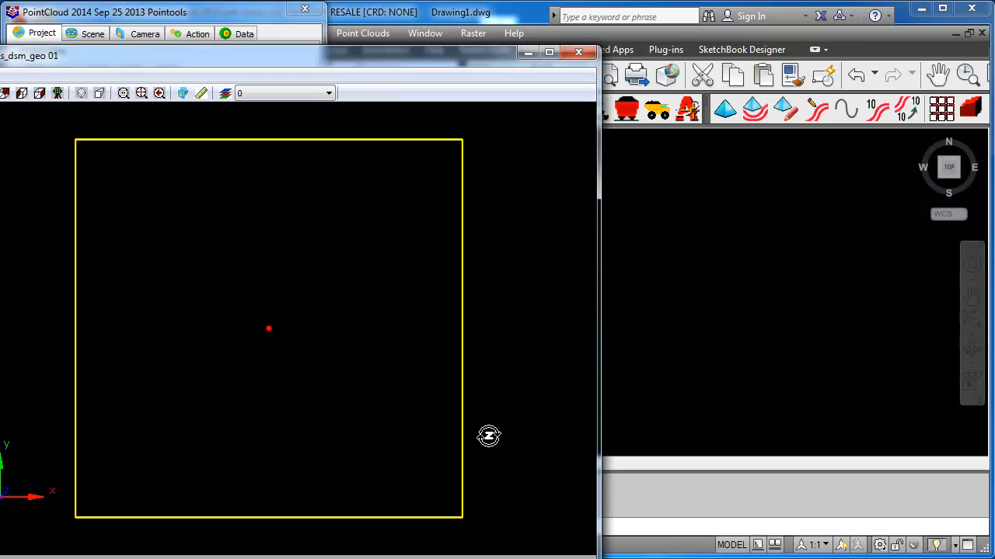
left_click_drag(374, 59, 763, 14)
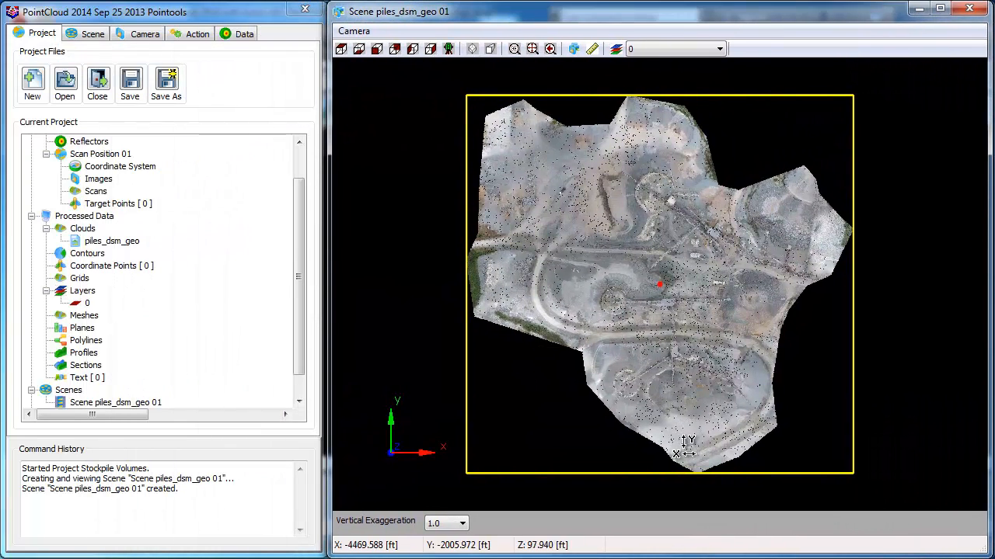
left_click_drag(690, 451, 746, 292)
scroll(732, 286, "up", 3)
scroll(732, 286, "up", 1)
- Set Vertical Exaggeration to 3.0 and orbit the site from top-down to side views to inspect the piles
left_click(462, 525)
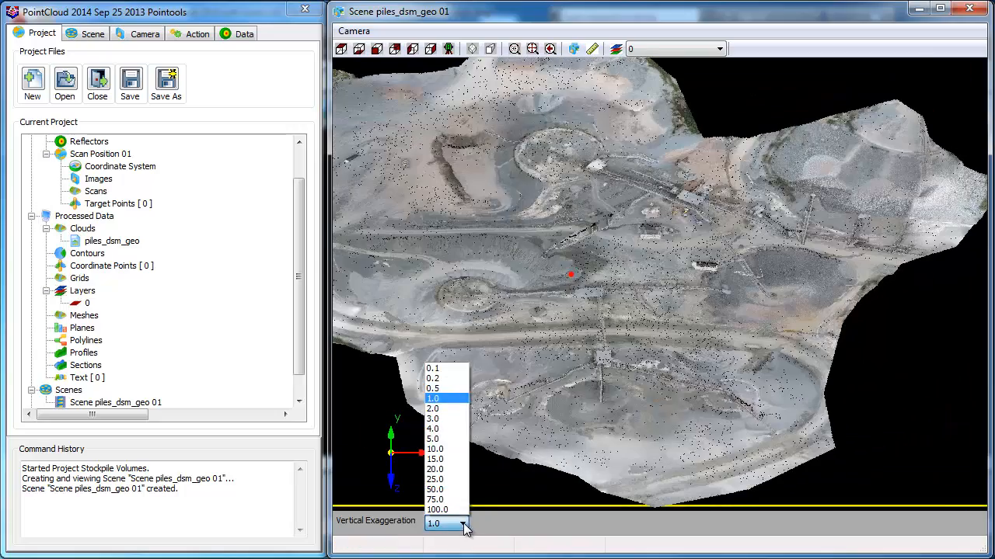
left_click(451, 419)
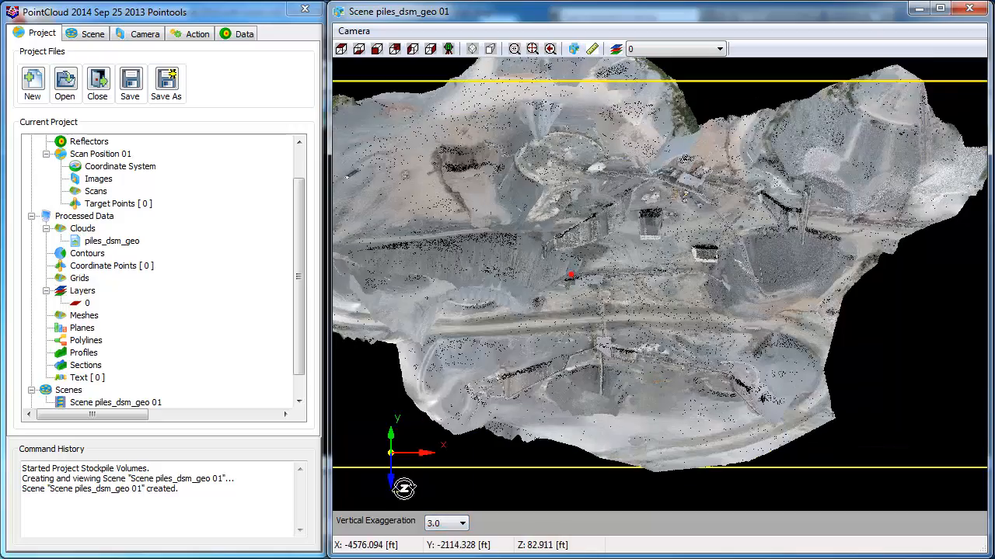
mouse_move(648, 226)
left_mouse_down()
mouse_move(662, 449)
mouse_move(644, 396)
left_mouse_up()
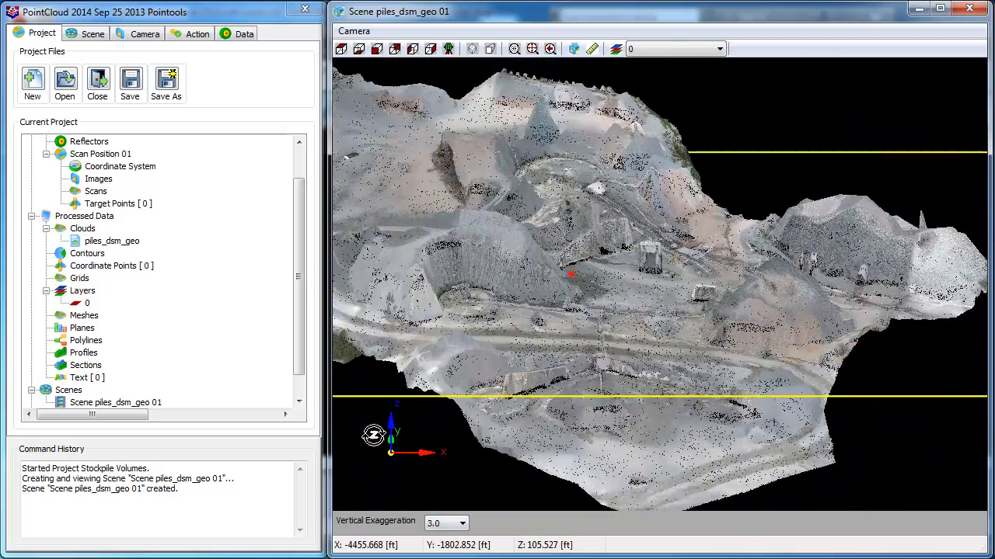
left_click_drag(733, 443, 702, 466)
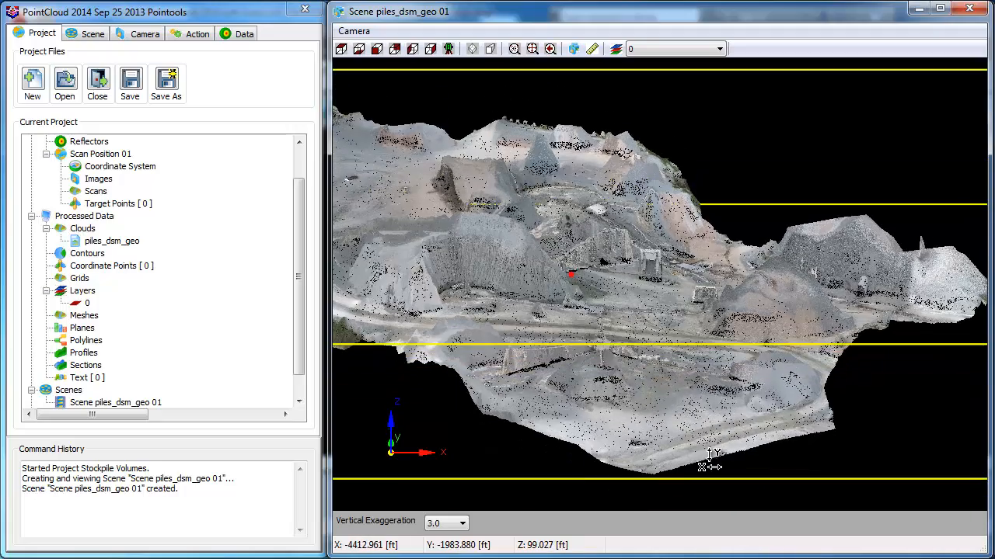
mouse_move(792, 451)
left_mouse_down()
mouse_move(764, 475)
mouse_move(653, 480)
mouse_move(881, 438)
mouse_move(852, 428)
mouse_move(848, 442)
mouse_move(917, 389)
mouse_move(917, 431)
mouse_move(937, 436)
mouse_move(657, 299)
left_mouse_up()
scroll(657, 299, "up", 2)
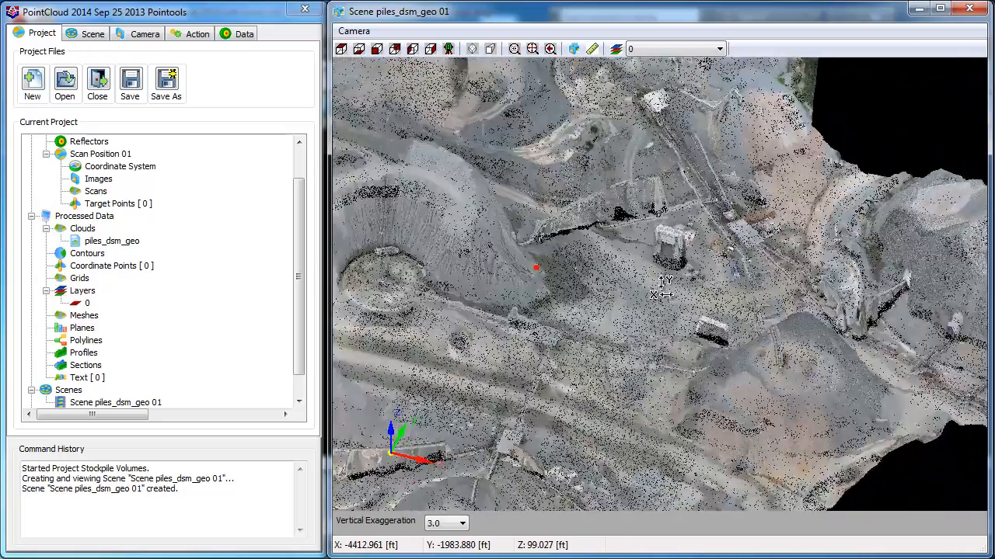
scroll(656, 299, "up", 2)
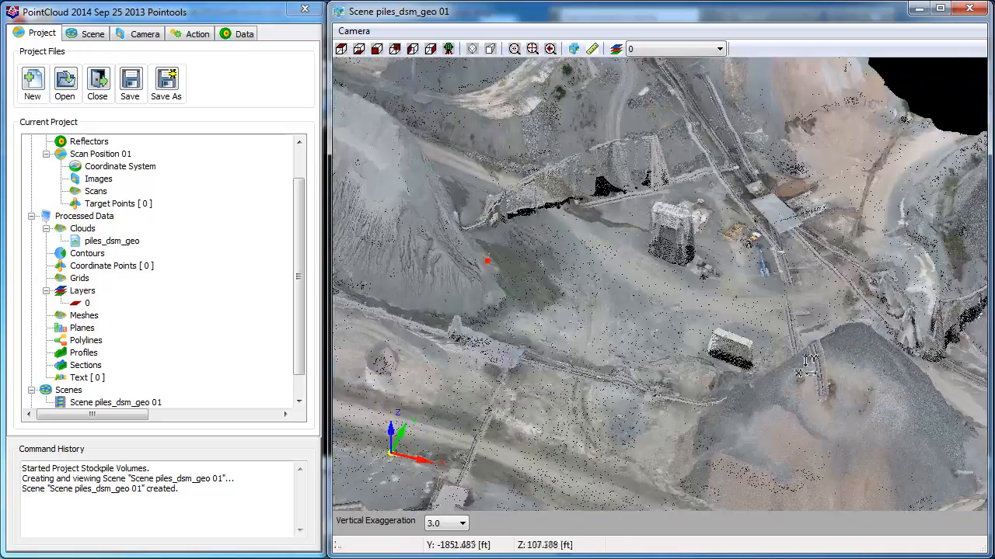
scroll(788, 355, "down", 2)
scroll(788, 358, "down", 1)
scroll(788, 357, "down", 1)
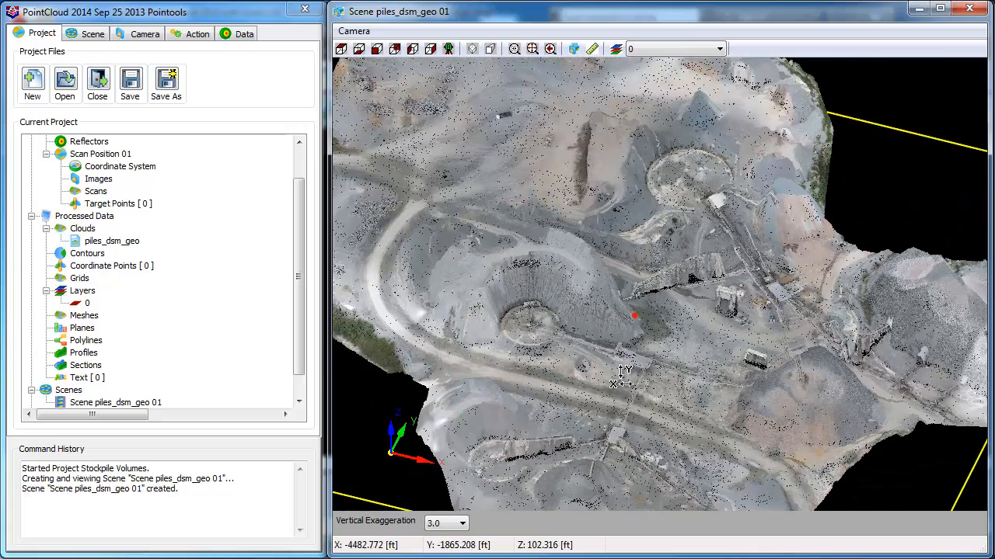
scroll(723, 336, "up", 2)
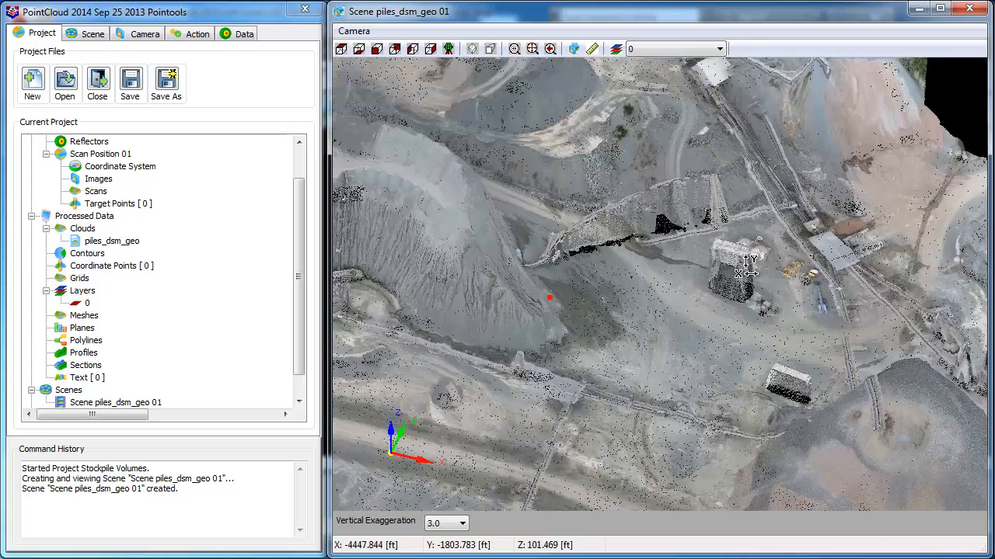
scroll(848, 350, "up", 2)
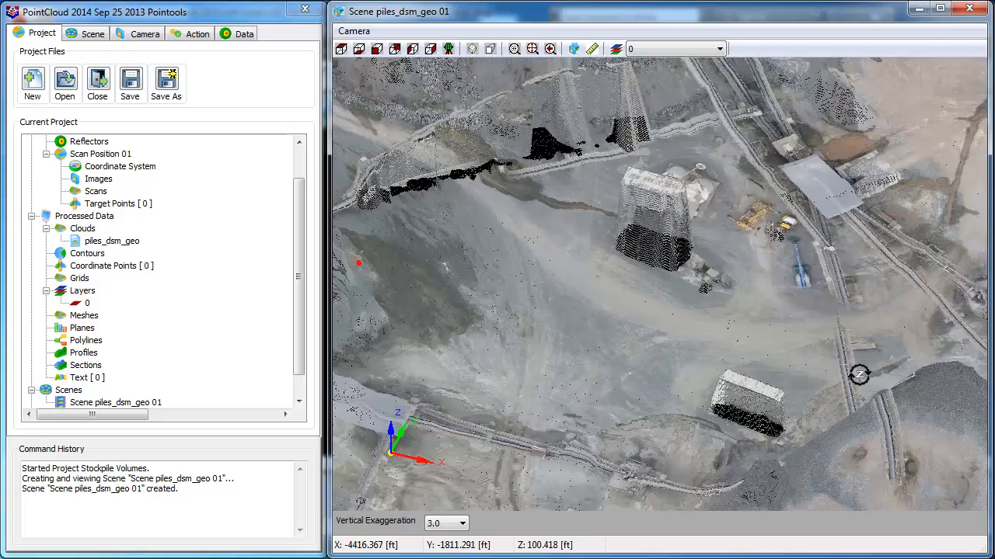
left_click_drag(842, 345, 594, 330)
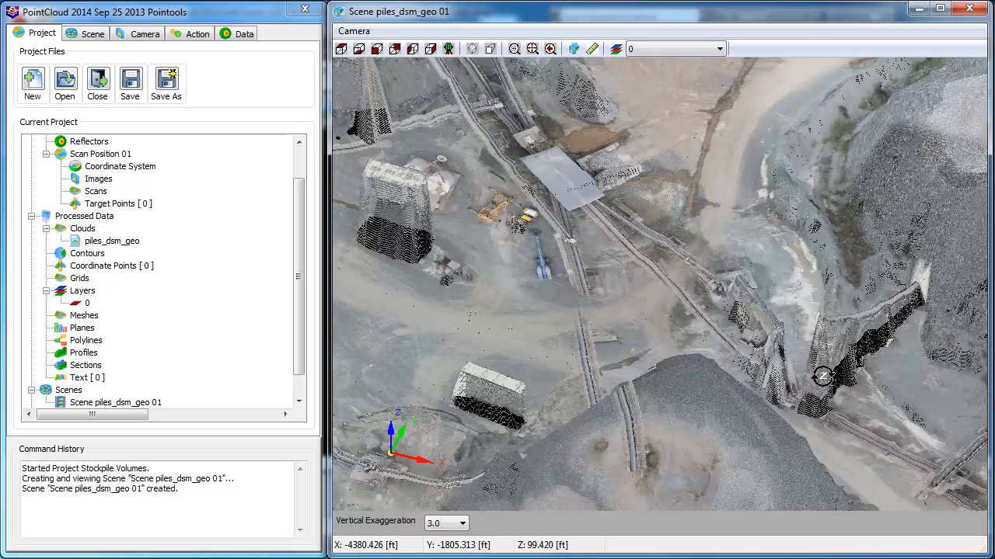
- Close the scene viewer and resample piles_dsm_geo with a step of 250 into 'piles_dsm_geo - Resampled 250'
left_click(969, 9)
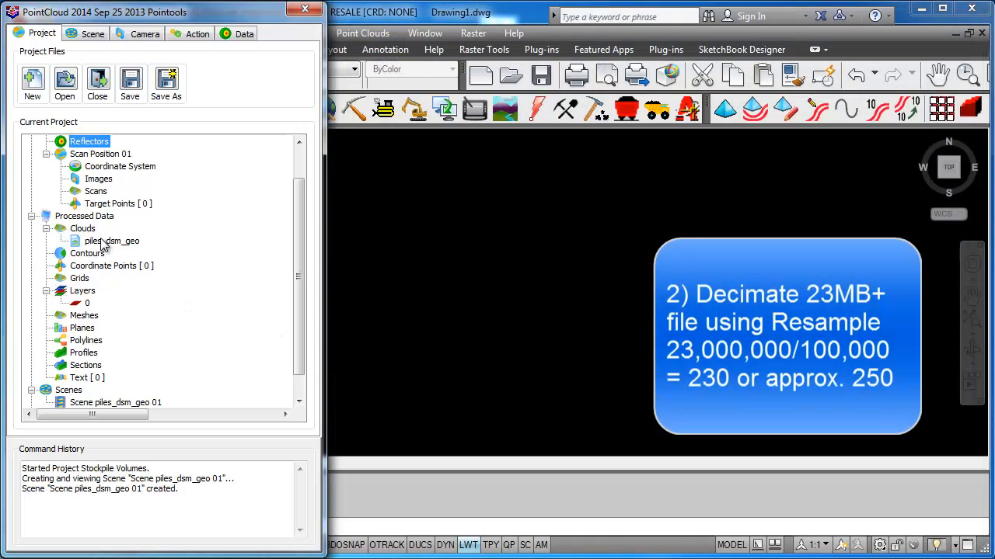
right_click(101, 243)
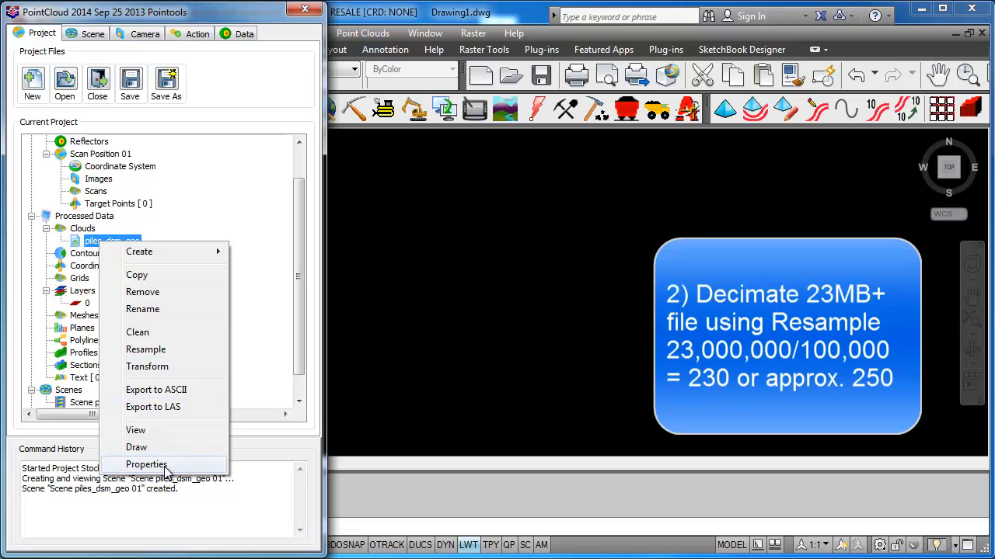
left_click(164, 351)
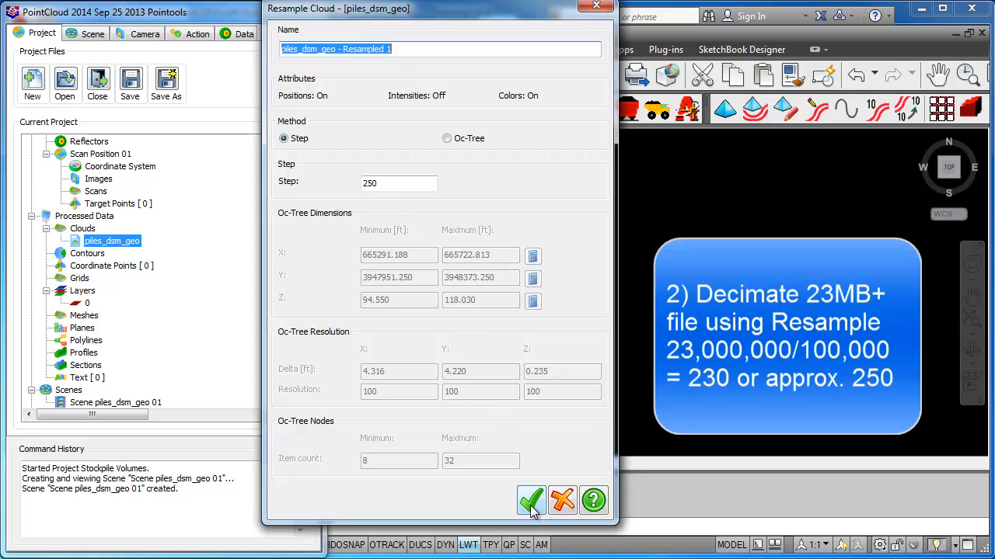
left_click(405, 49)
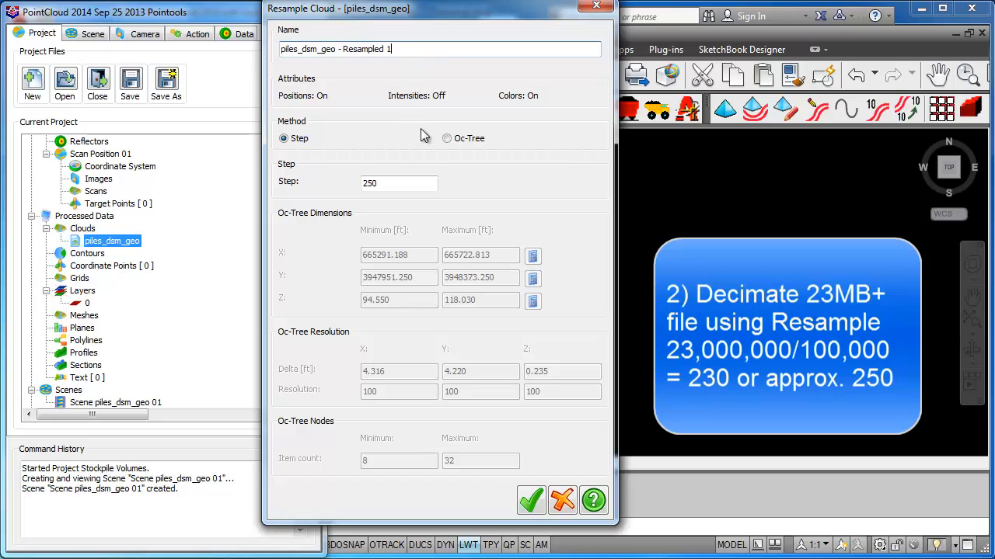
type("250")
left_click(533, 503)
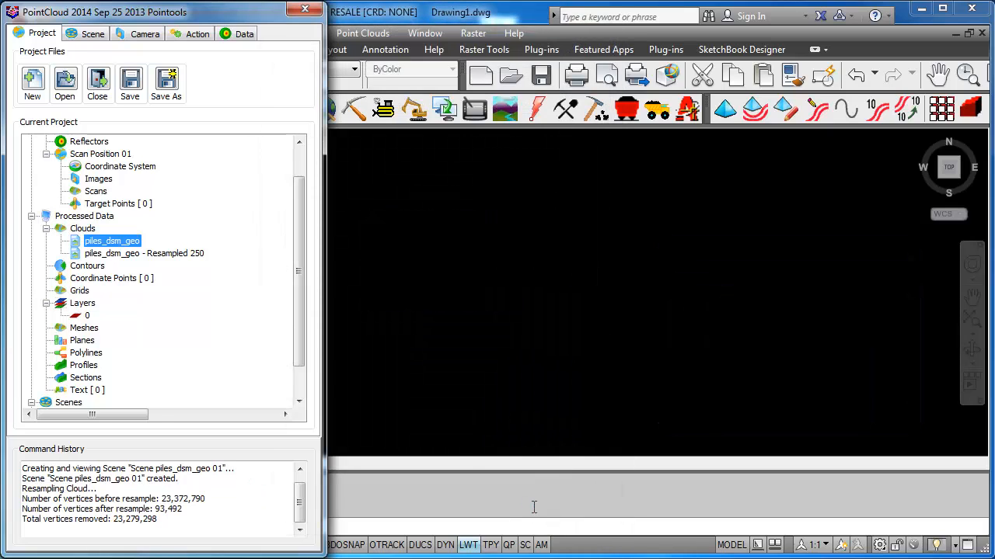
- Check the resampled cloud's Properties, reading its 93,492-point count and extents, then close them
left_click(161, 253)
right_click(160, 254)
left_click(206, 475)
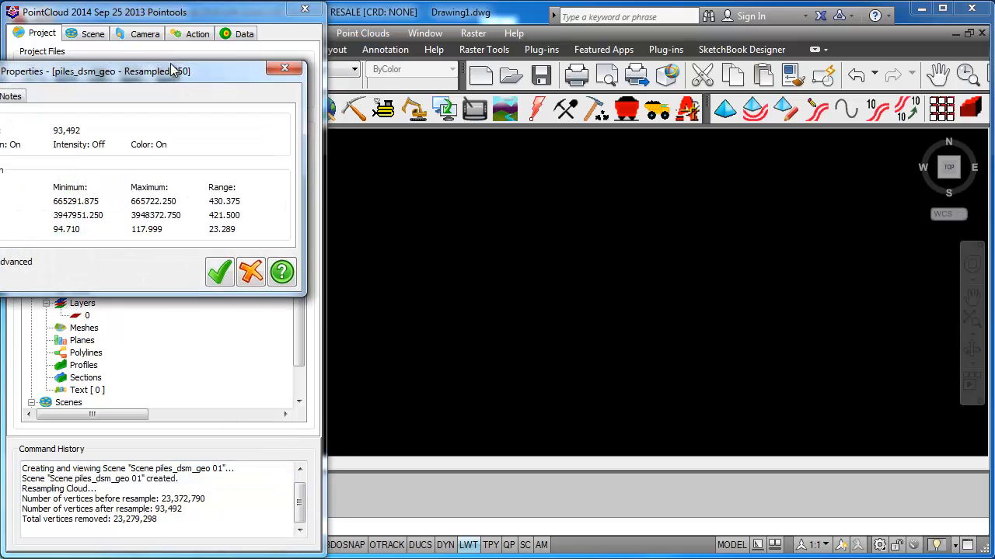
left_click_drag(177, 72, 576, 156)
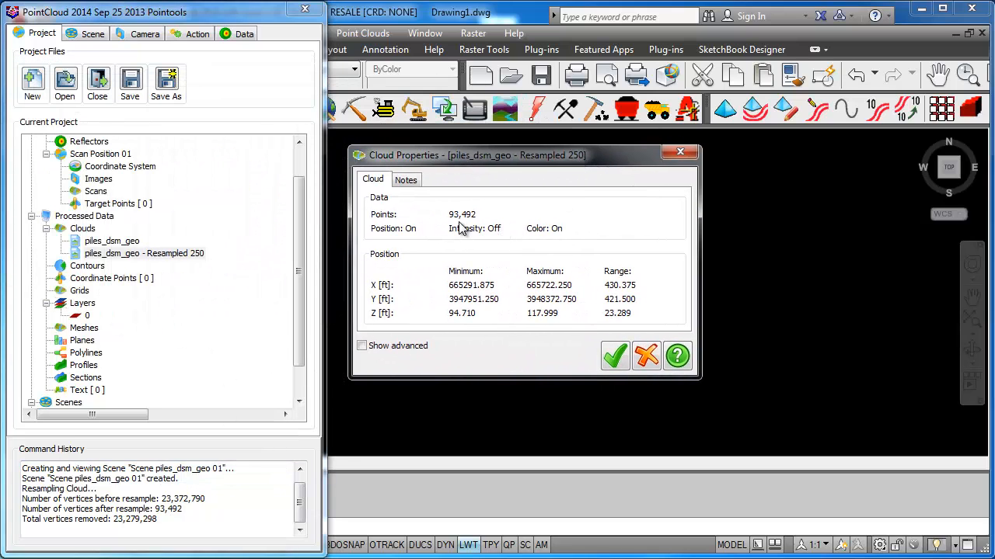
left_click(643, 362)
- Create Mesh 01 from the resampled cloud via Create > Mesh, keeping the 250,000 Mesh Vertex Limit
right_click(177, 261)
mouse_move(241, 266)
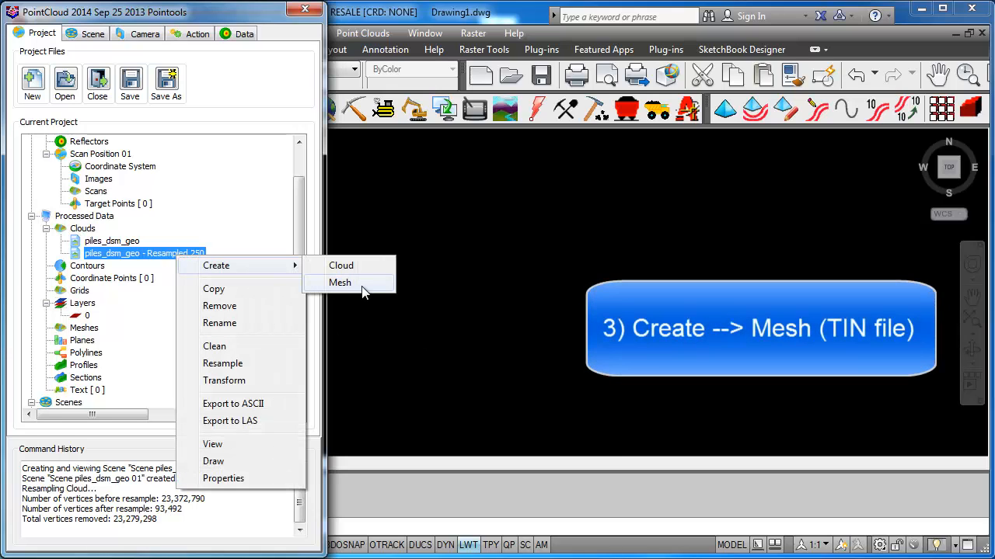
left_click(362, 286)
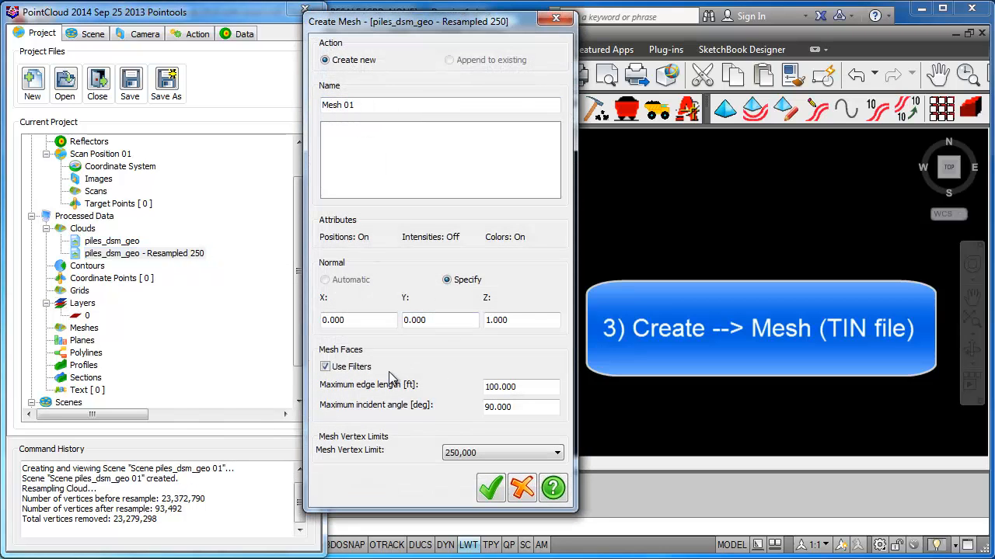
left_click(554, 455)
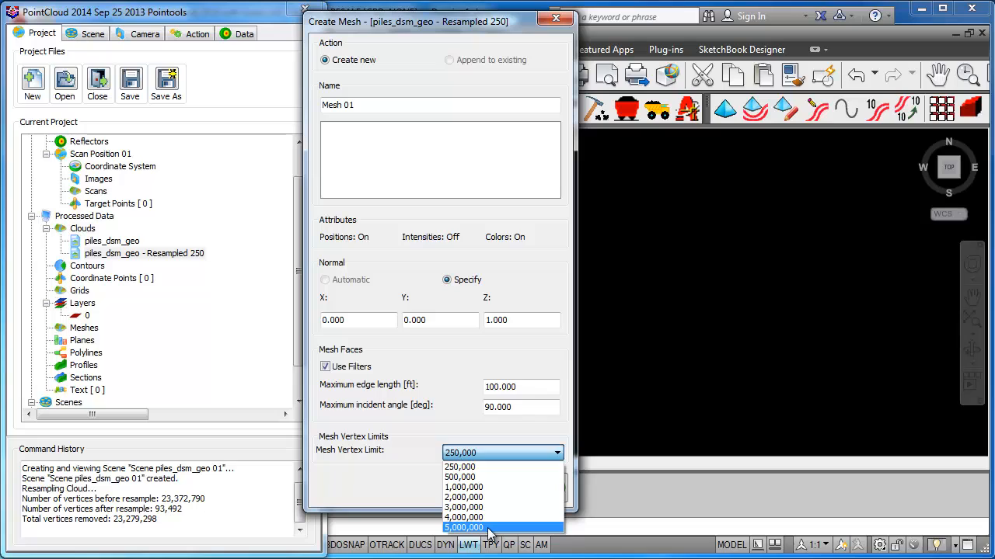
left_click(365, 416)
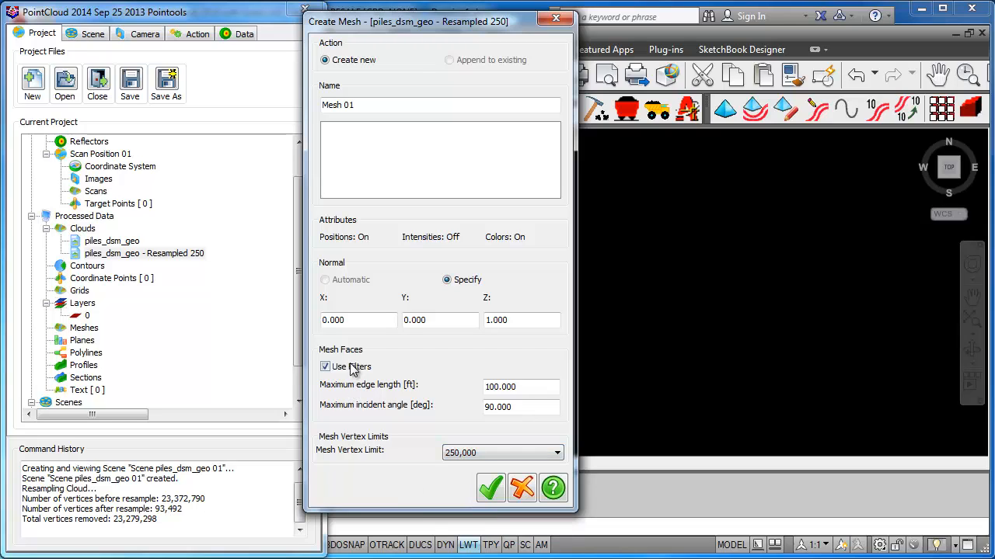
left_click(491, 488)
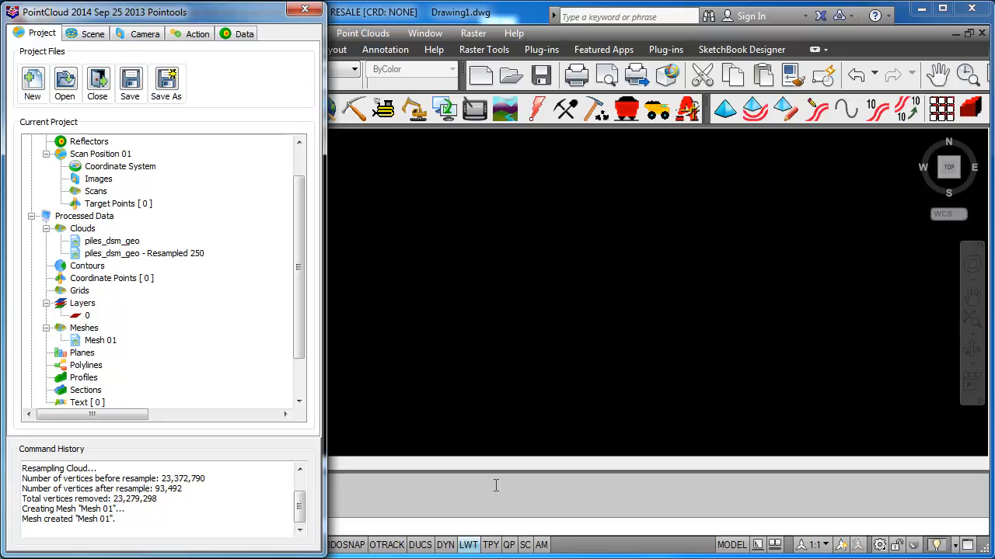
- Create Scene 01 of Mesh 01 in 3D mode with Category Position for elevation colouring
right_click(99, 343)
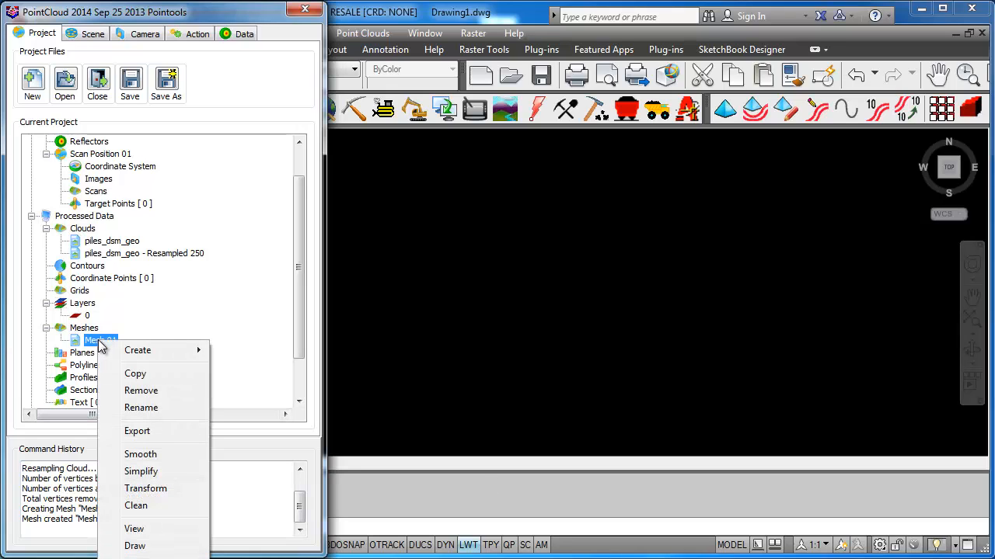
left_click(107, 342)
right_click(107, 342)
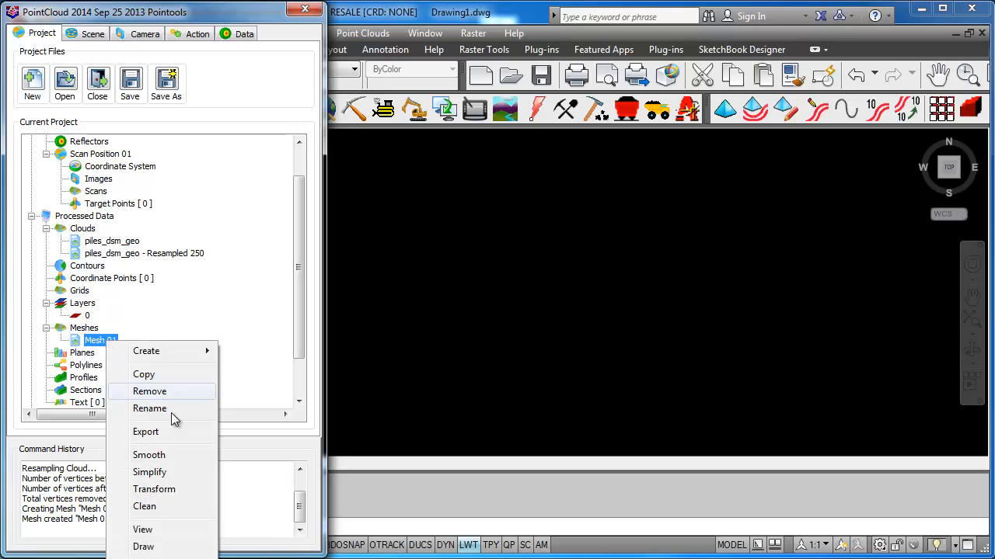
left_click(179, 534)
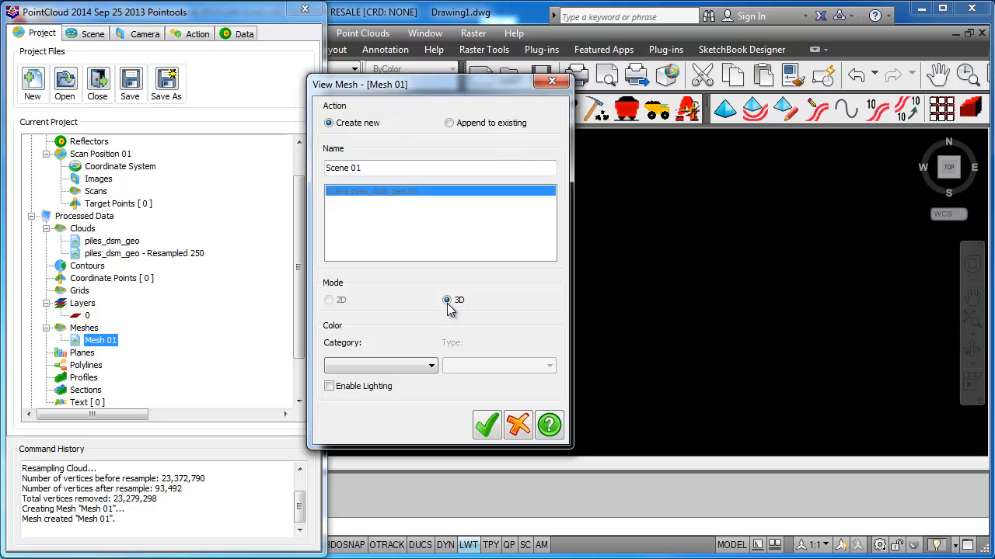
left_click(431, 366)
left_click(395, 389)
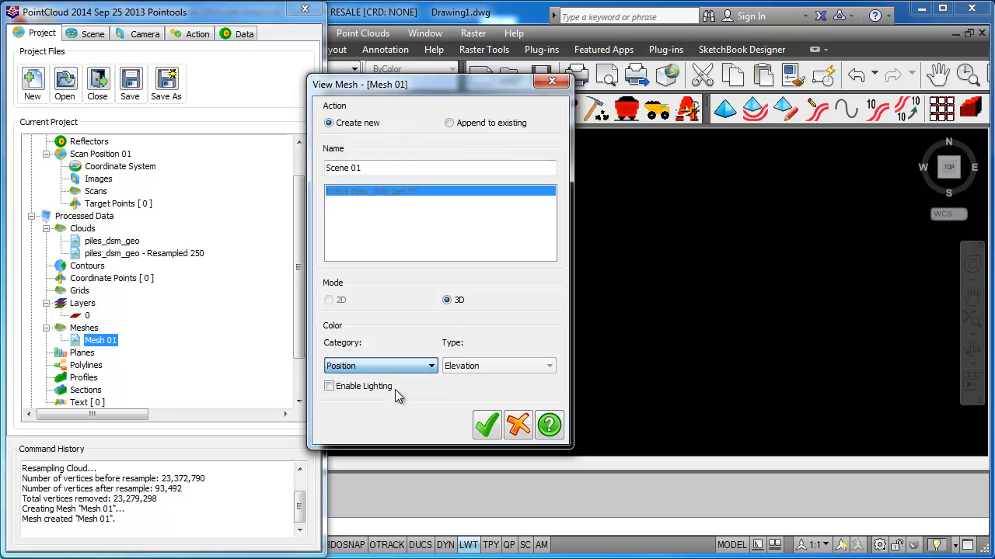
left_click(487, 424)
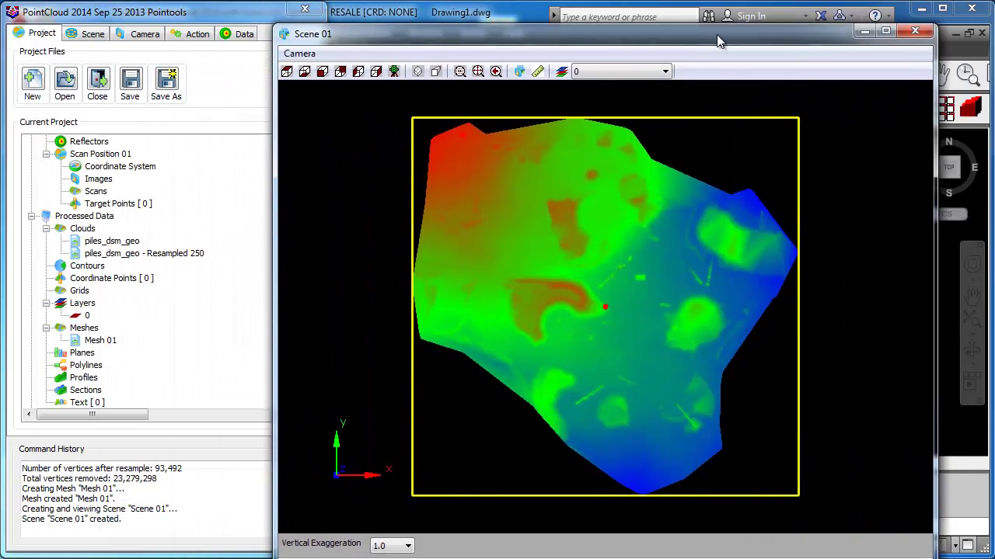
- Orbit the mesh through tilted and top-down views, setting Vertical Exaggeration to 5.0 then 3.0
left_click_drag(422, 81, 749, 16)
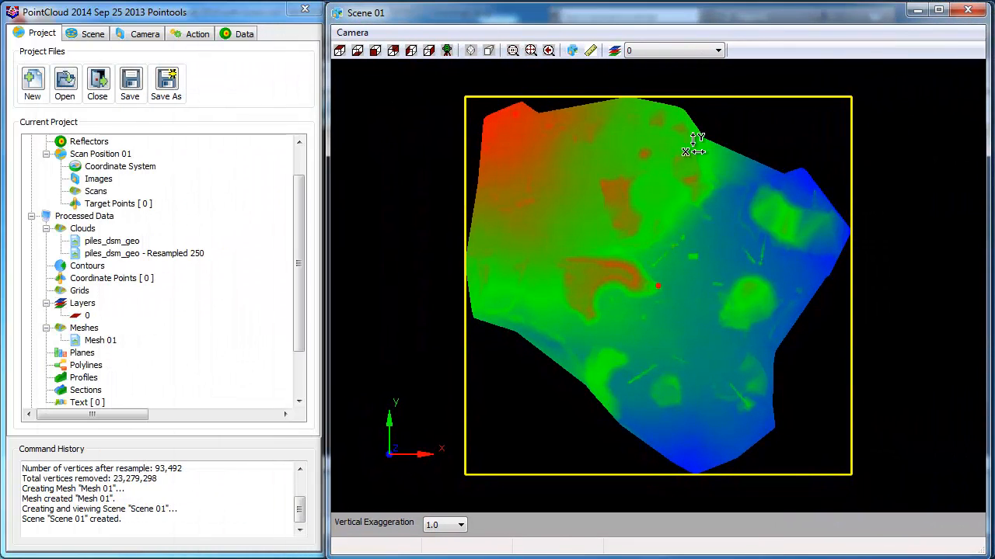
mouse_move(644, 396)
left_mouse_down()
mouse_move(644, 311)
mouse_move(751, 366)
left_mouse_up()
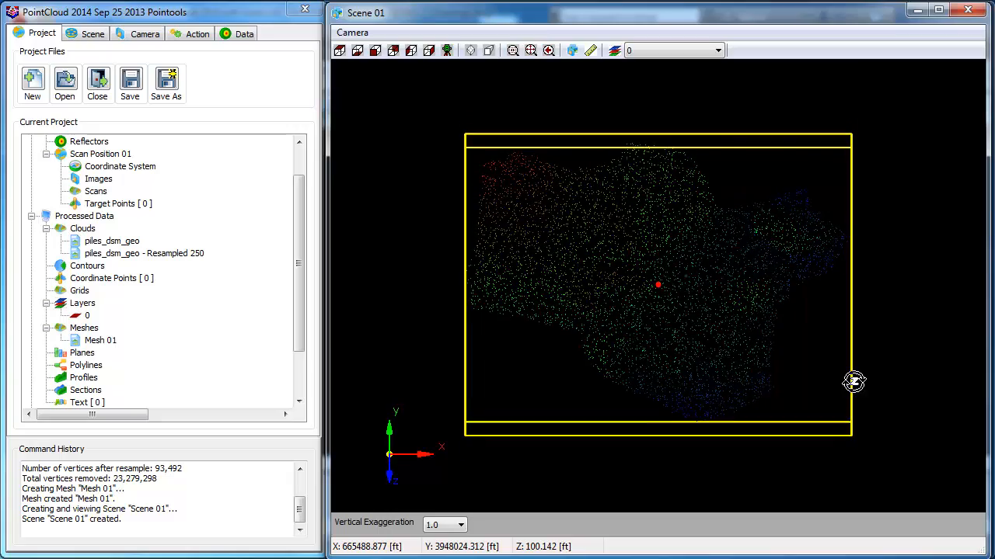
left_click_drag(860, 407, 693, 472)
mouse_move(599, 443)
left_mouse_down()
mouse_move(599, 411)
mouse_move(599, 433)
mouse_move(449, 465)
left_mouse_up()
left_click_drag(573, 275, 555, 486)
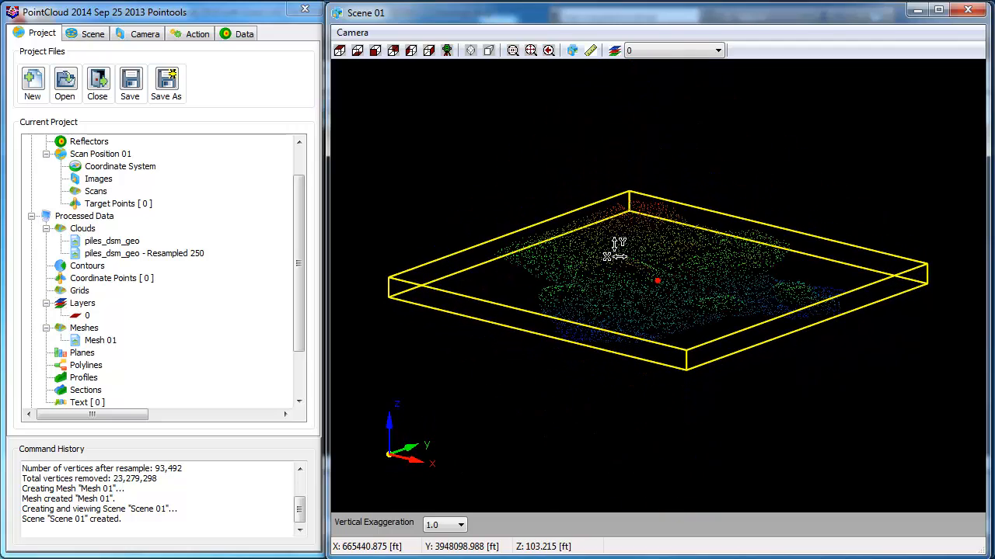
left_click(461, 525)
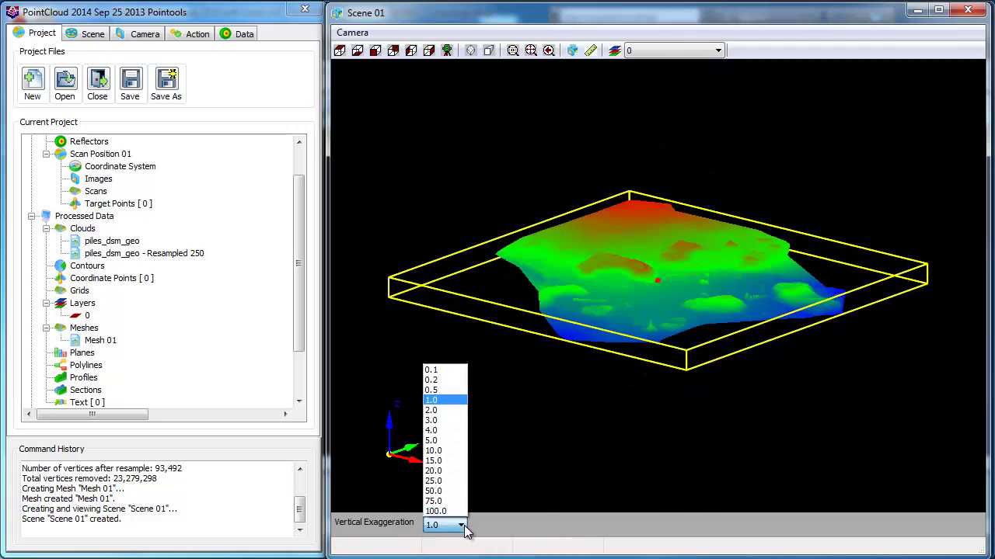
left_click(439, 441)
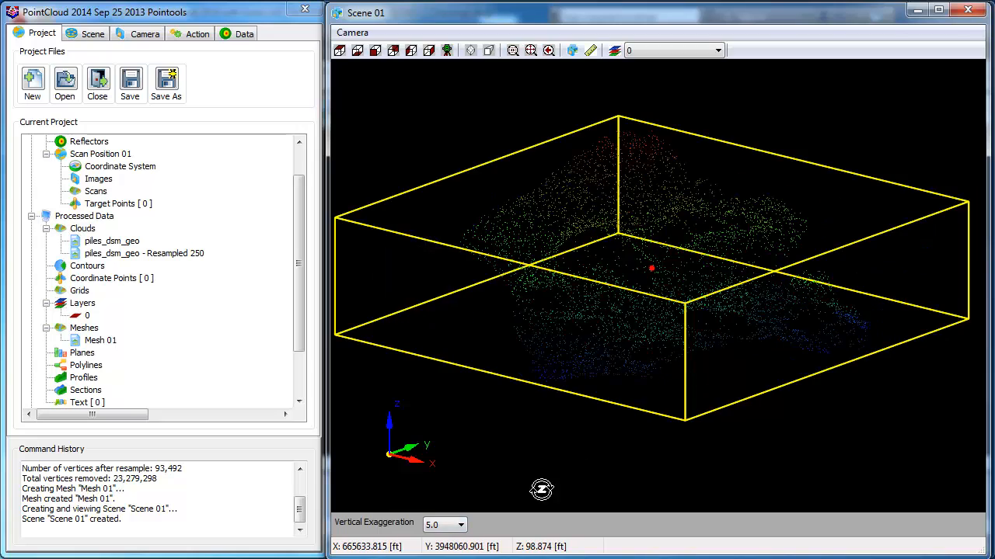
left_click(461, 525)
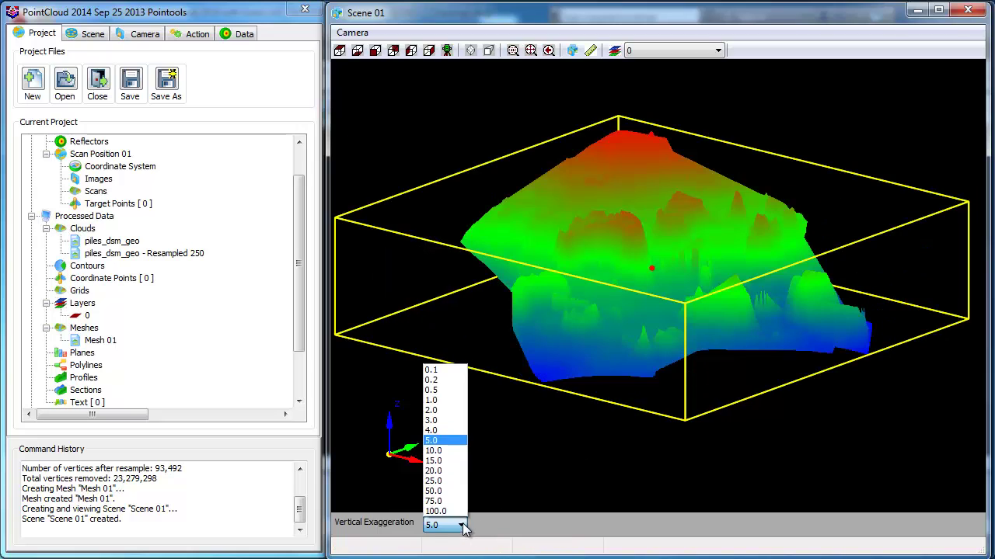
left_click(436, 420)
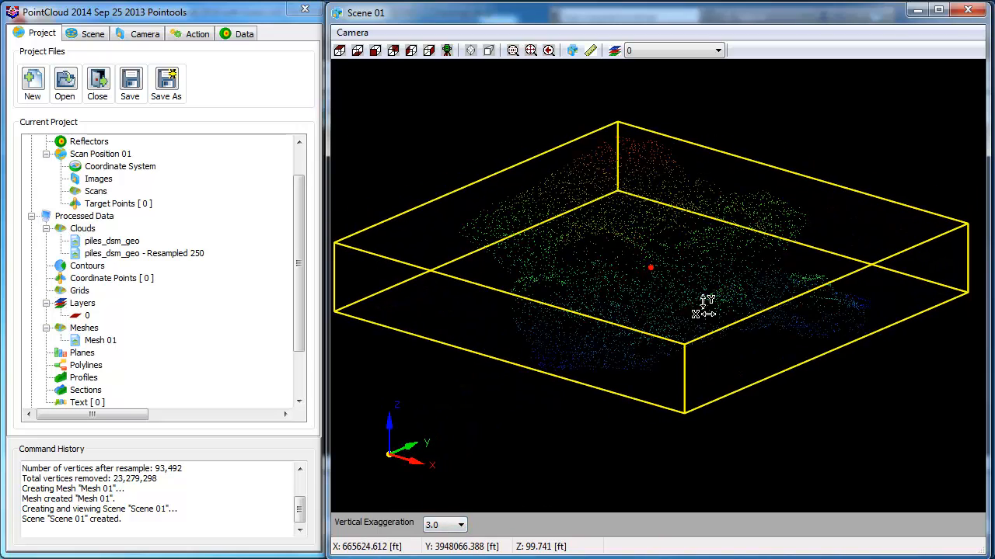
scroll(661, 276, "up", 3)
scroll(661, 276, "up", 2)
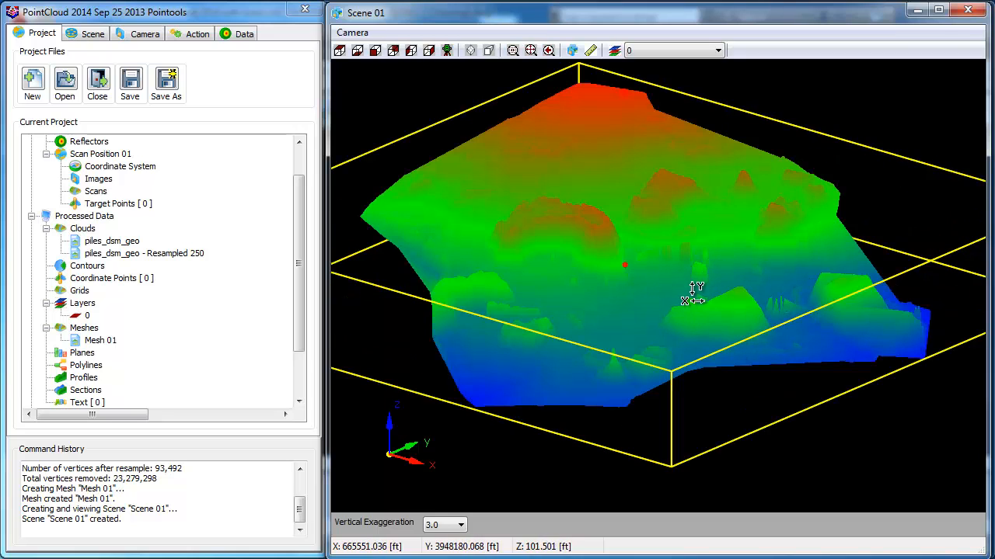
- Close the 3D scene viewer and start exporting Mesh 01 as a TIN
left_click(967, 10)
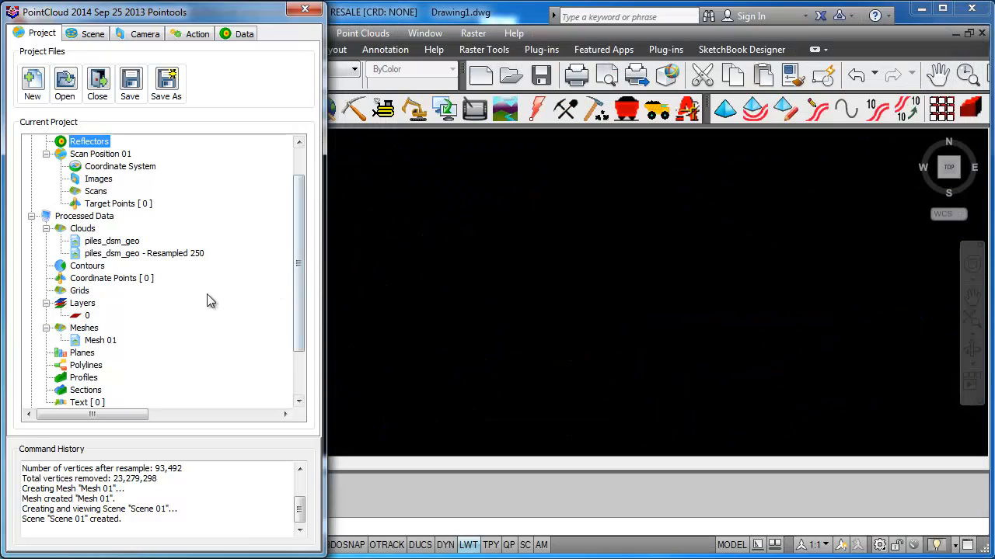
right_click(85, 343)
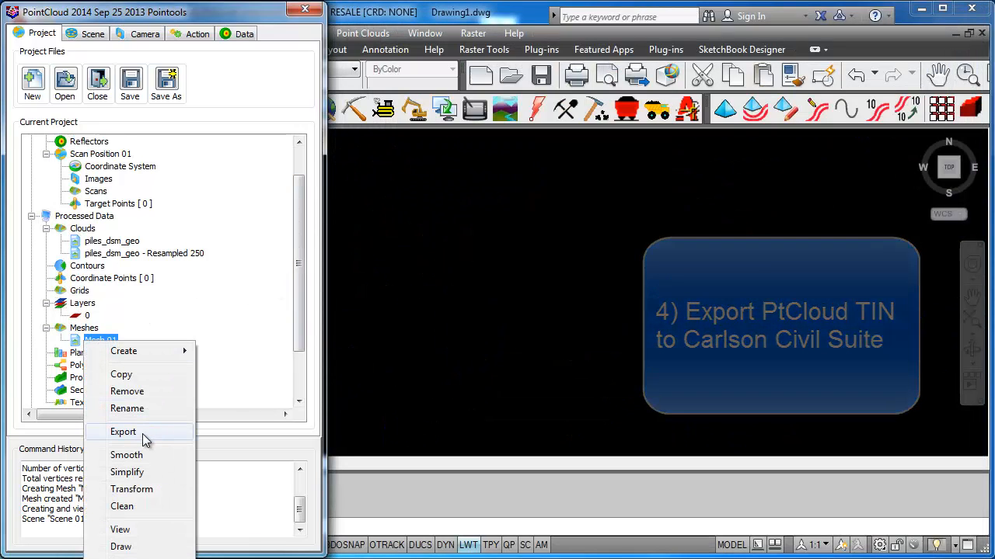
left_click(143, 434)
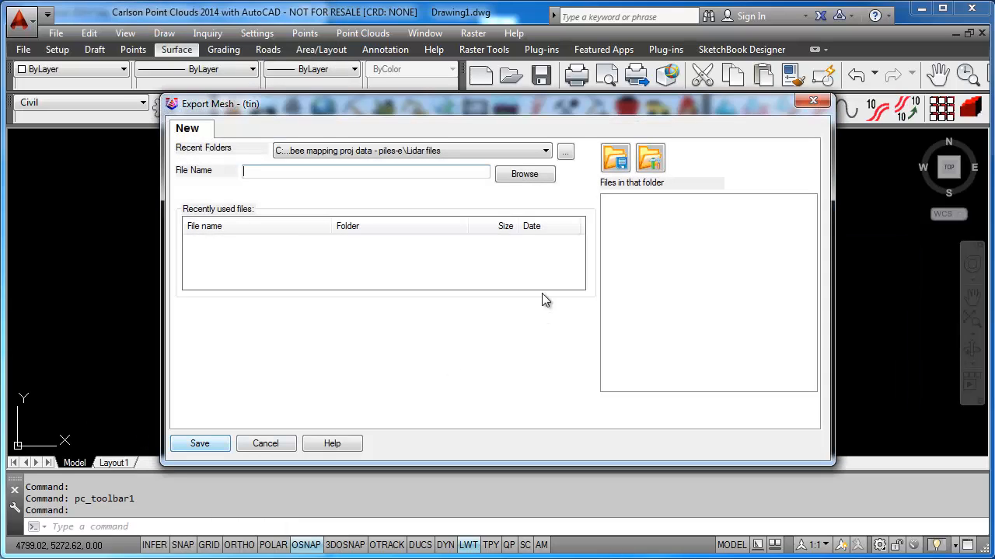
- Save the TIN as Stockpile-FG.tin in the Carlson PtCloud Projects folder
left_click(522, 174)
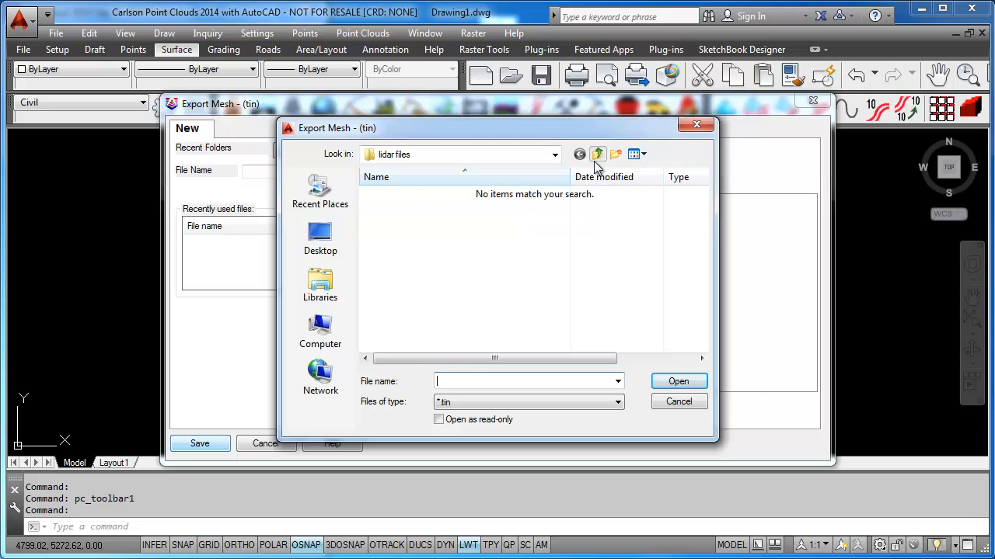
left_click(596, 159)
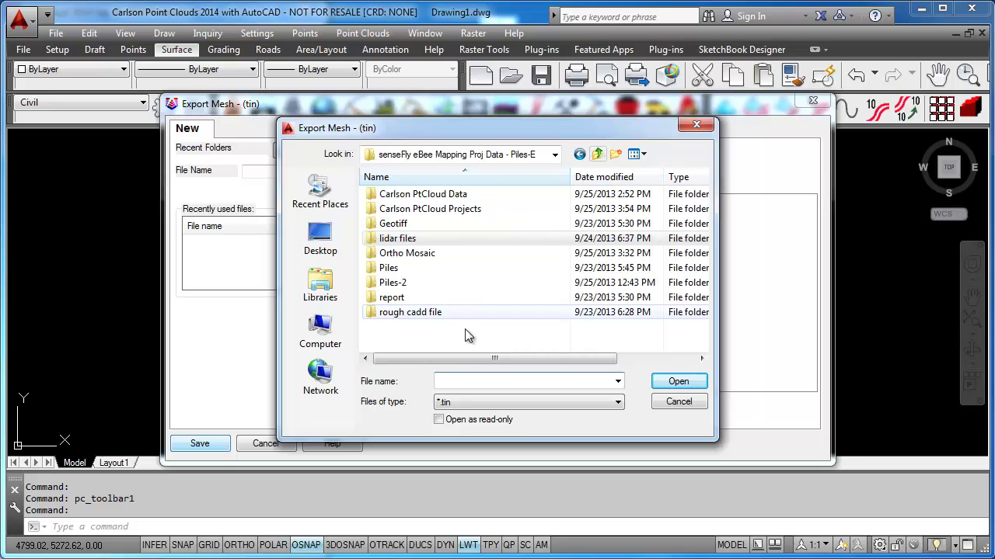
double_click(422, 209)
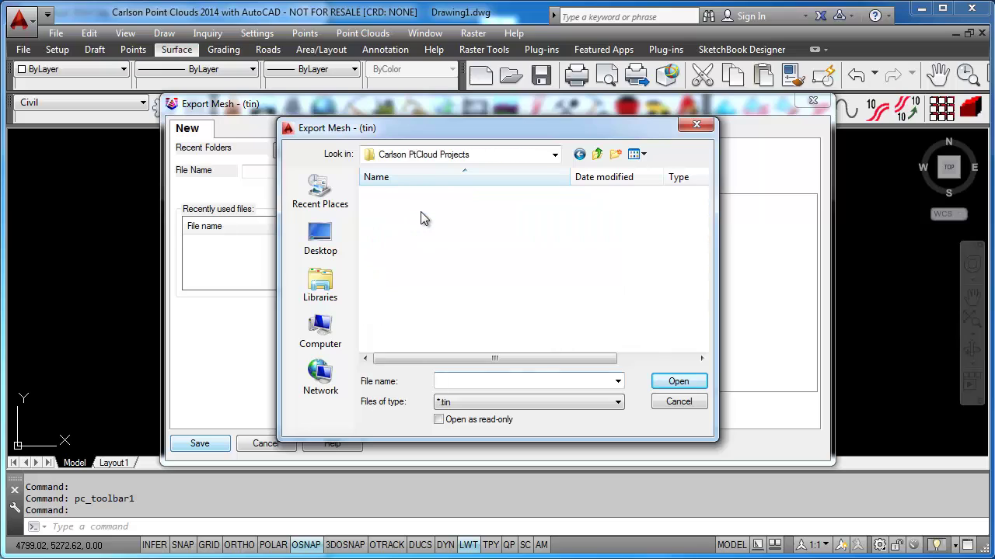
left_click(478, 382)
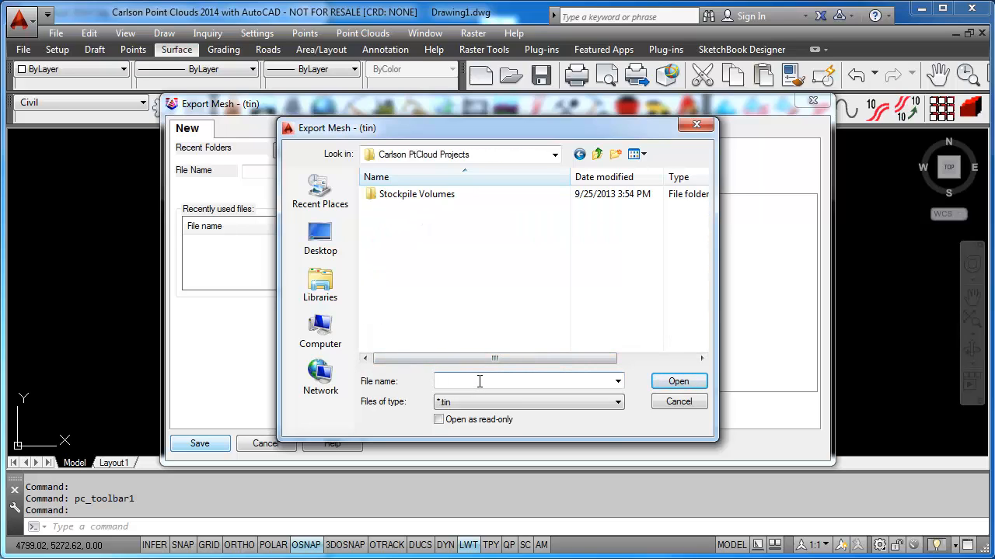
type("Stockp")
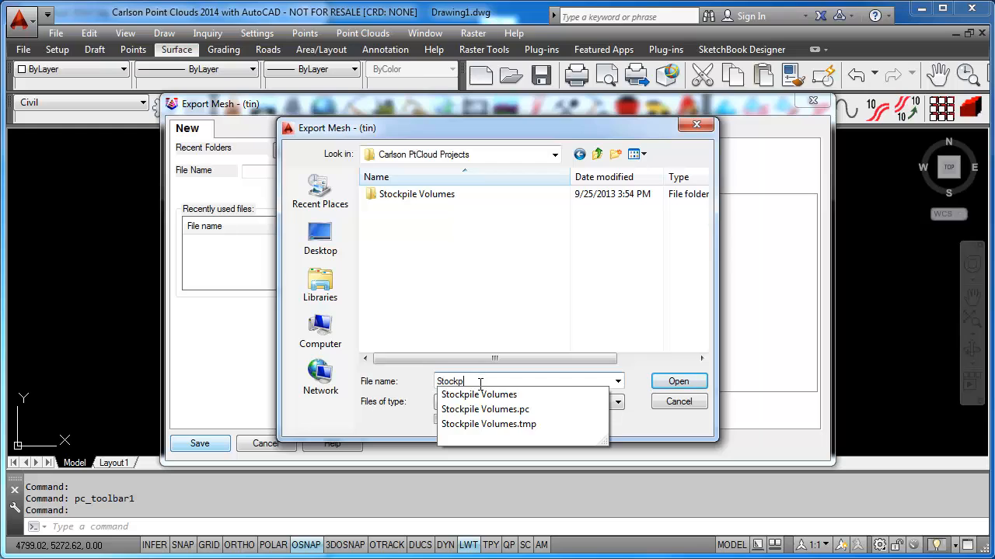
type("e-FG")
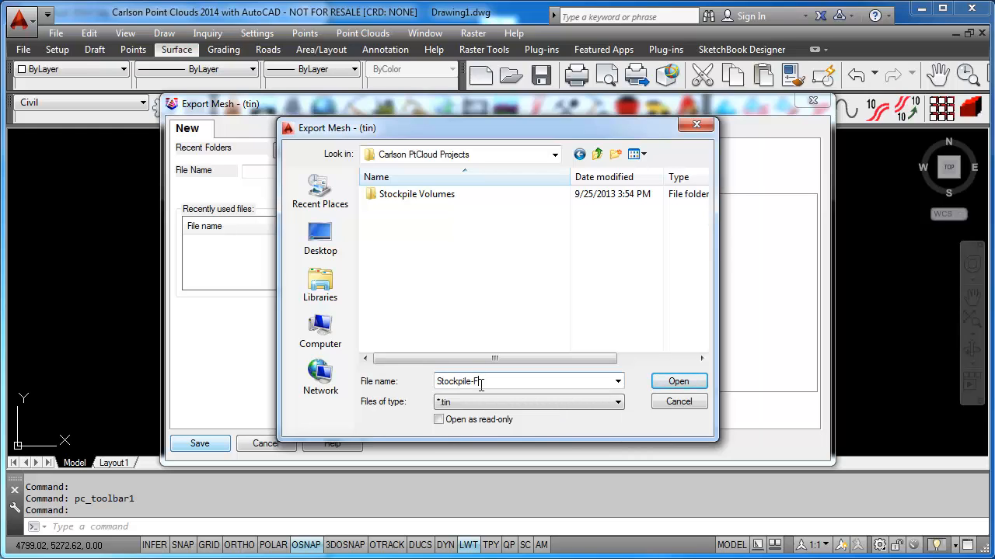
left_click(677, 381)
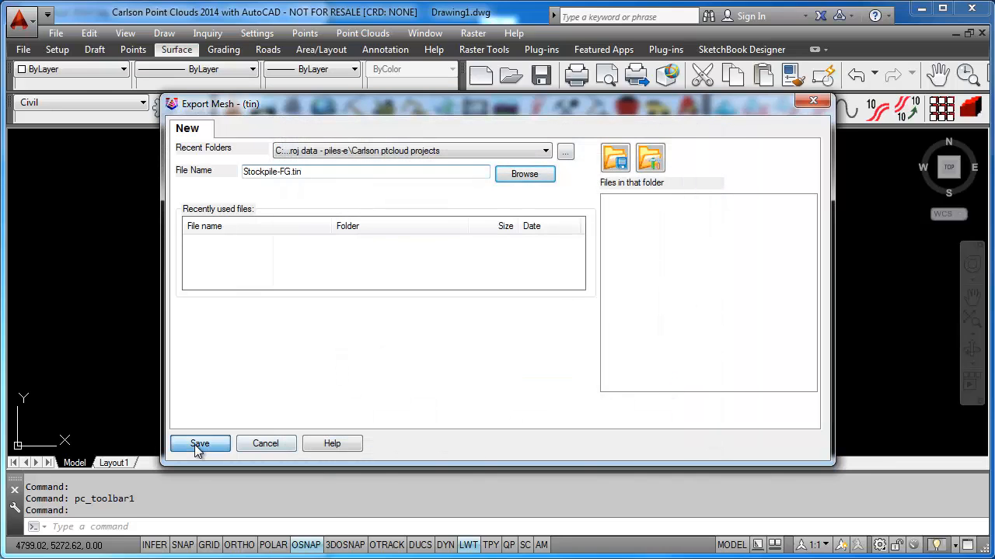
left_click(194, 445)
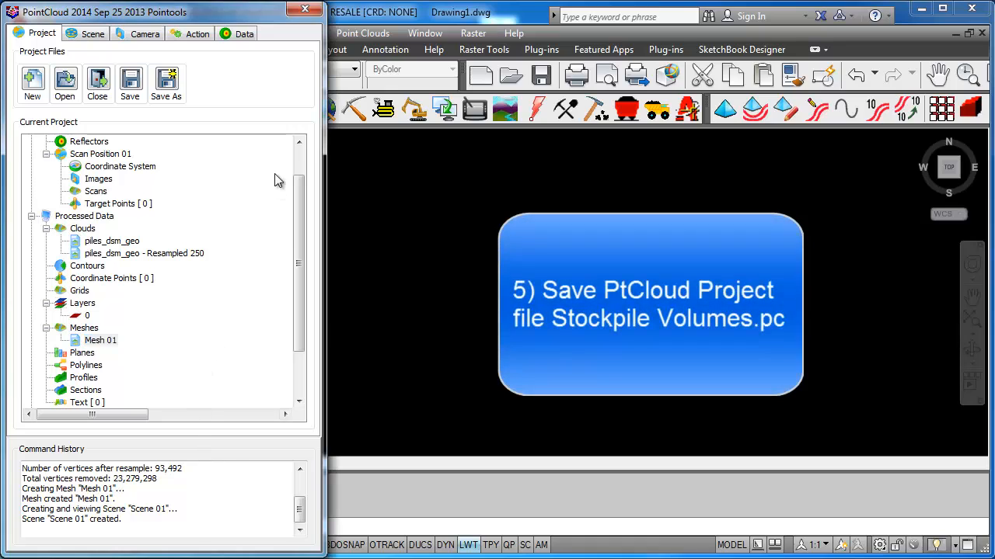
- Save the Stockpile Volumes point cloud project and return to the blank drawing
left_click(132, 87)
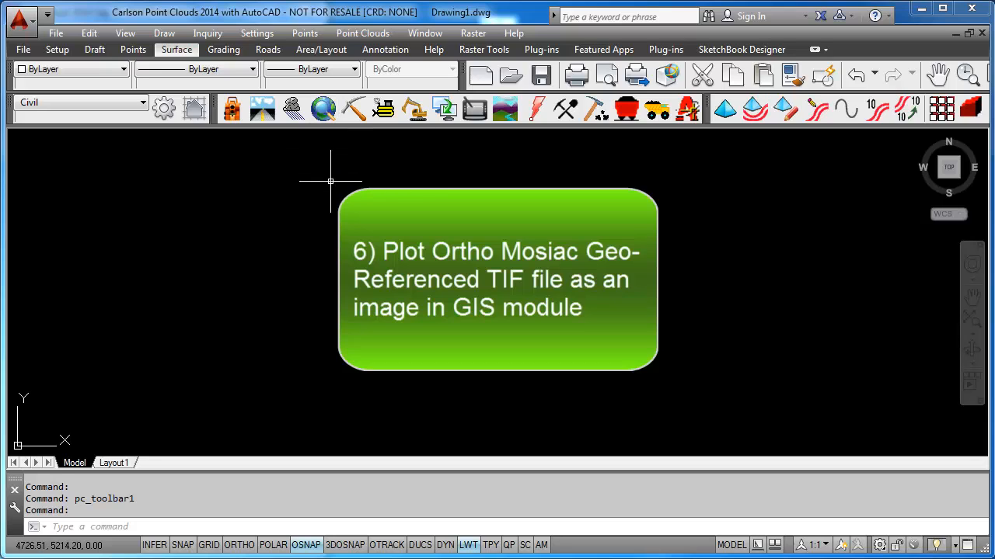
- In the GIS module, place piles_orthomosaic_geo_rgb.tfw from the Ortho mosaic folder by its world file
left_click(322, 109)
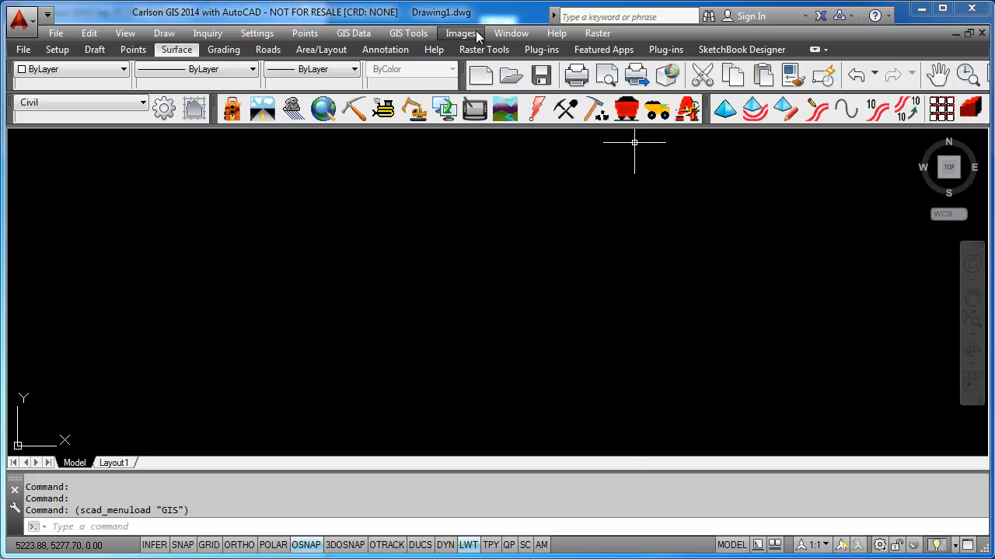
left_click(466, 34)
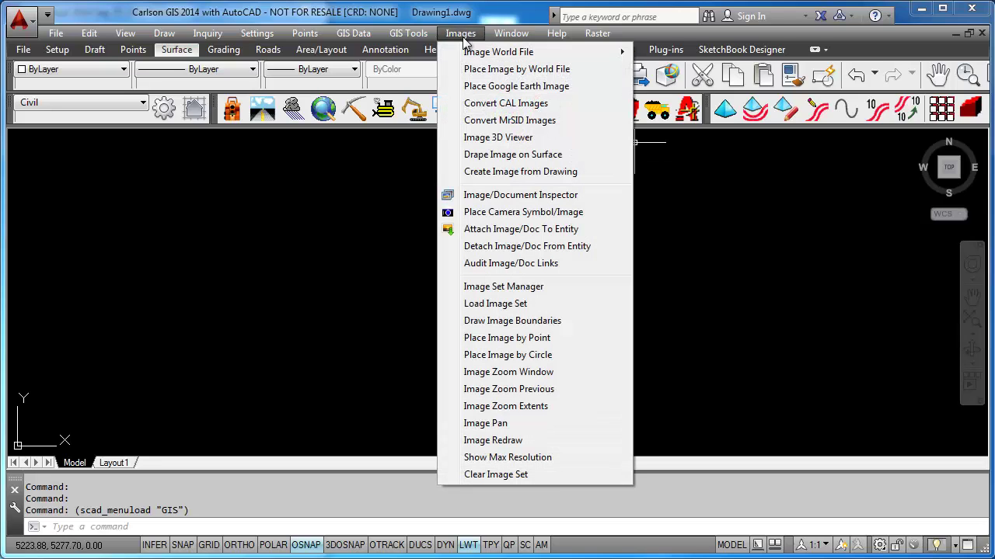
left_click(494, 70)
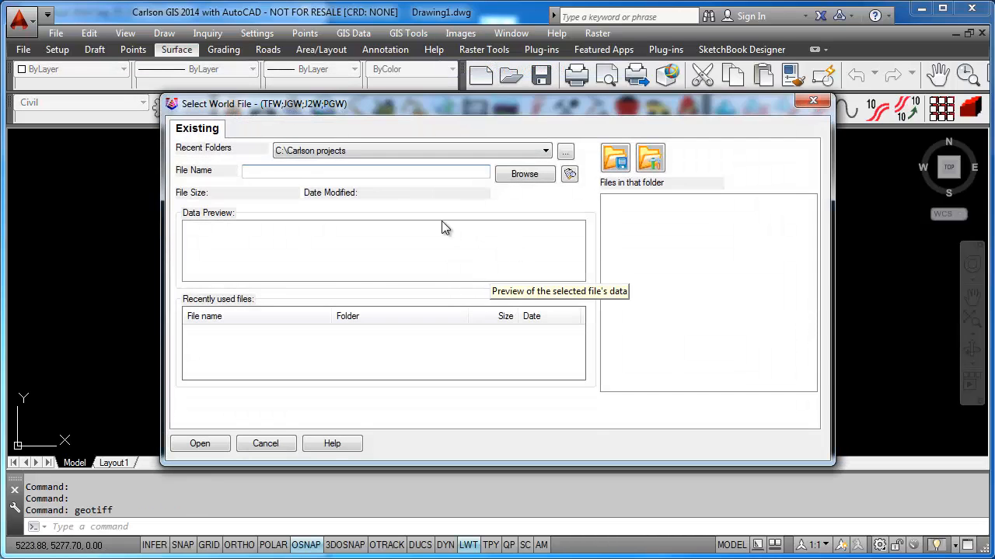
left_click(541, 153)
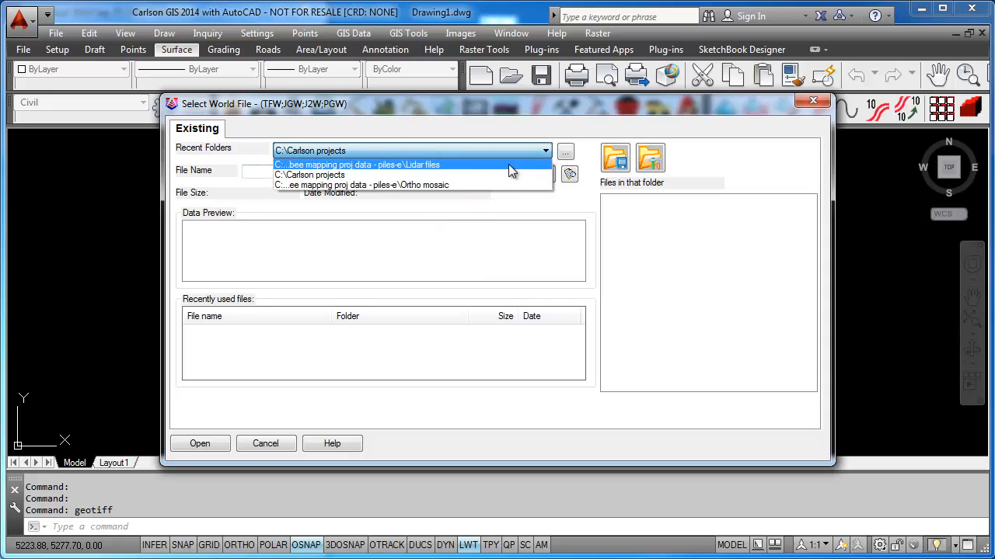
left_click(493, 185)
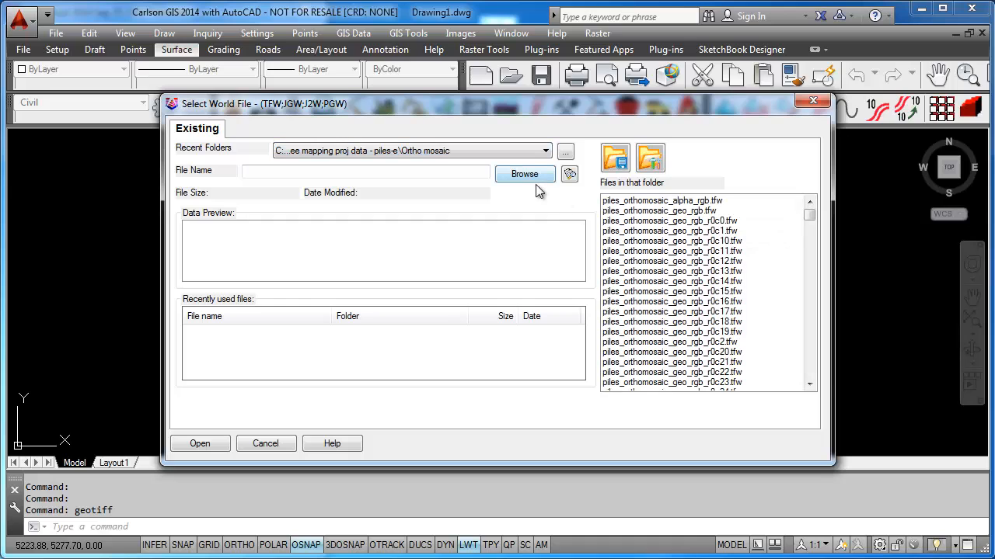
left_click(634, 213)
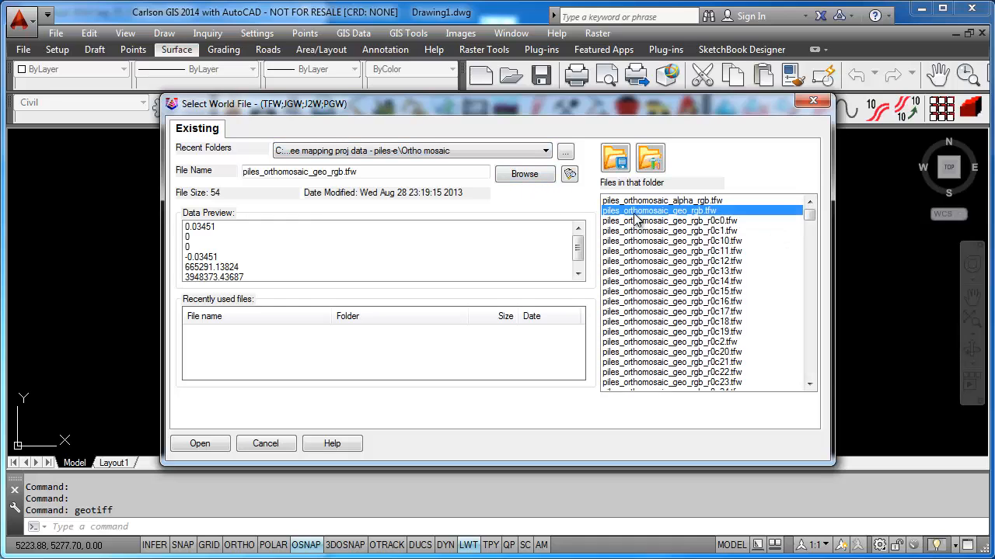
left_click(208, 445)
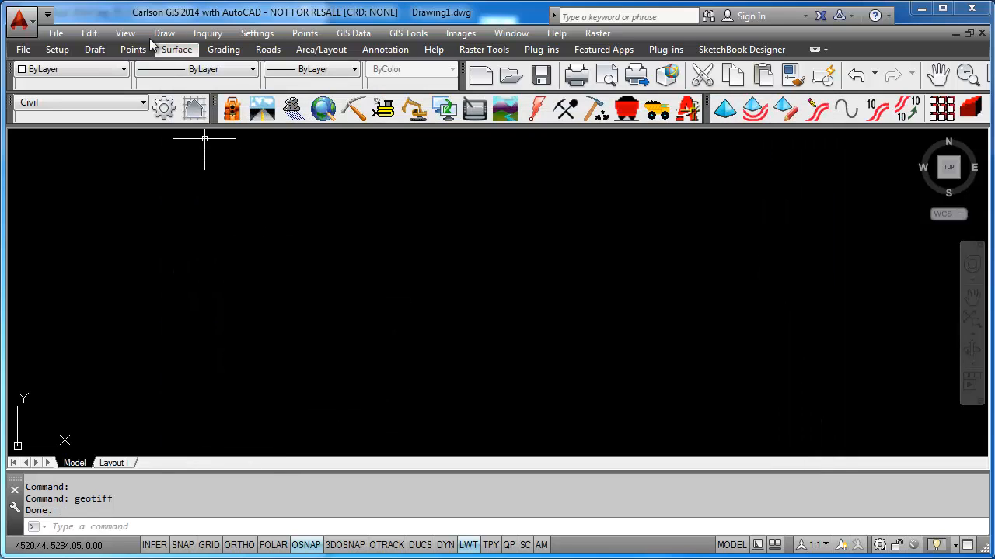
- Zoom to extents so the whole ortho mosaic fills the view
left_click(125, 33)
left_click(152, 85)
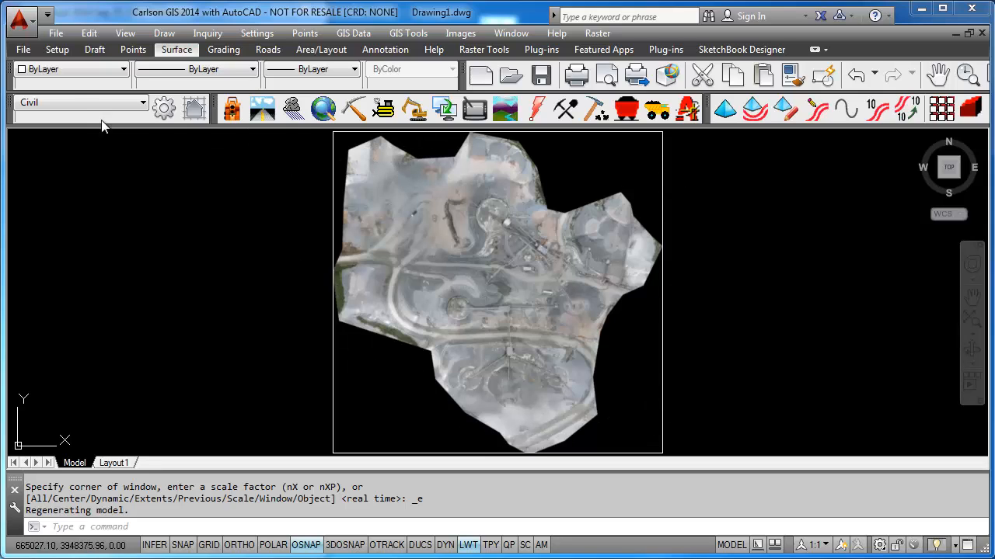
- Import the Image-Clip_Perim.pln perimeter polyline in Carlson format from the ptcloud data folder
left_click(56, 33)
mouse_move(81, 253)
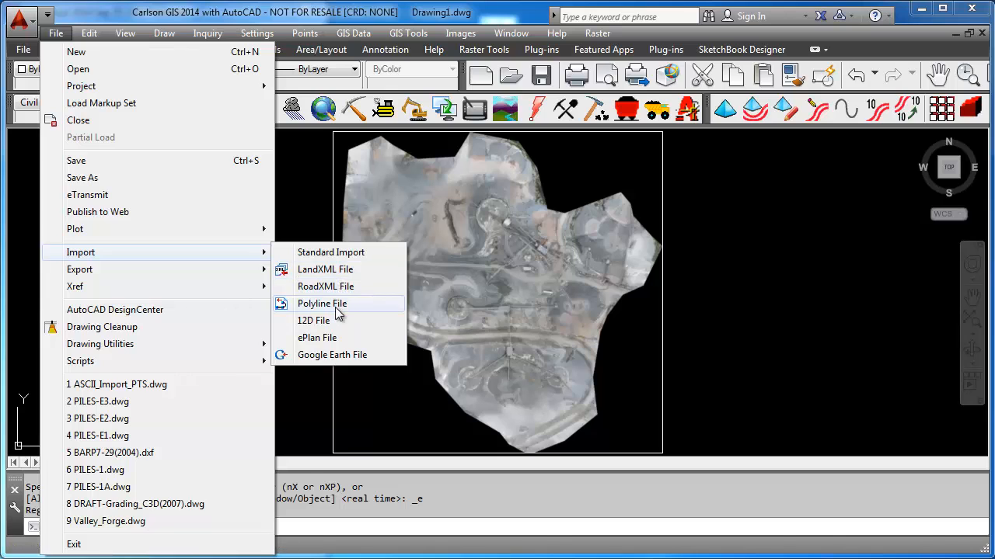
left_click(335, 305)
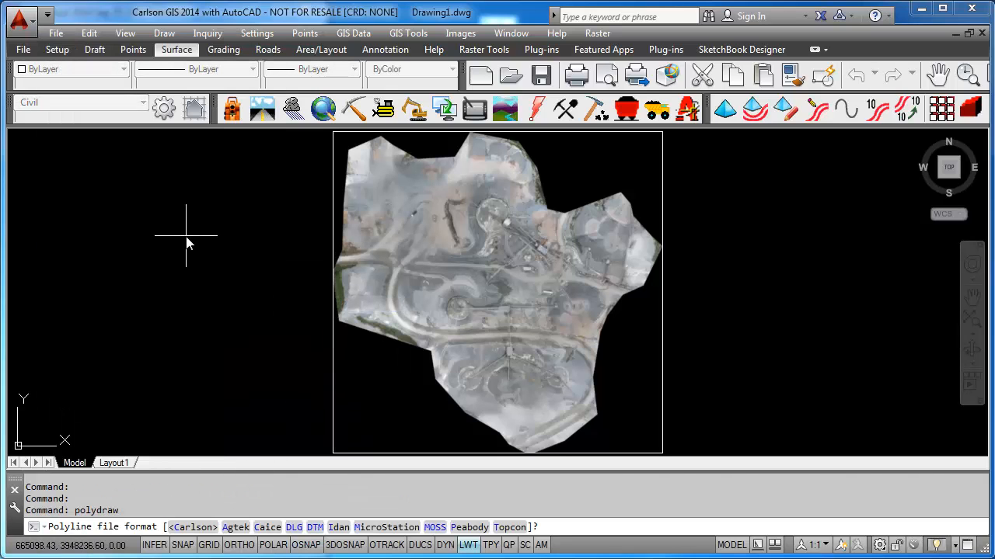
key("Return")
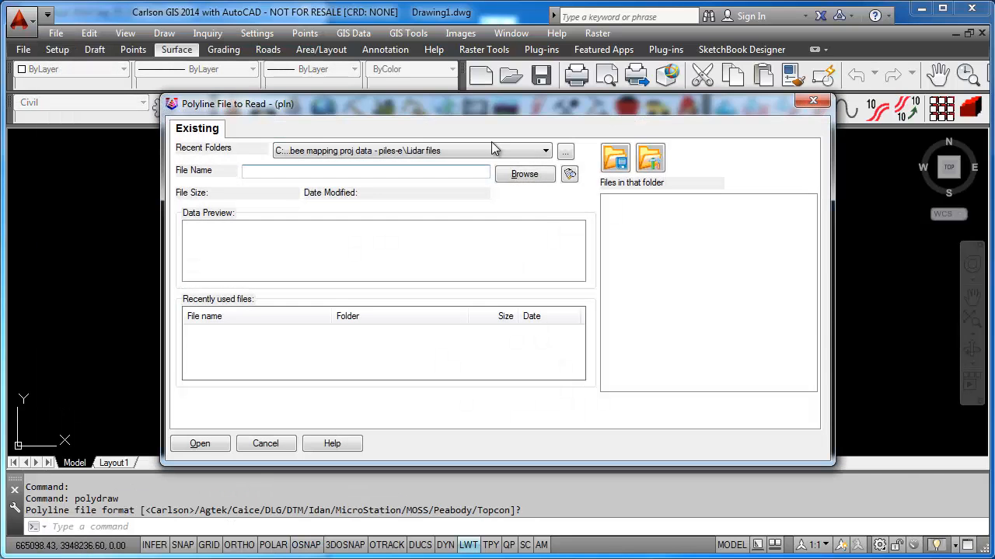
left_click(546, 150)
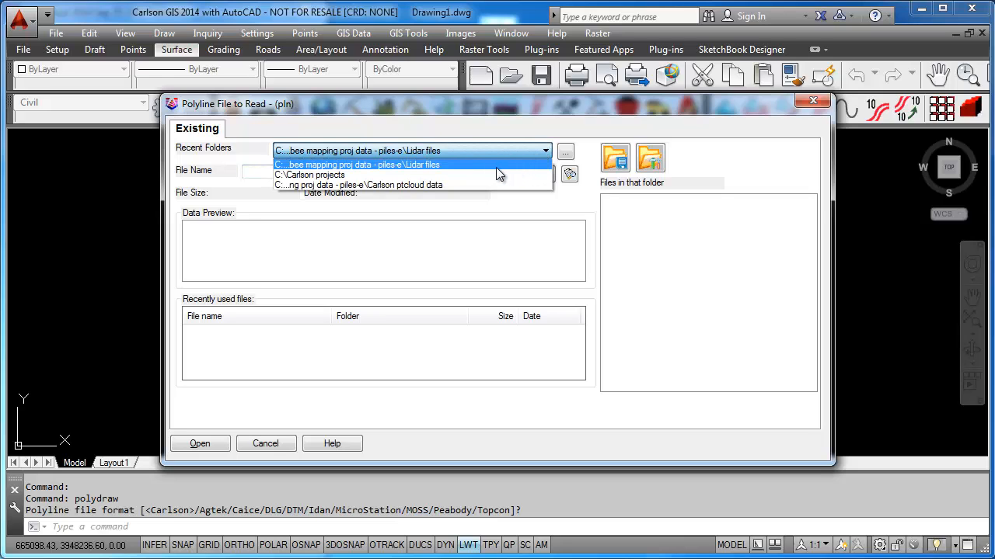
left_click(485, 184)
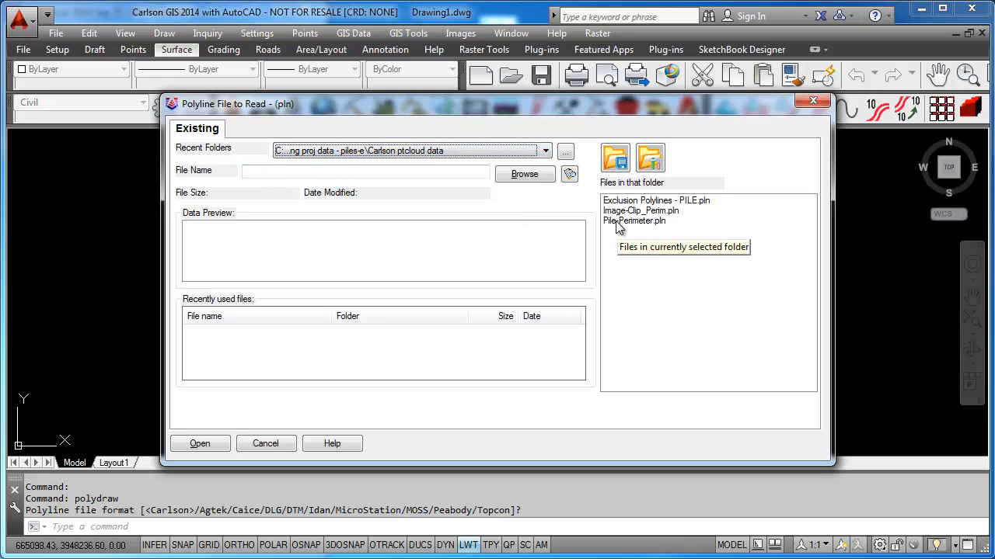
double_click(635, 210)
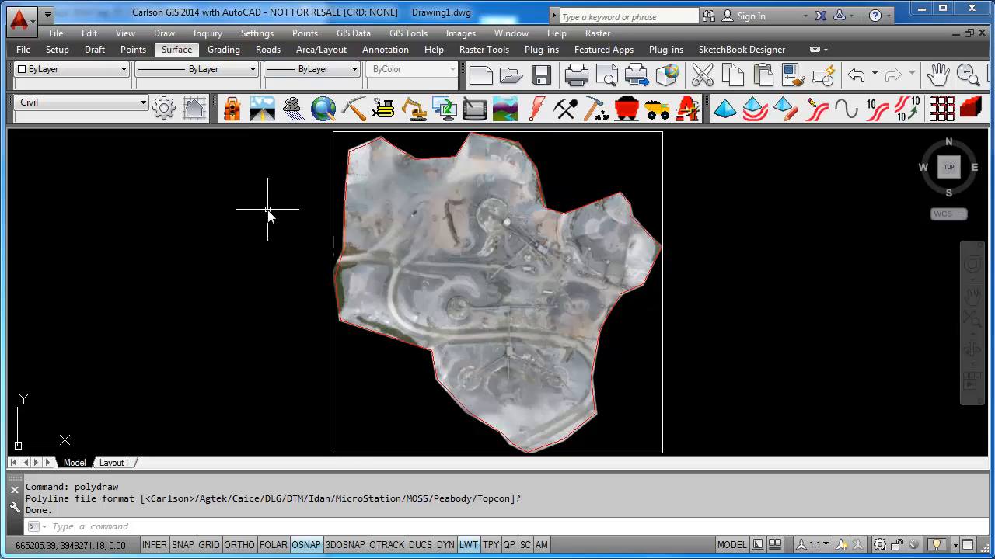
type("i")
type("lip")
- Clip the ortho mosaic to the red perimeter polyline with IMAGECLIP using a new boundary
key("Return")
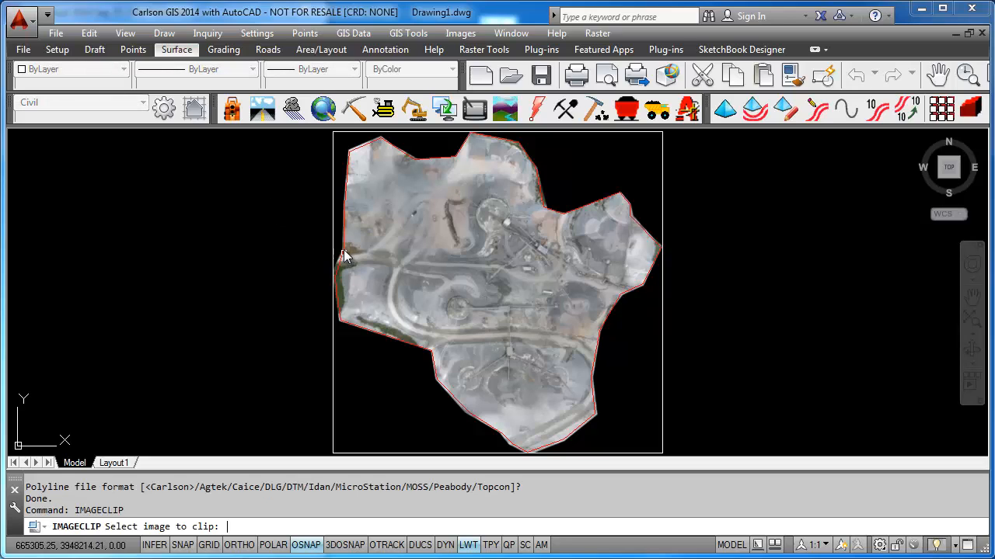
left_click(334, 237)
key("Return")
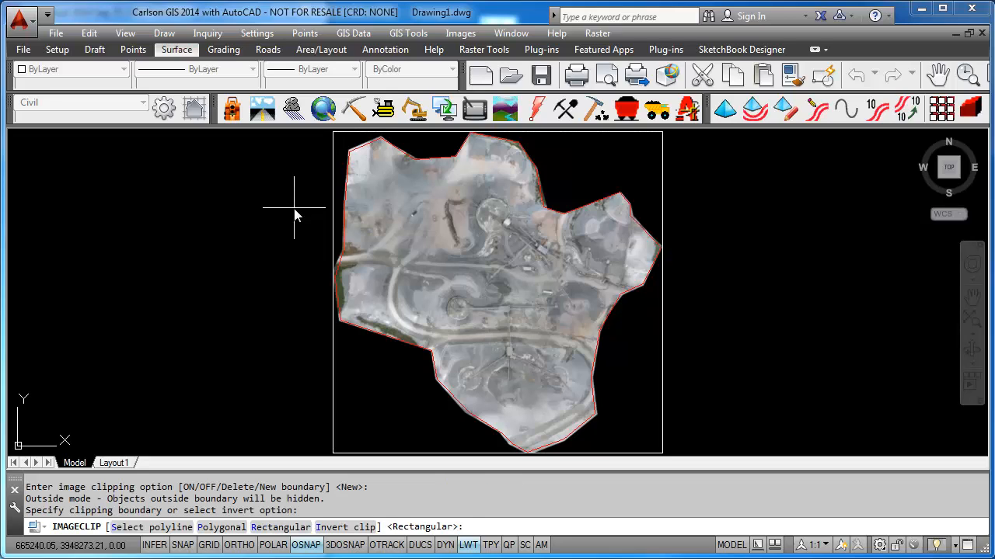
type("s")
key("Return")
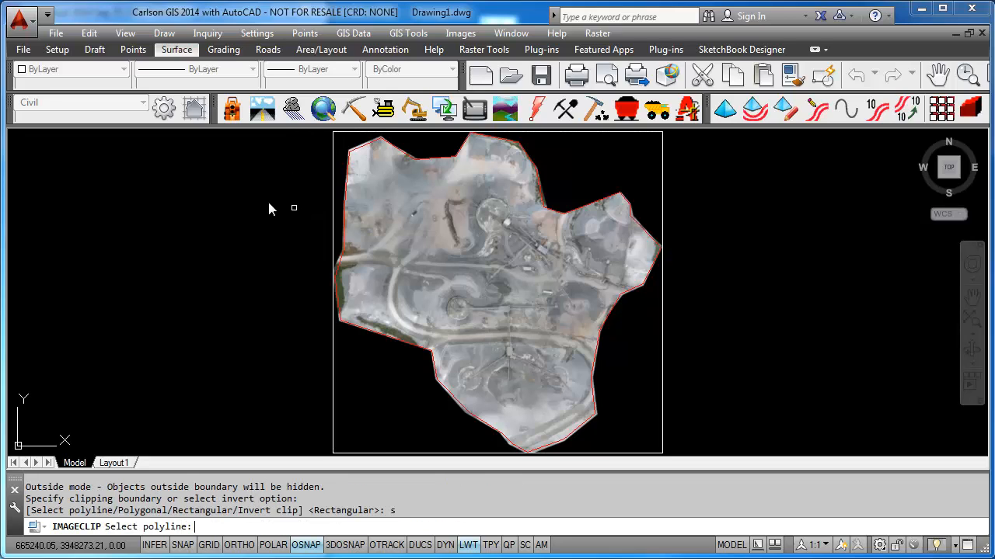
left_click(402, 152)
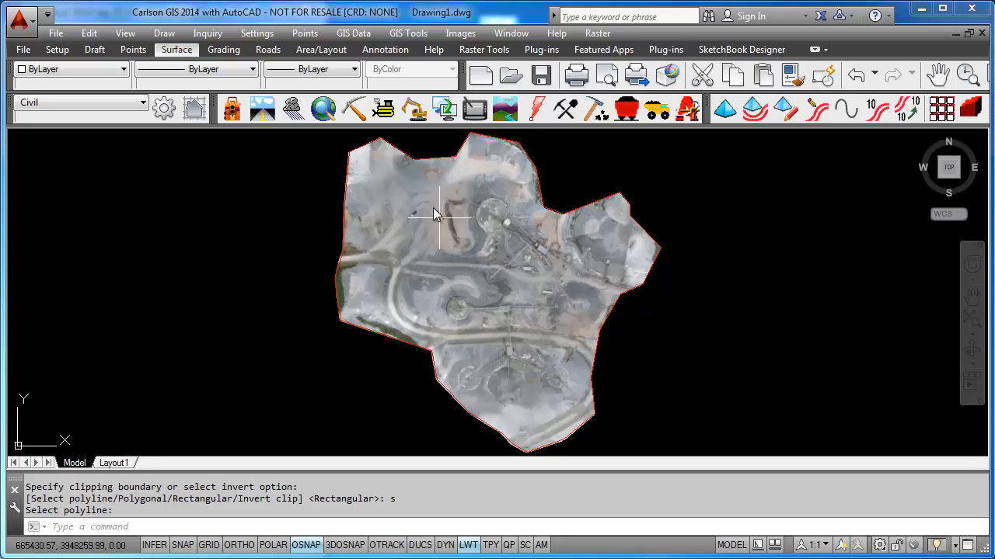
- In the Civil module, start Draw Triangular Mesh with the Stockpile-FG.tin surface file
left_click(263, 110)
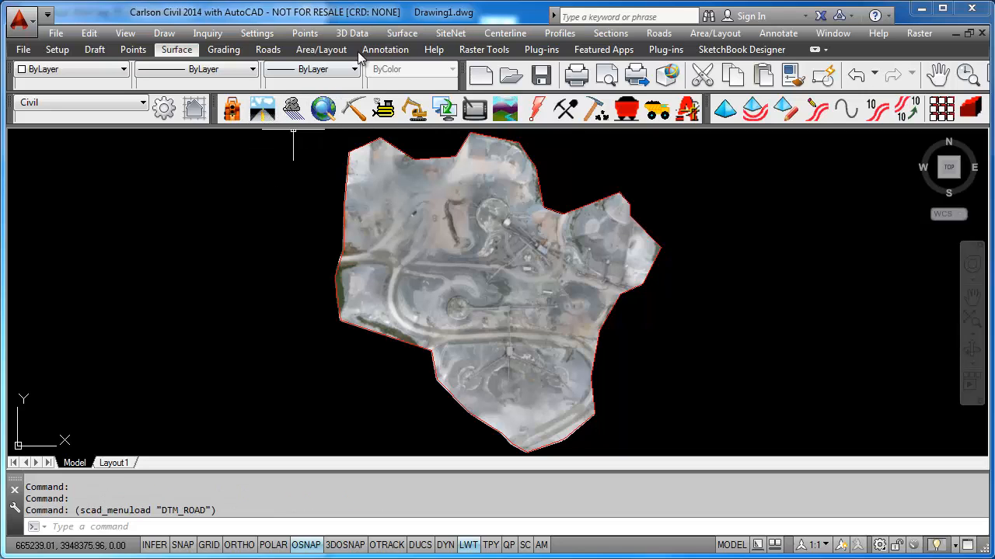
left_click(401, 33)
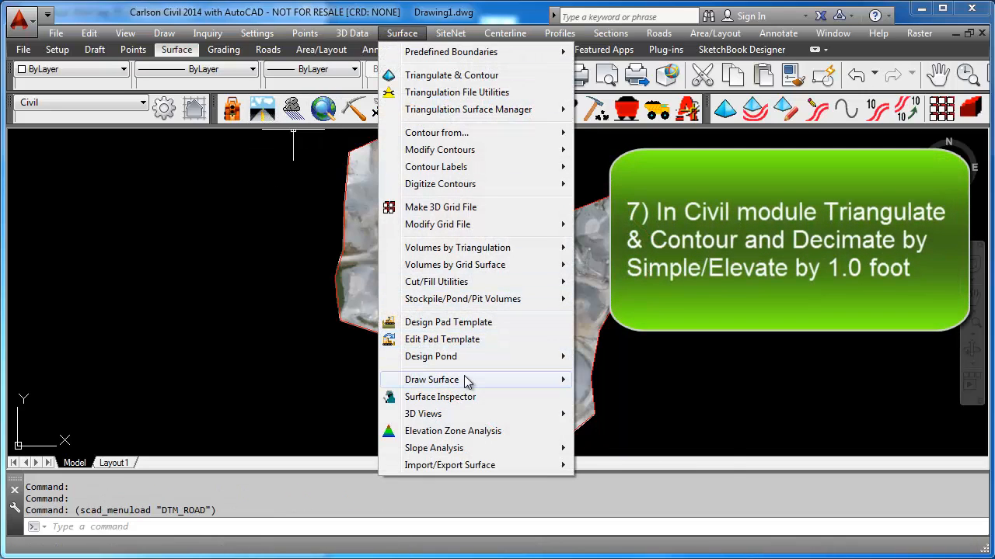
mouse_move(432, 379)
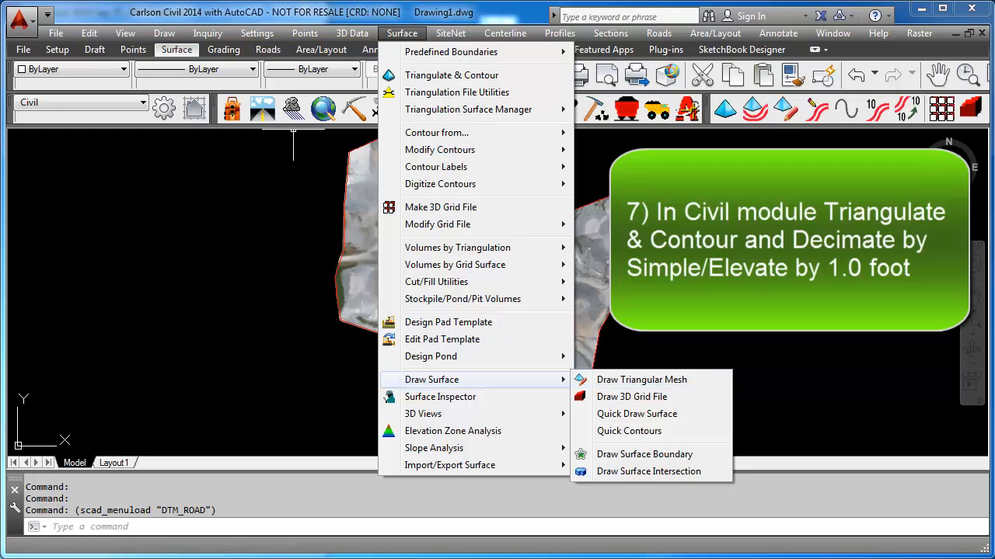
left_click(787, 115)
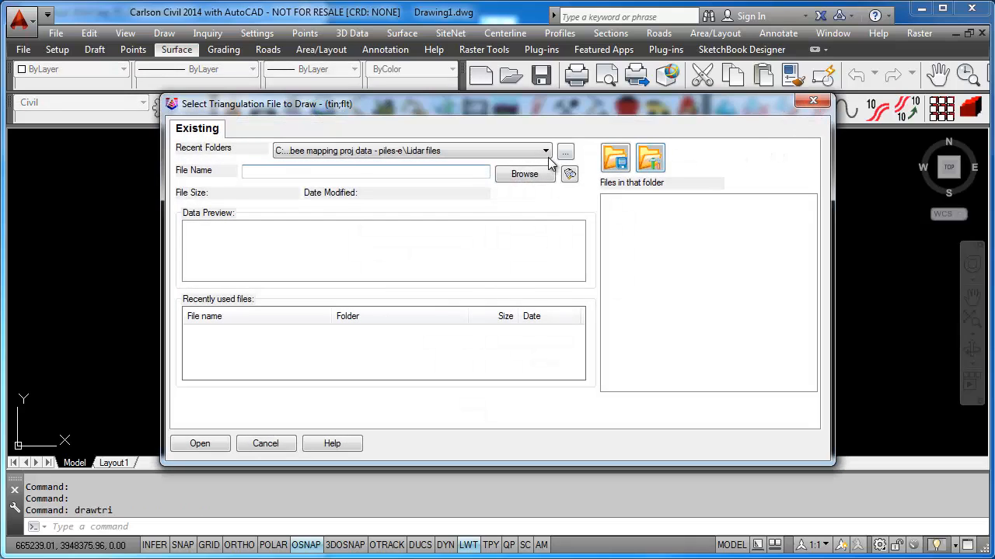
left_click(546, 151)
left_click(474, 182)
left_click(611, 204)
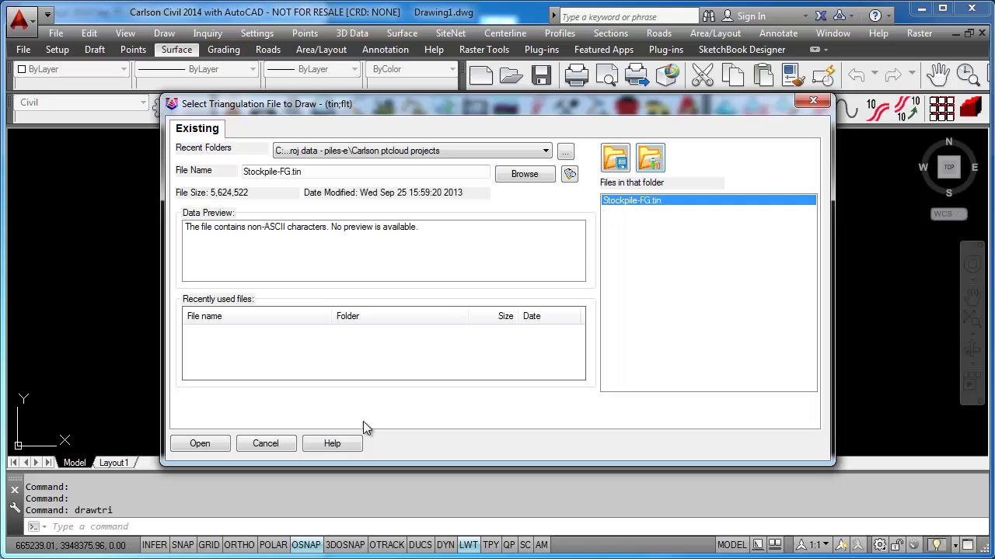
left_click(210, 443)
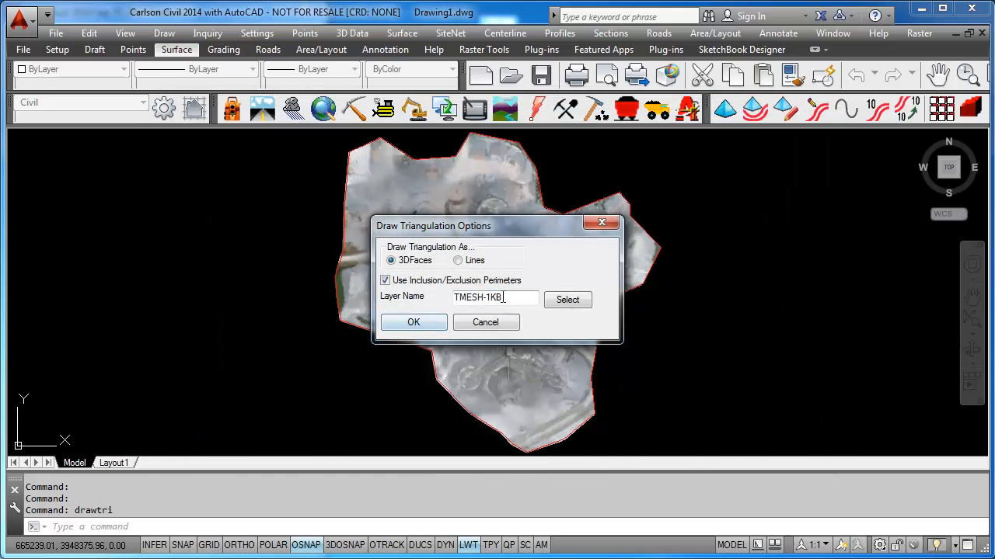
- Draw the mesh as 3D faces inside the site perimeter picked as inclusion boundary
left_click(417, 323)
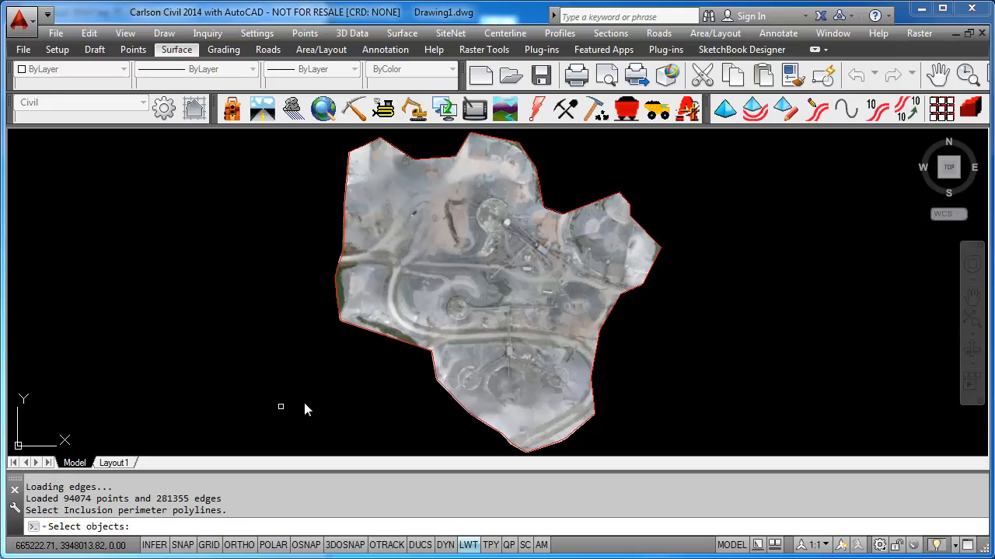
left_click(365, 329)
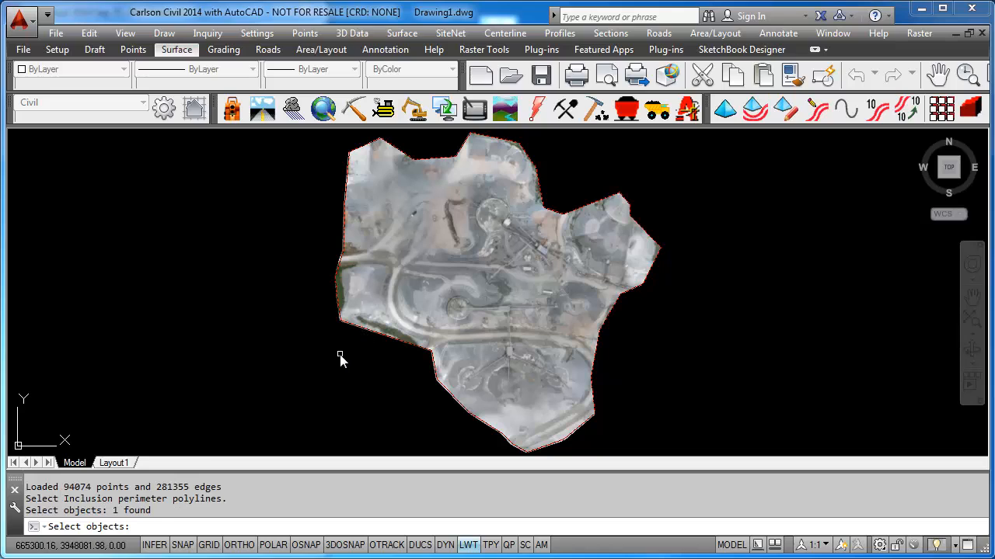
key("Return")
key("Return")
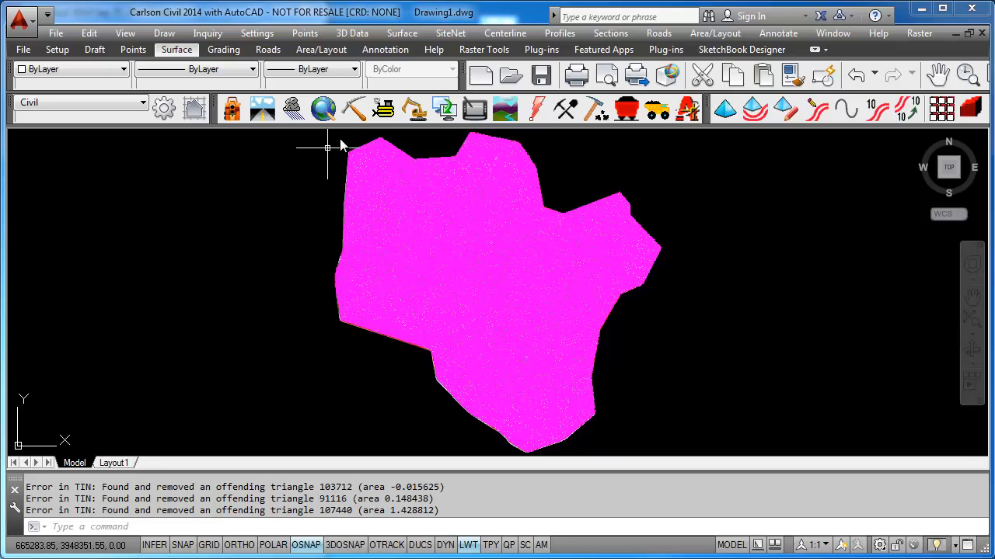
- In Triangulate and Contour, write the triangulation file as Stockpile-FG(1).tin
left_click(402, 34)
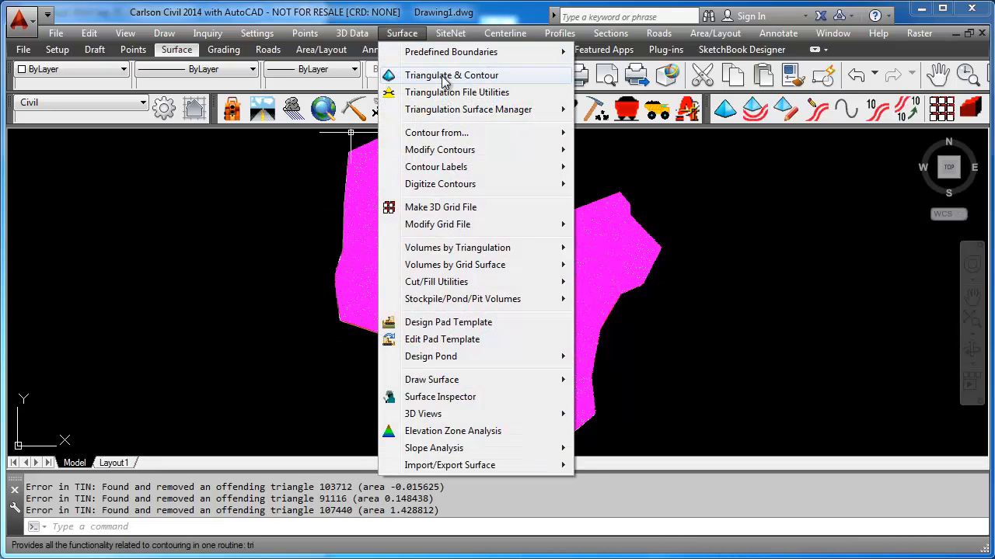
left_click(720, 105)
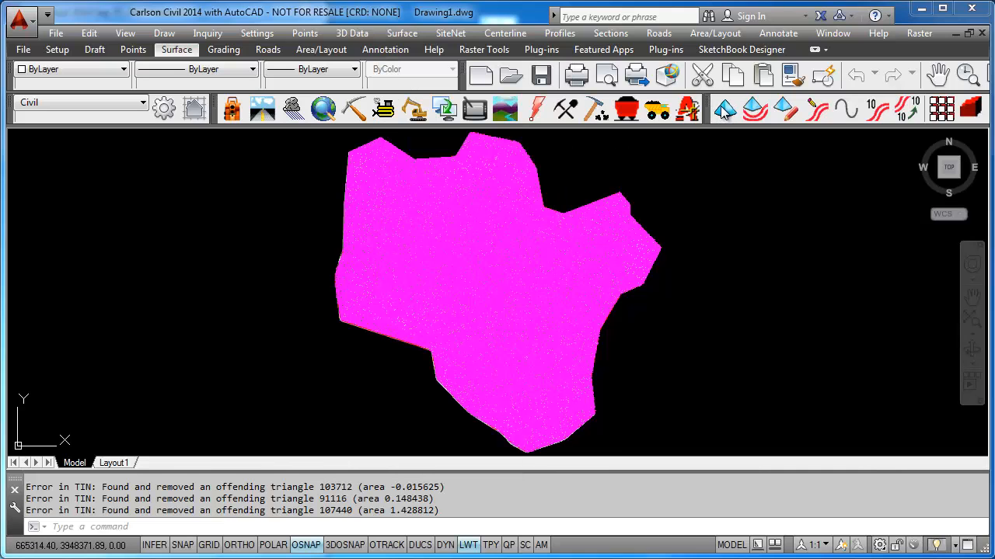
left_click(720, 107)
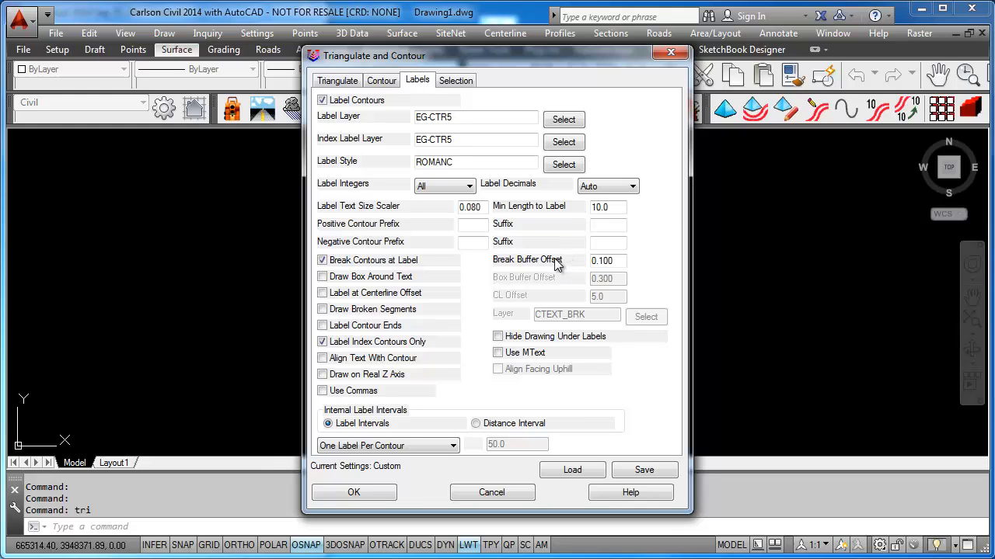
left_click(342, 80)
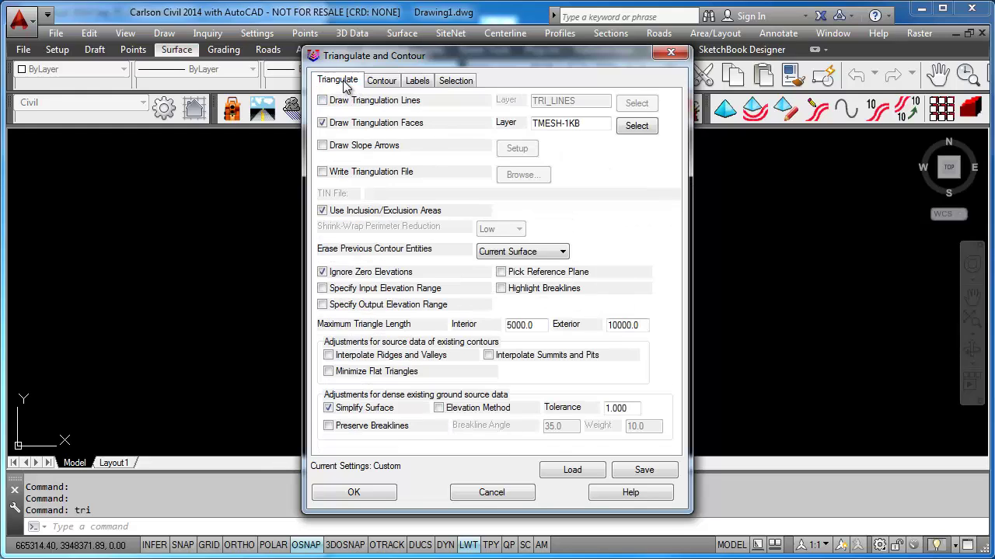
left_click(371, 178)
left_click(520, 176)
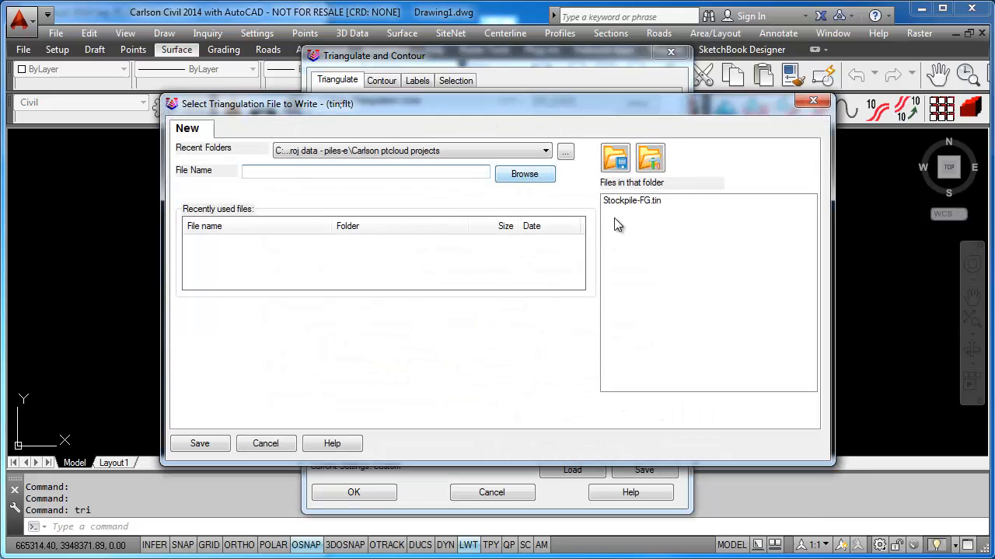
left_click(626, 200)
left_click(294, 175)
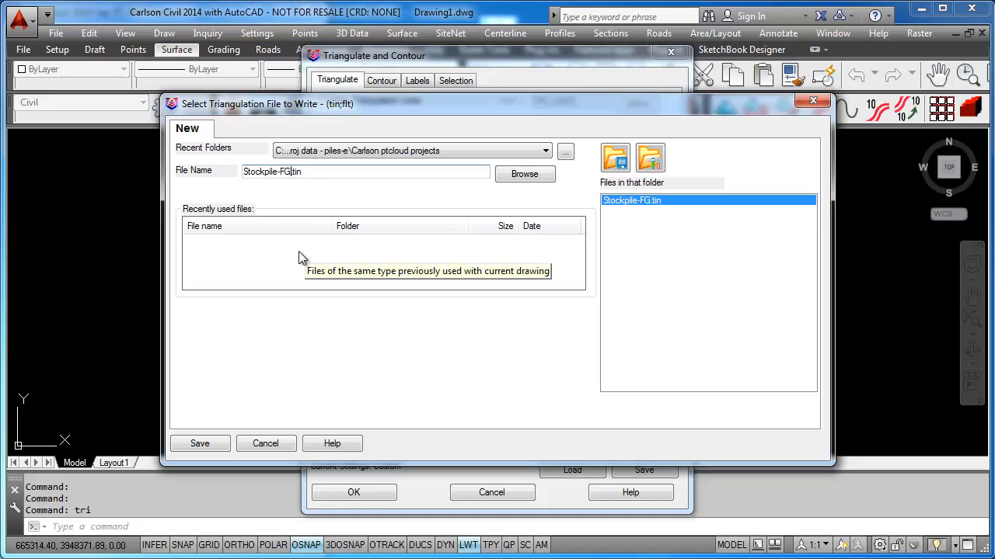
type("1)")
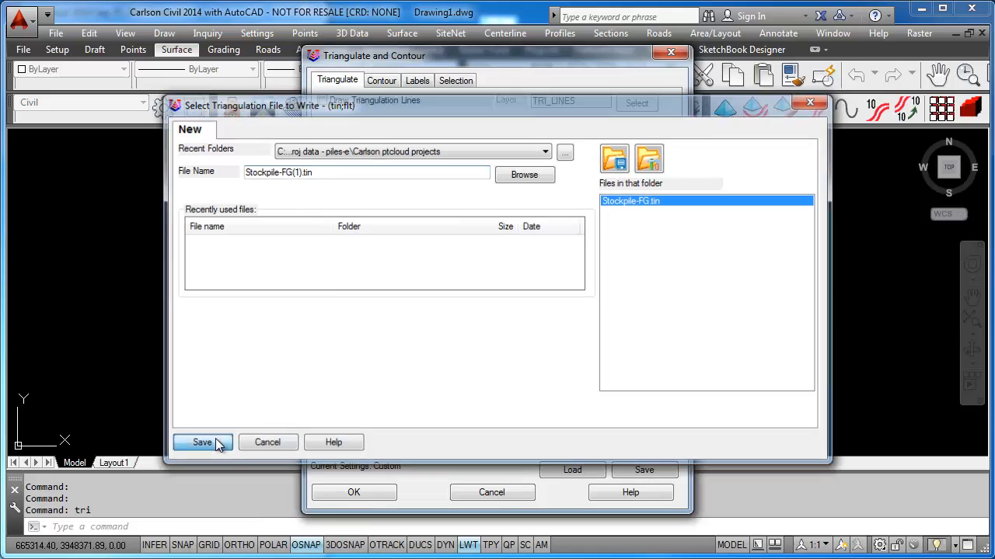
left_click(200, 444)
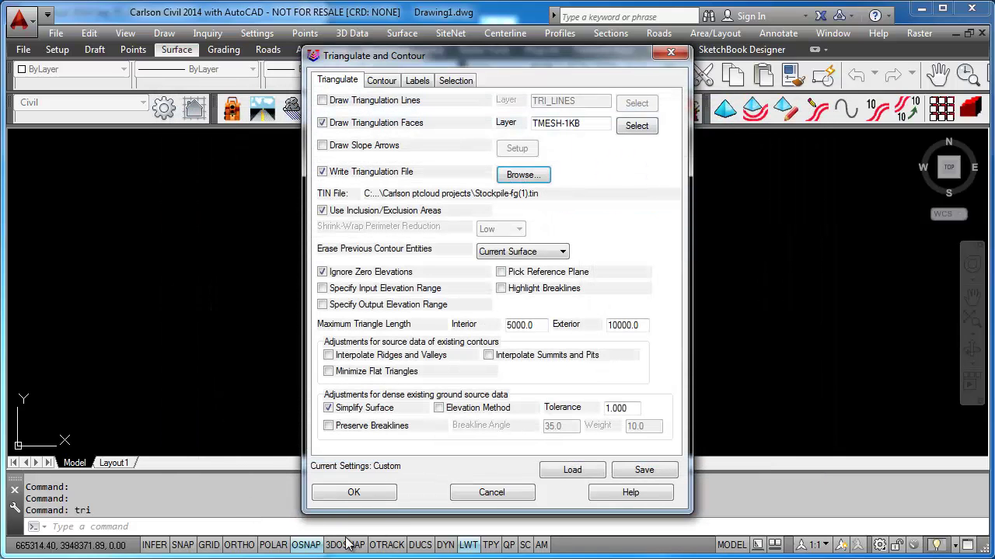
- Turn on the elevation method, review contour and label settings, and accept the dialog
left_click(439, 409)
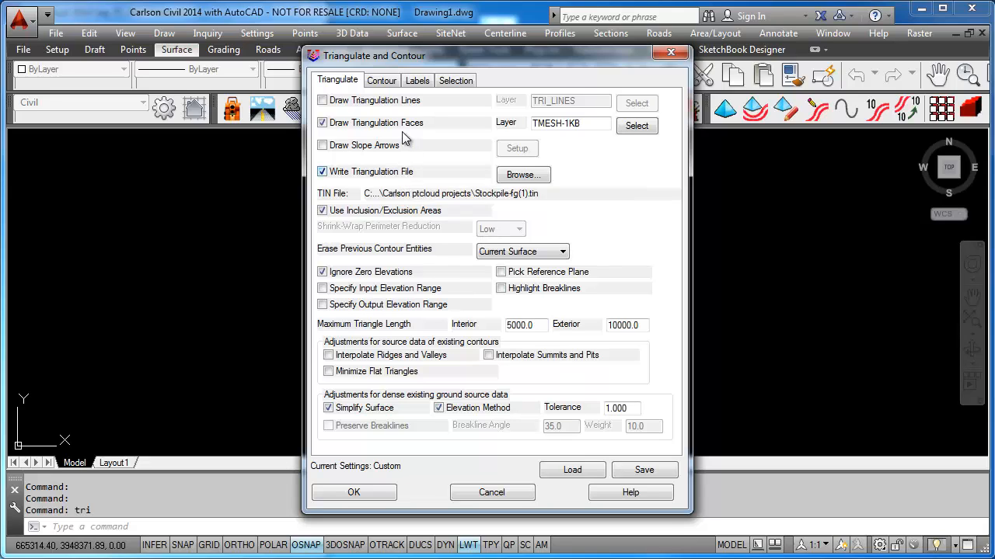
left_click(383, 82)
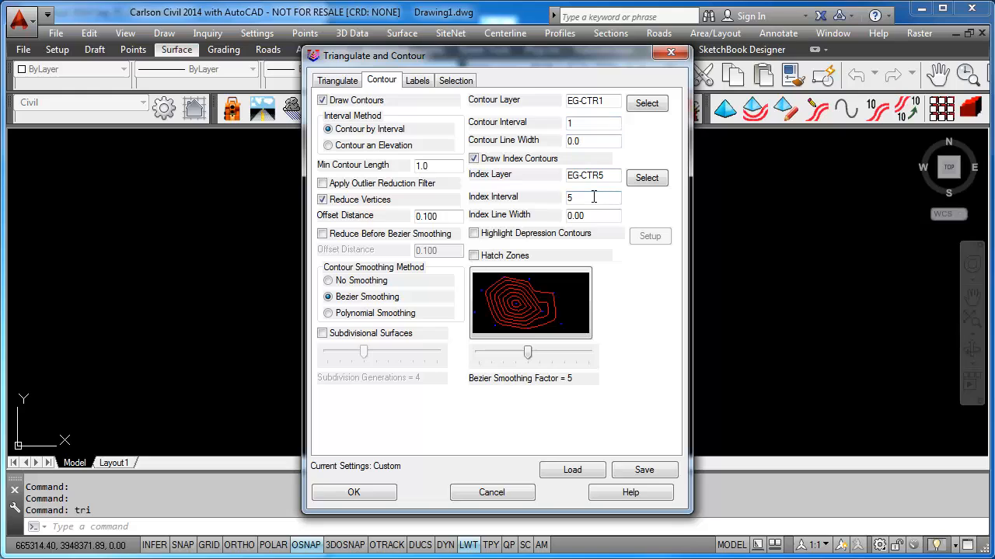
left_click(426, 82)
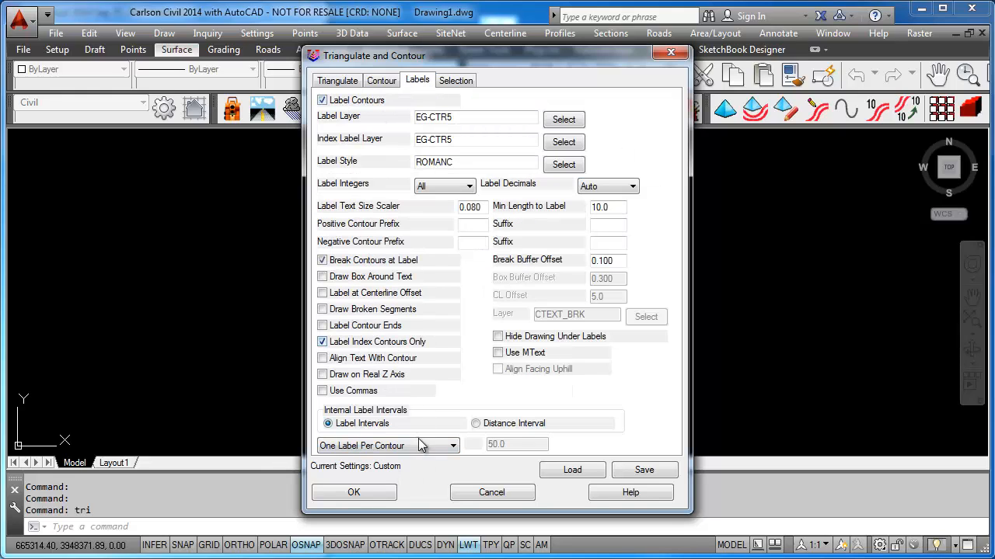
left_click(367, 500)
scroll(474, 420, "up", 5)
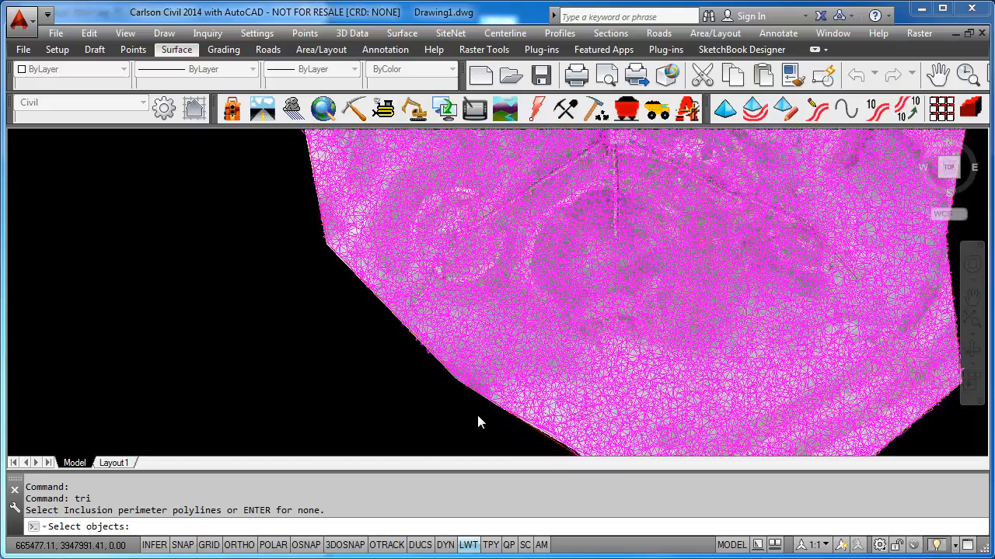
scroll(478, 407, "up", 4)
scroll(481, 403, "up", 3)
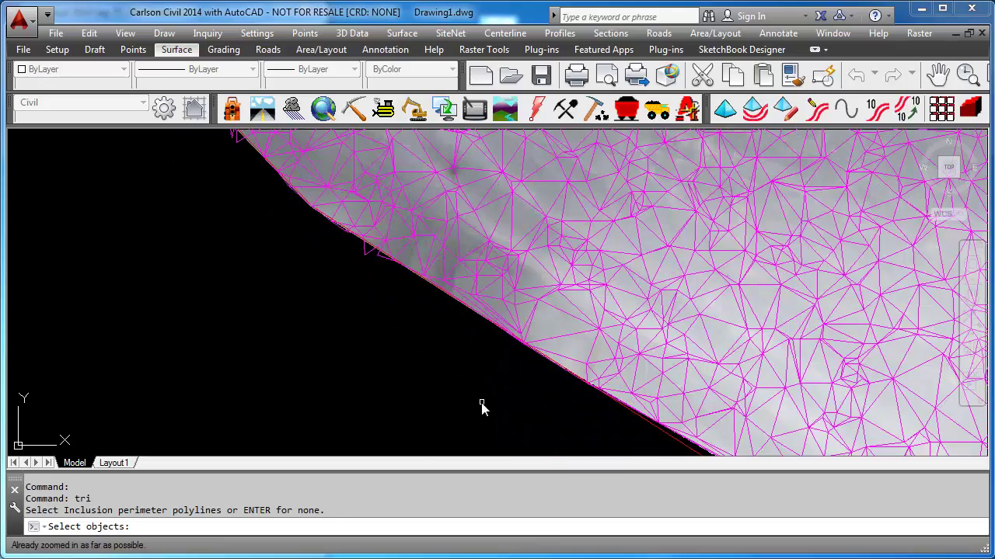
- Use the red perimeter as inclusion boundary with no exclusion perimeters
left_click(676, 449)
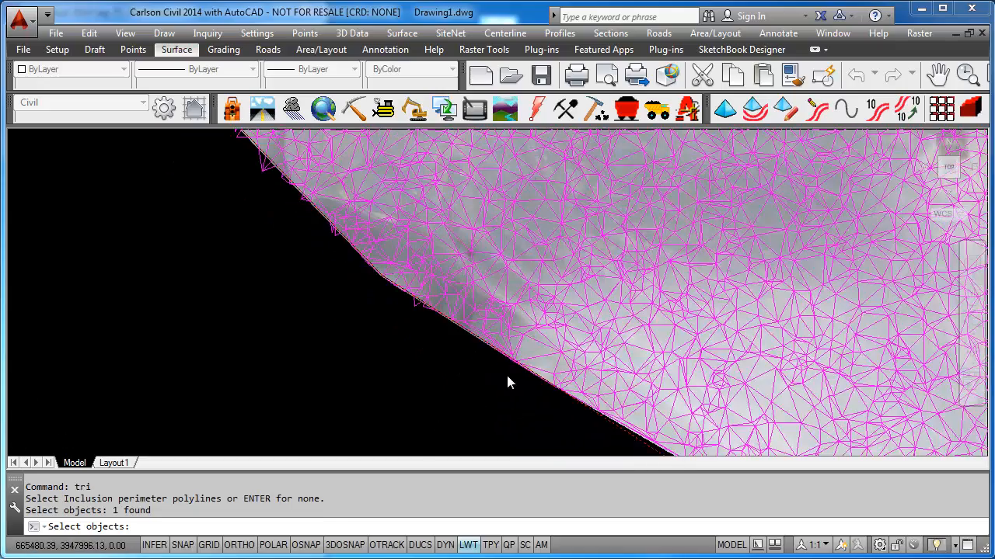
scroll(506, 379, "down", 3)
scroll(505, 373, "down", 3)
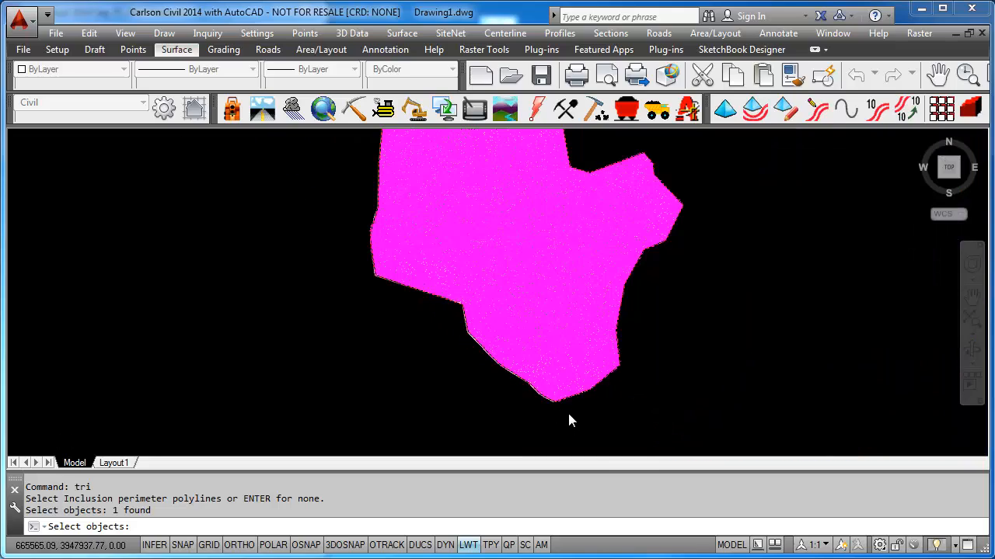
scroll(575, 417, "down", 2)
key("Return")
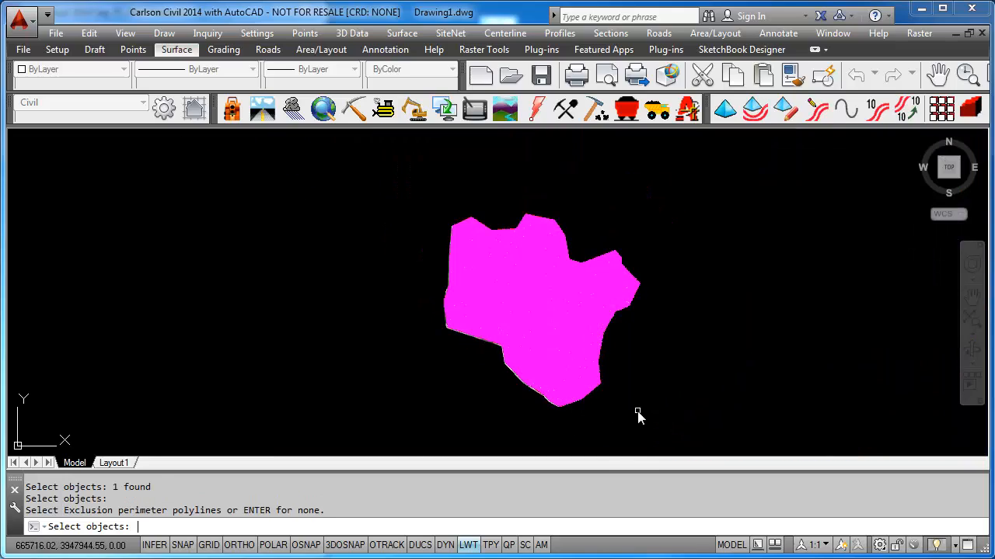
key("Return")
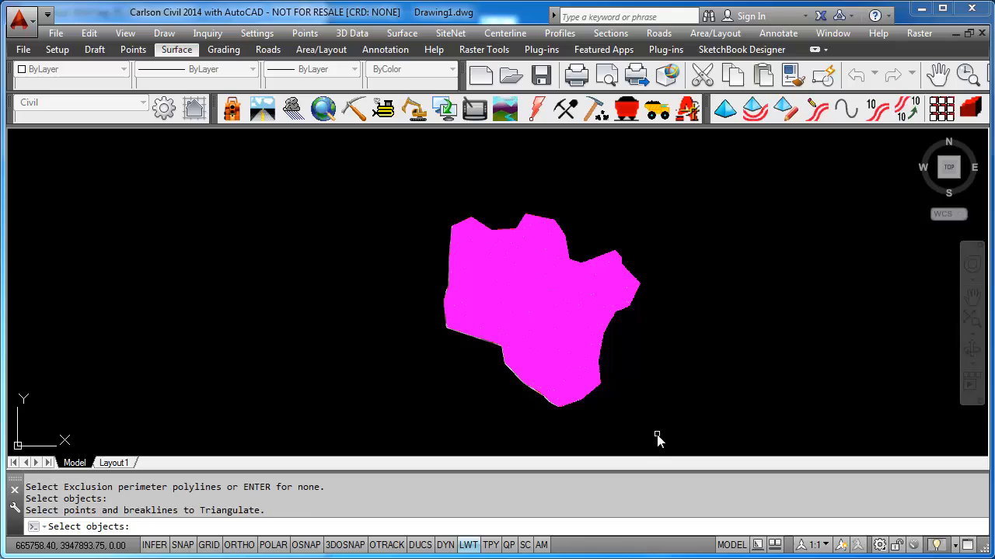
- Window-select all stockpile points, run the triangulation and contouring, and exit the Data Problem Log
left_click(674, 435)
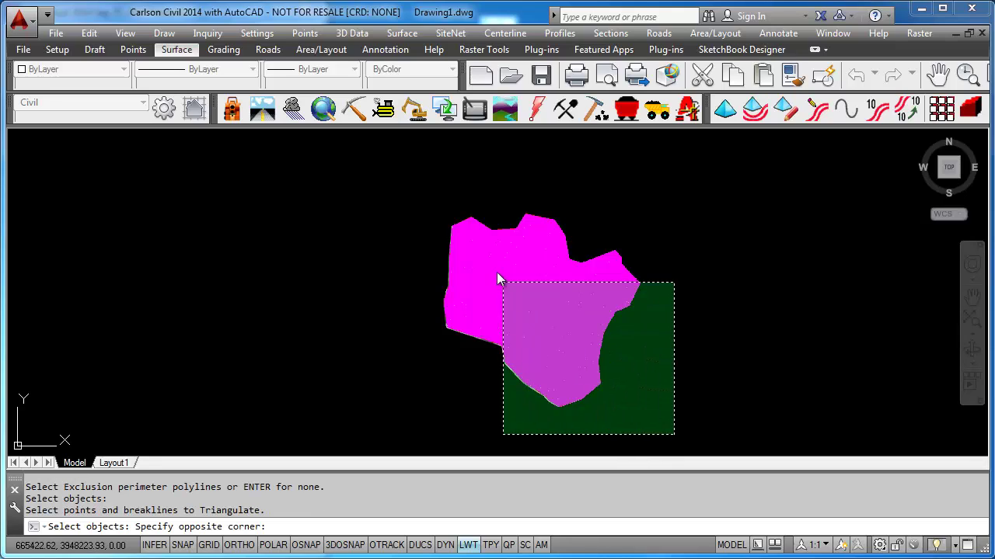
left_click(415, 195)
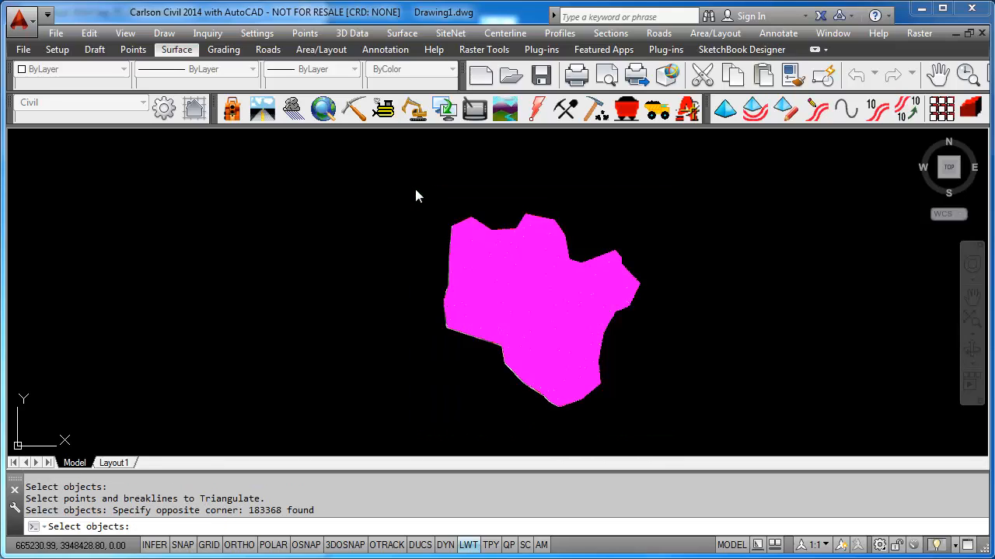
key("Return")
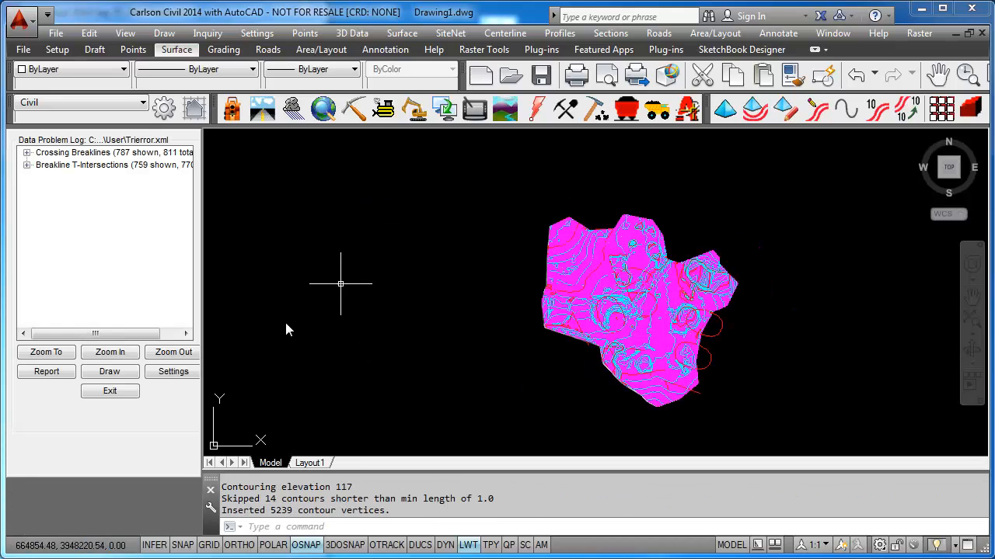
left_click(109, 391)
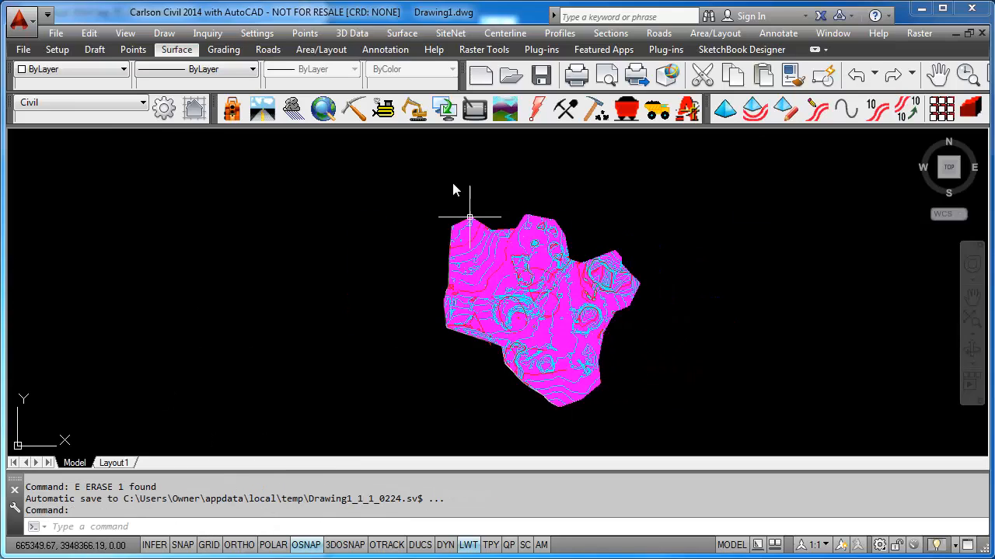
type("ZP")
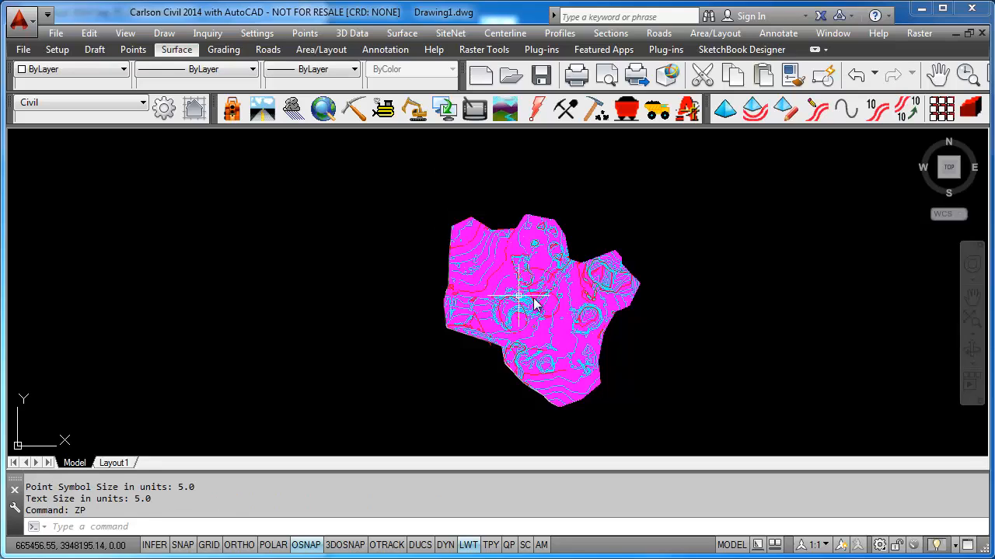
scroll(565, 310, "up", 3)
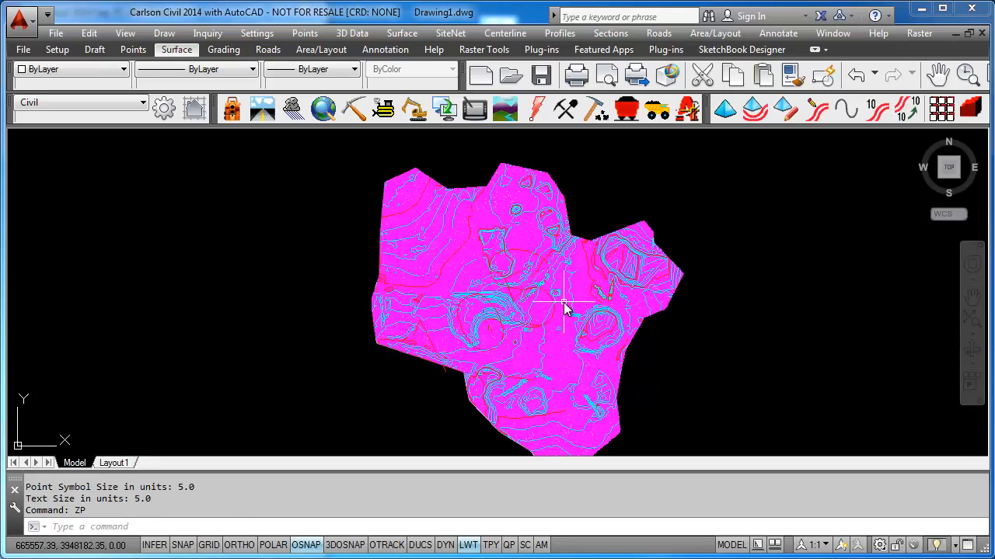
scroll(560, 300, "up", 2)
scroll(557, 300, "up", 3)
scroll(548, 294, "up", 2)
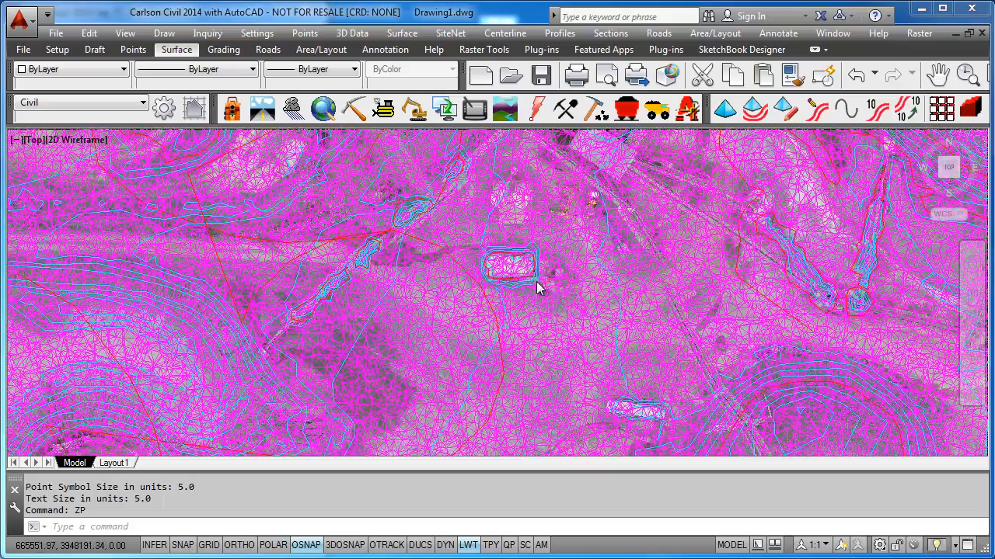
scroll(538, 283, "up", 2)
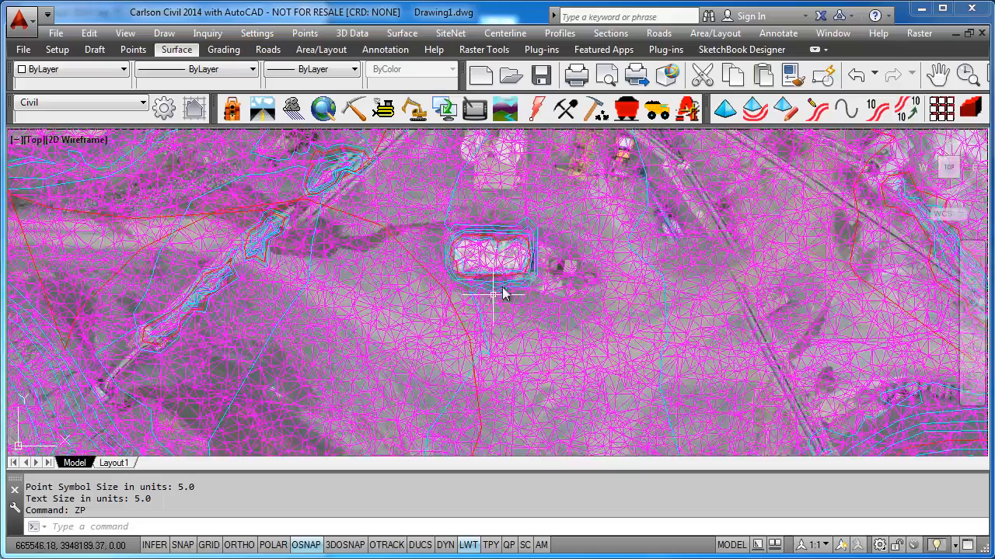
middle_click_drag(536, 306, 522, 337)
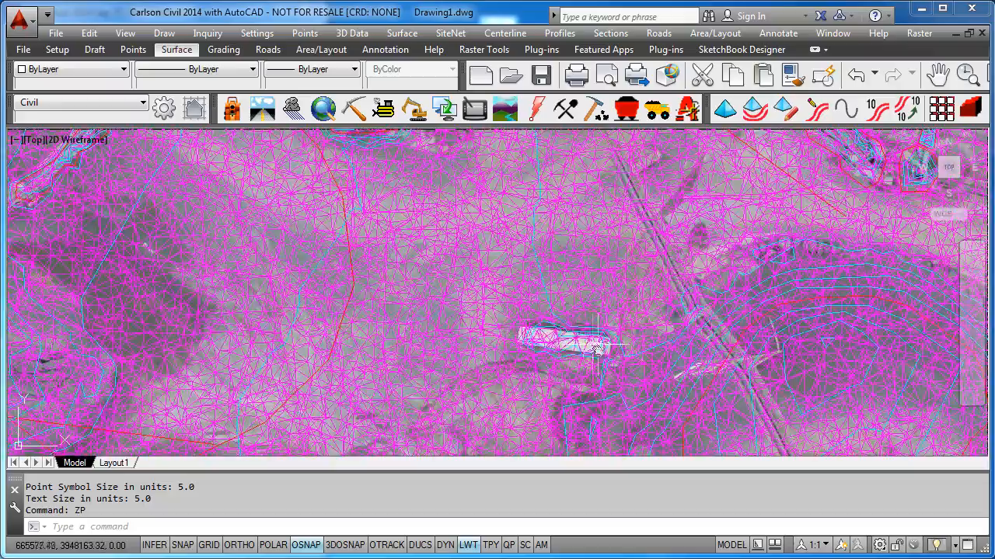
mouse_move(754, 338)
middle_mouse_down()
mouse_move(553, 371)
mouse_move(637, 335)
middle_mouse_up()
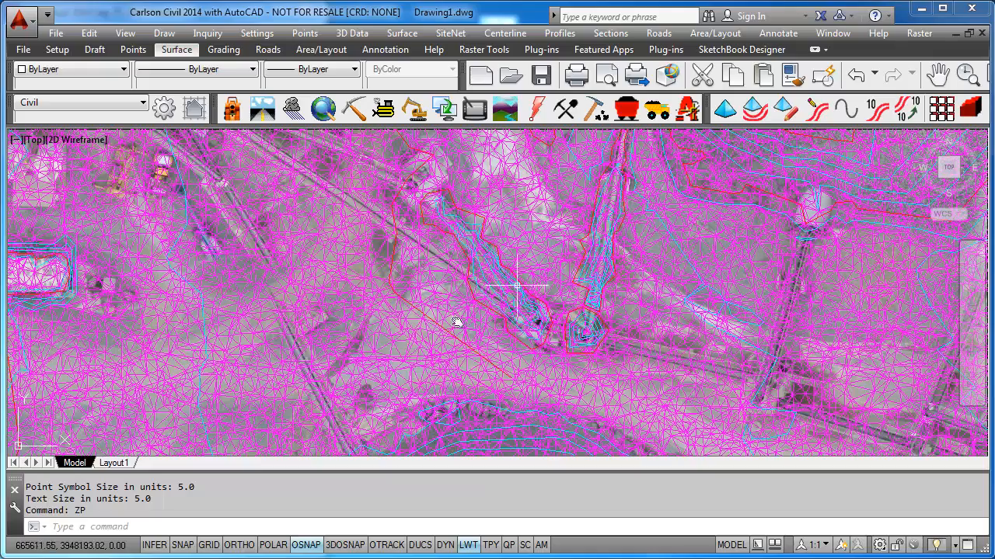
scroll(420, 348, "down", 3)
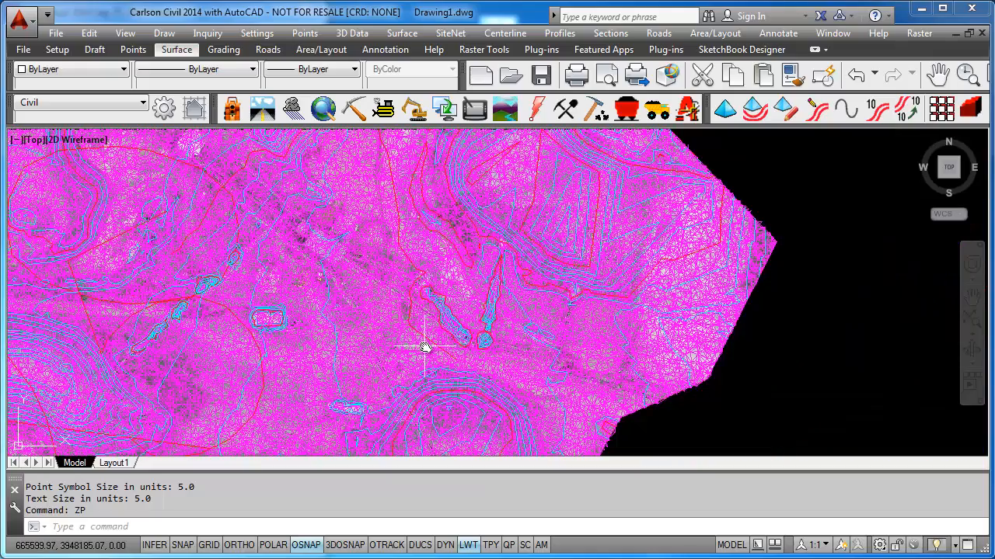
type("ldel")
- Erase all mesh faces on layer TMESH-1KB with LDEL by picking a face on screen
key("Return")
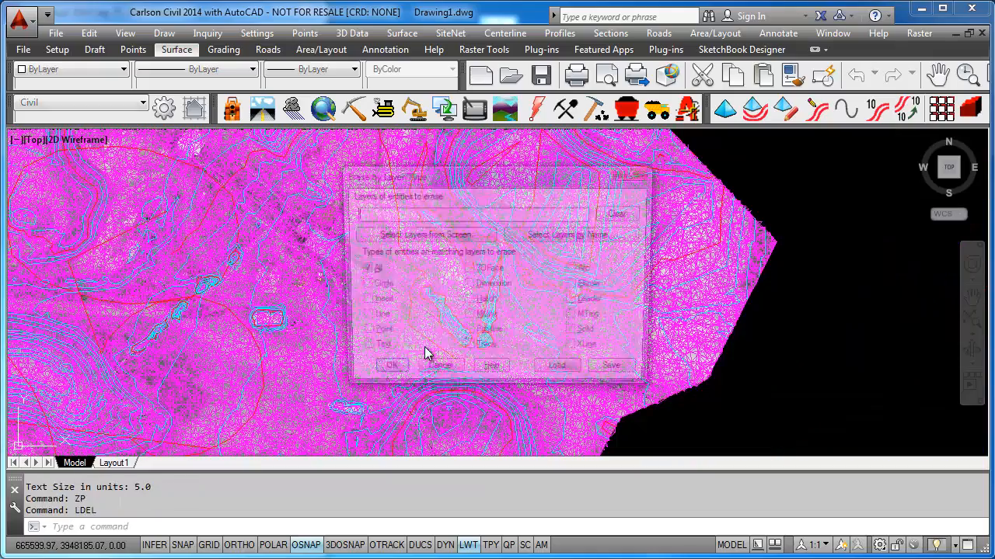
left_click(422, 234)
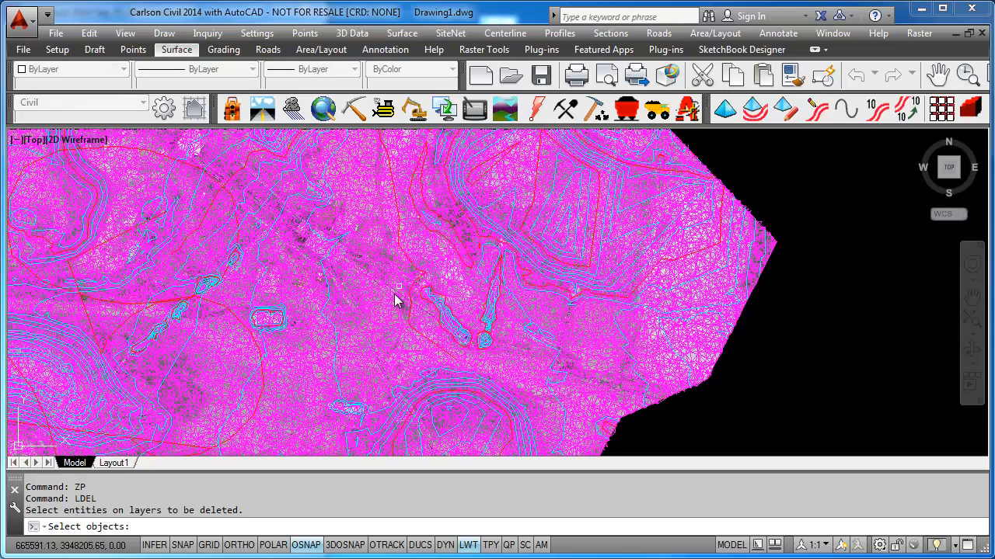
left_click(381, 310)
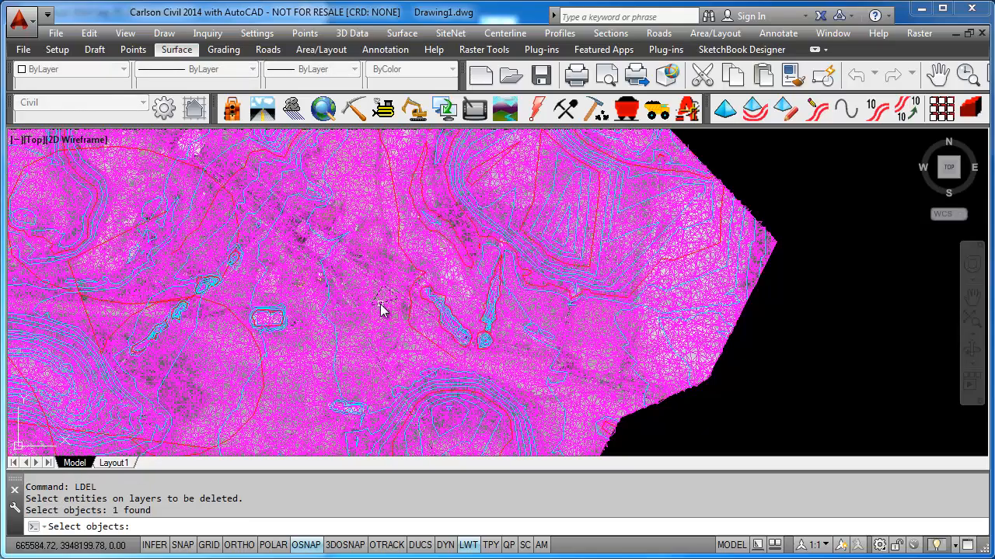
key("Return")
left_click(382, 374)
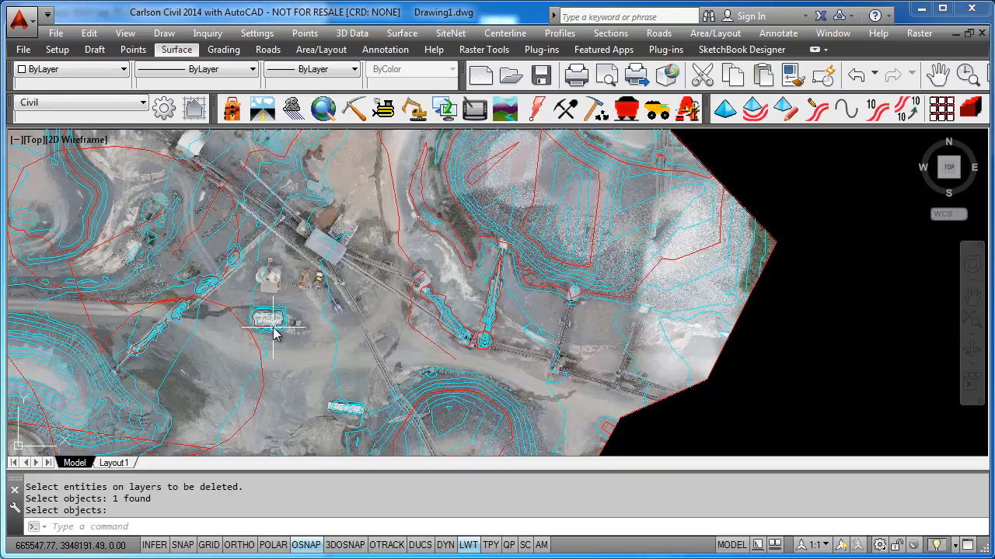
key("Return")
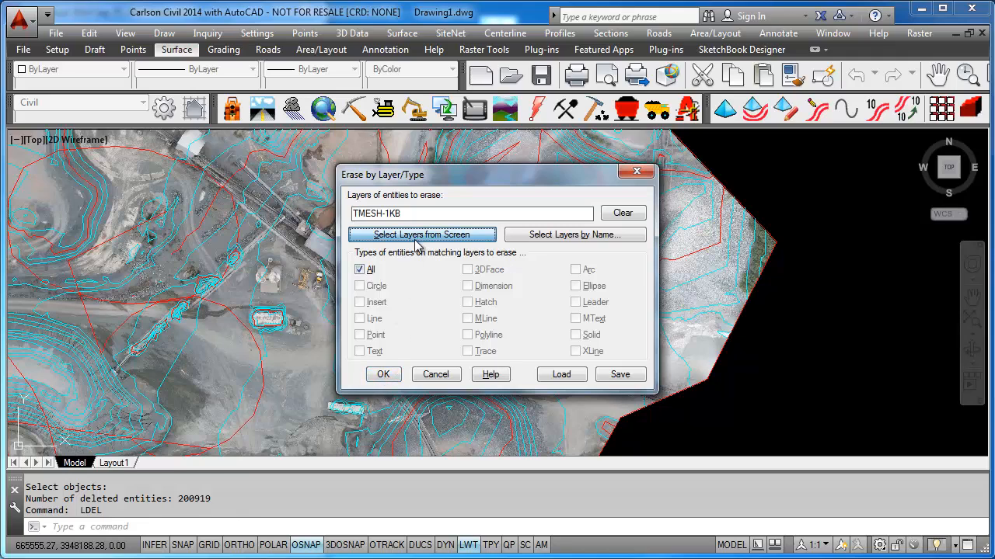
- Erase the unwanted contour layers by crossing-window over the patch near the plant, then bring the whole site into view
left_click(417, 234)
left_click(299, 348)
left_click(271, 318)
key("Return")
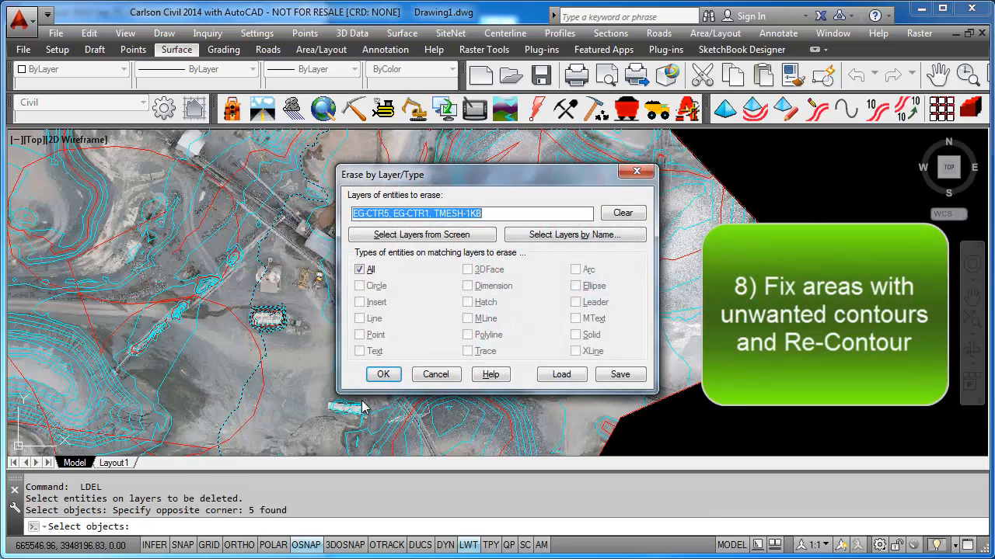
left_click(385, 375)
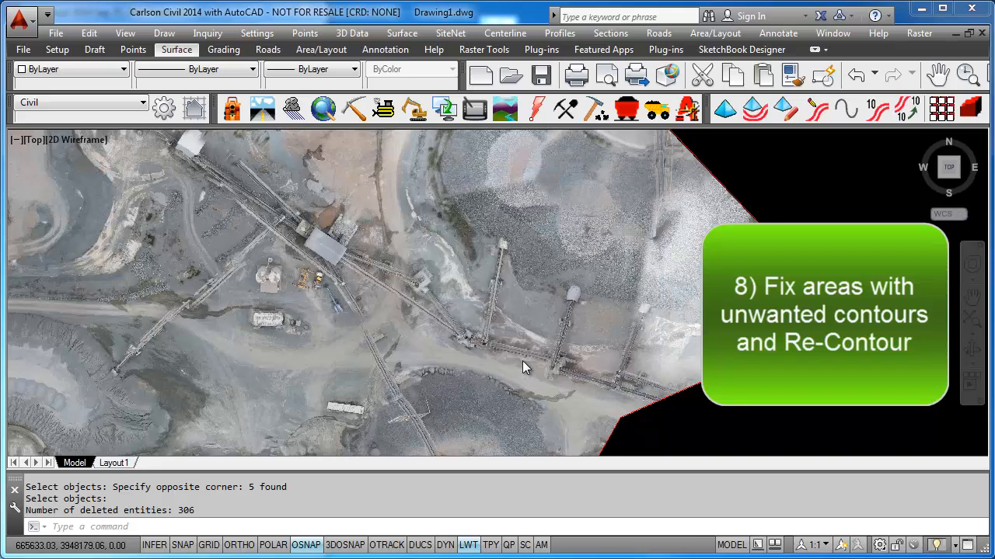
scroll(522, 360, "down", 2)
scroll(524, 357, "down", 2)
scroll(458, 388, "down", 2)
middle_click_drag(457, 388, 462, 323)
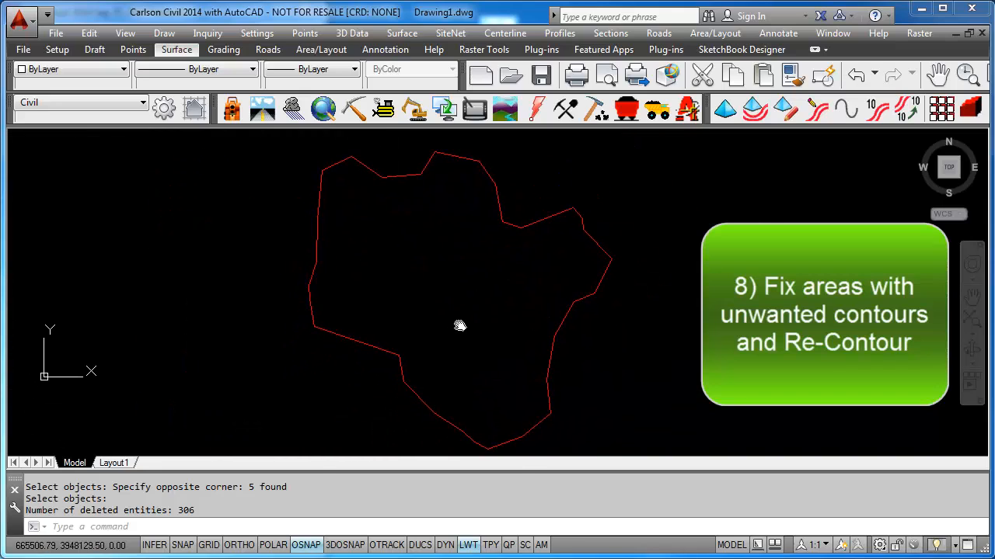
- Import Exclusion Polylines - PILE.pln in Carlson format onto the clipped image
left_click(58, 34)
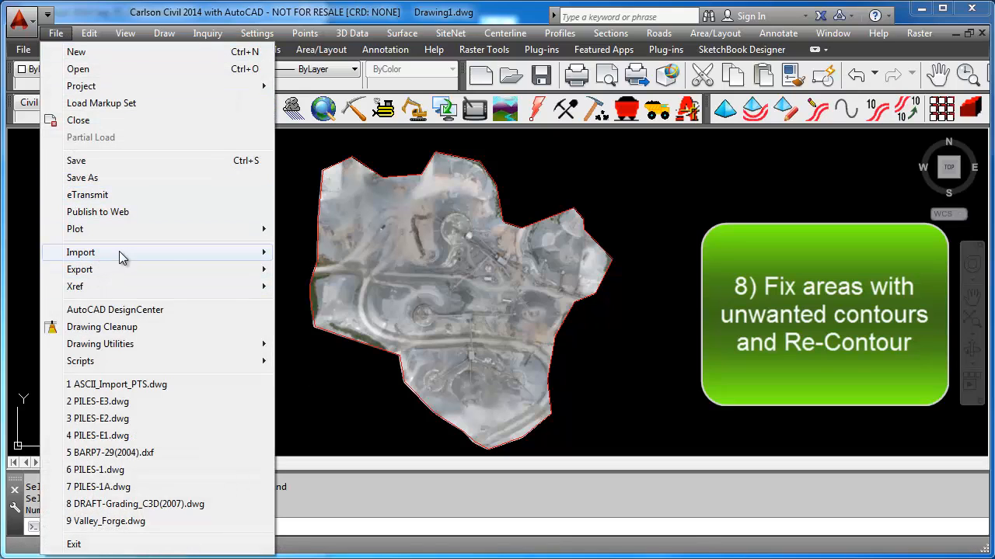
mouse_move(80, 253)
left_click(321, 303)
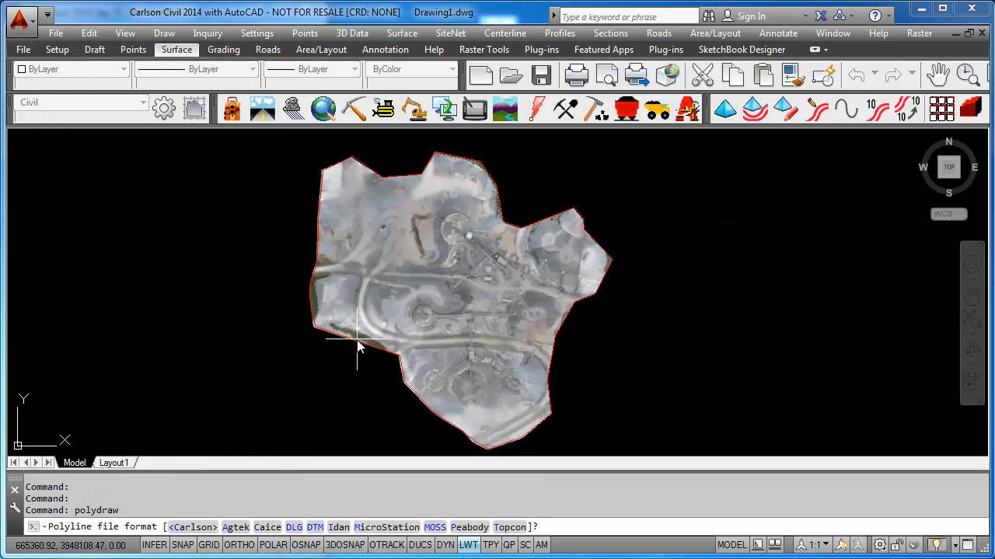
key("Return")
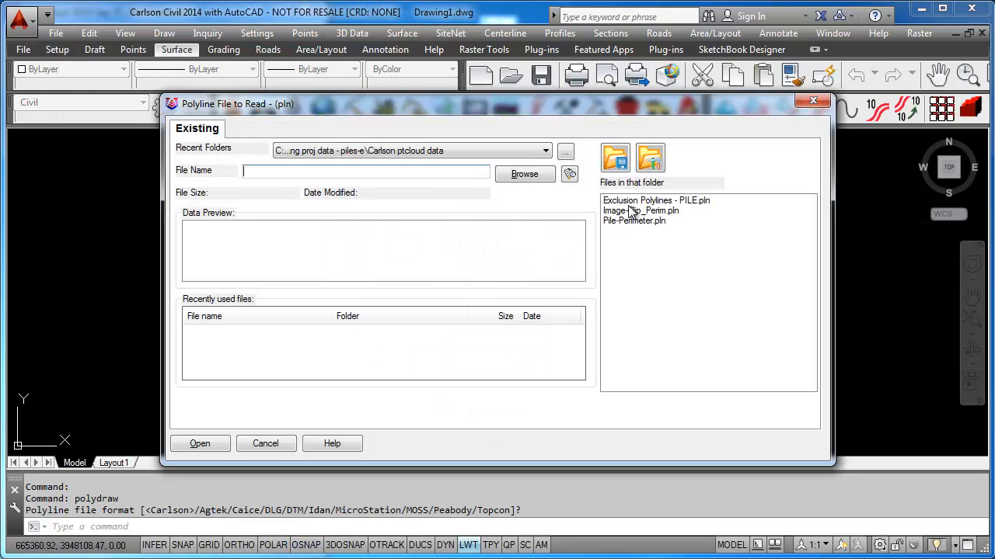
double_click(631, 201)
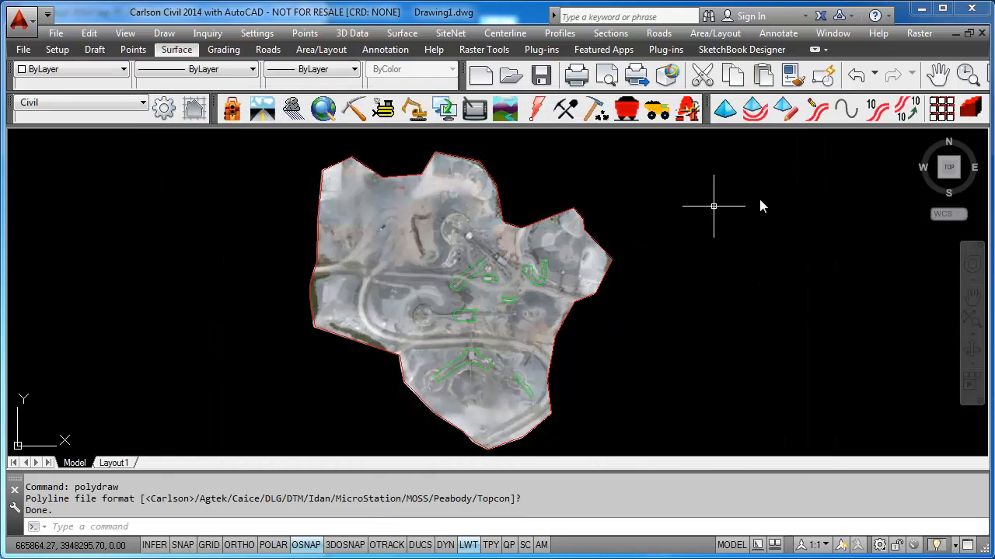
- Review the triangulate-and-contour-from-TIN settings and accept them
left_click(762, 112)
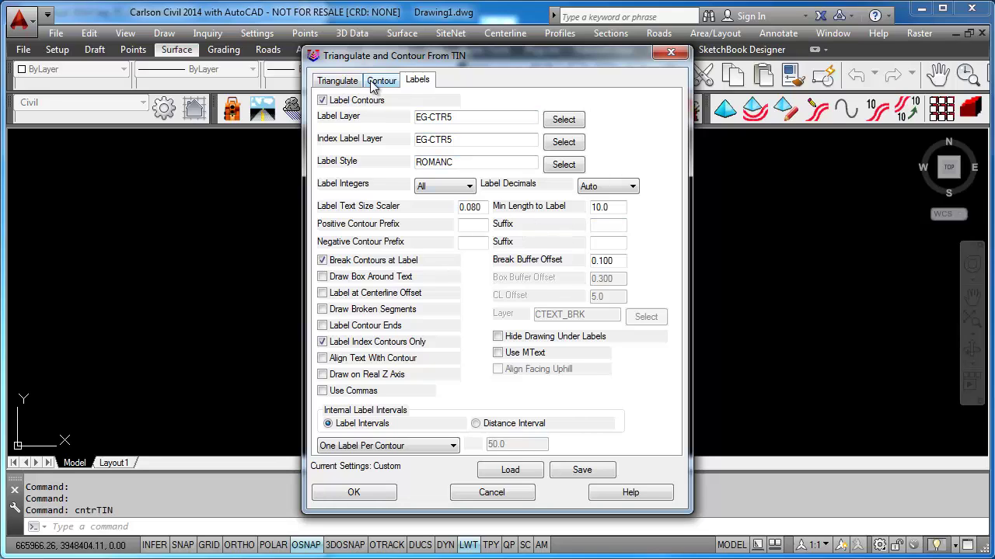
left_click(380, 84)
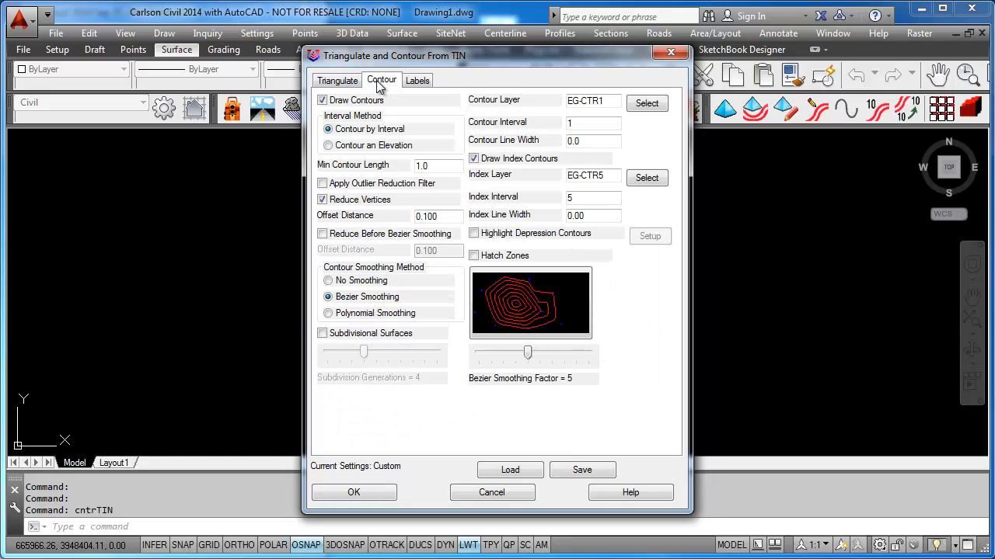
left_click(337, 81)
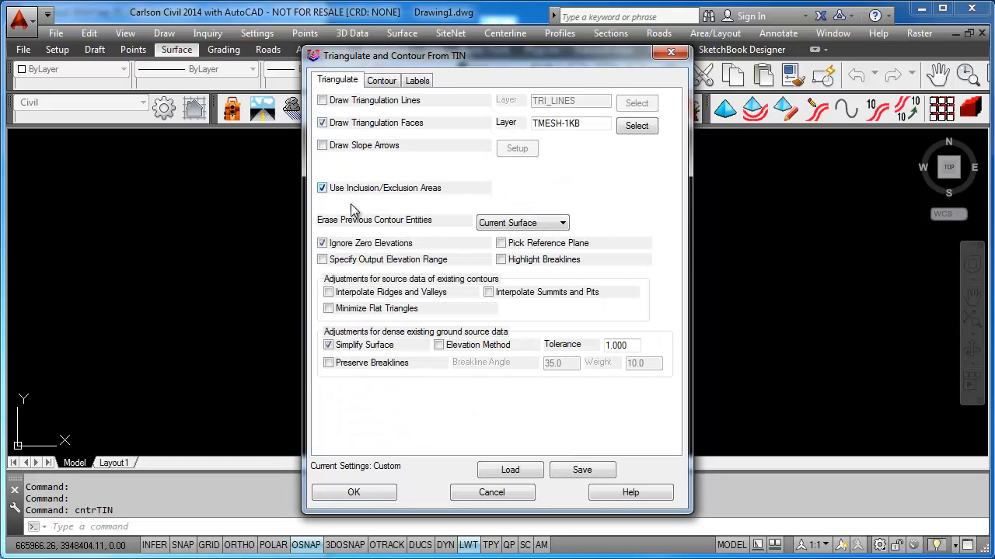
left_click(354, 494)
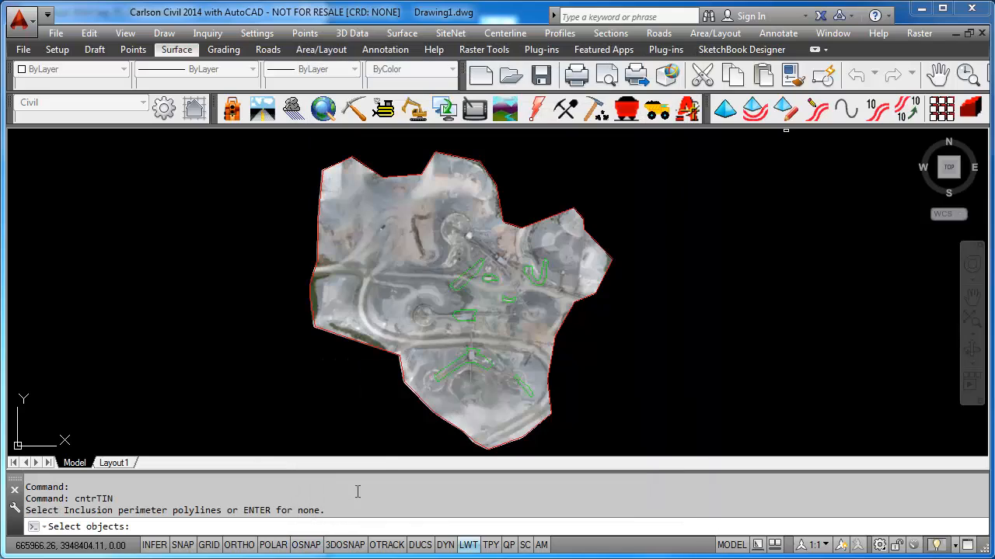
- Pick the site perimeter as inclusion and window the seven stockpile polylines as exclusions
left_click(405, 388)
key("Return")
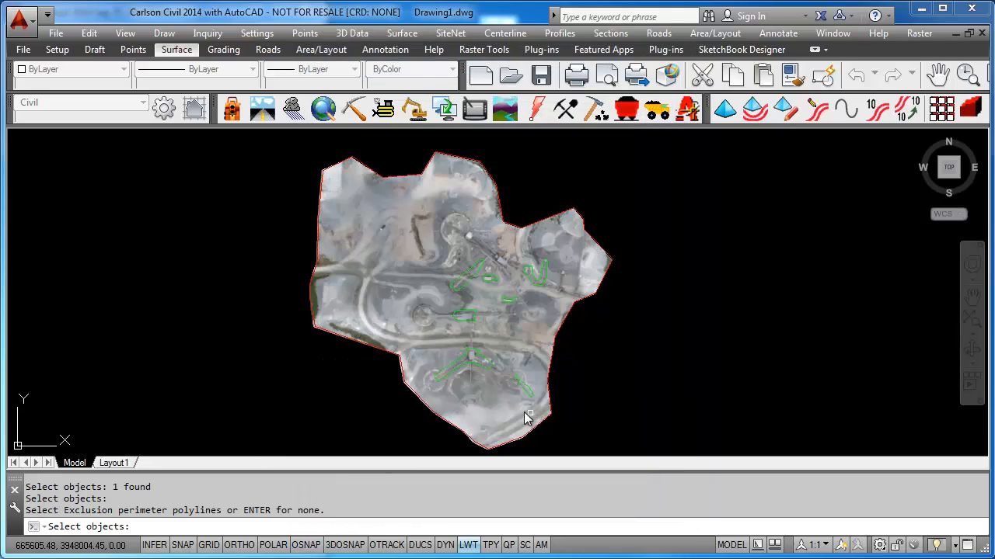
left_click(524, 411)
left_click(467, 258)
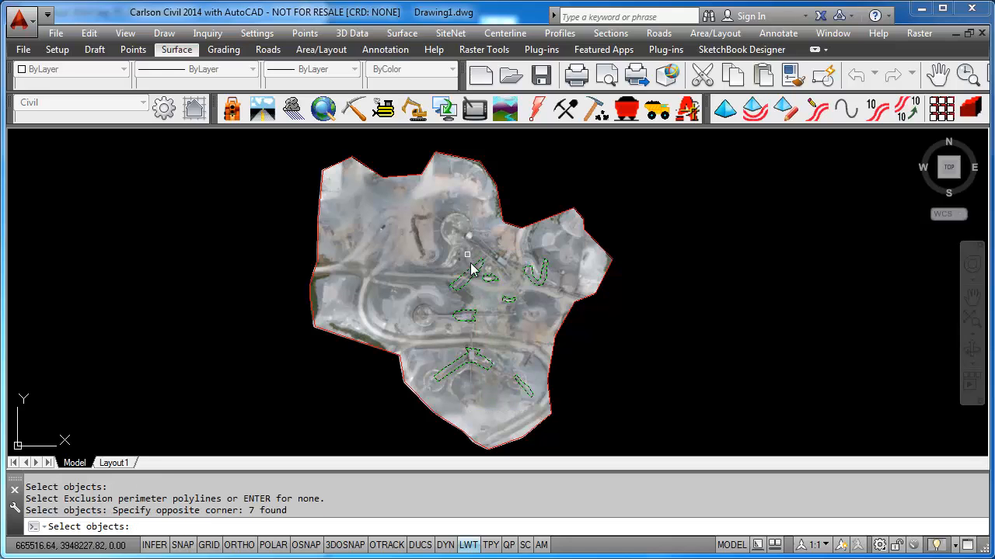
key("Return")
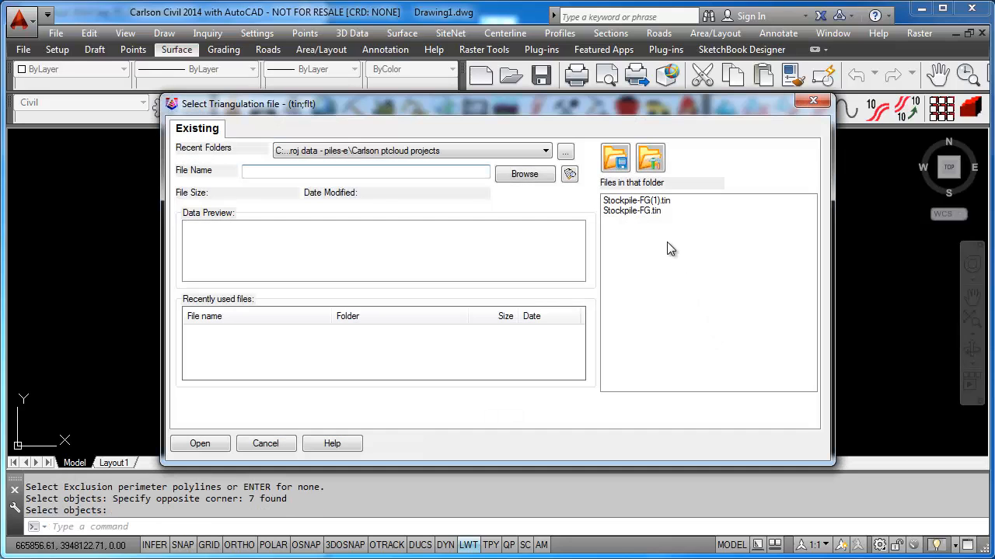
- Build contours and mesh from Stockpile-FG(1).tin, then start another triangulation run
left_click(656, 200)
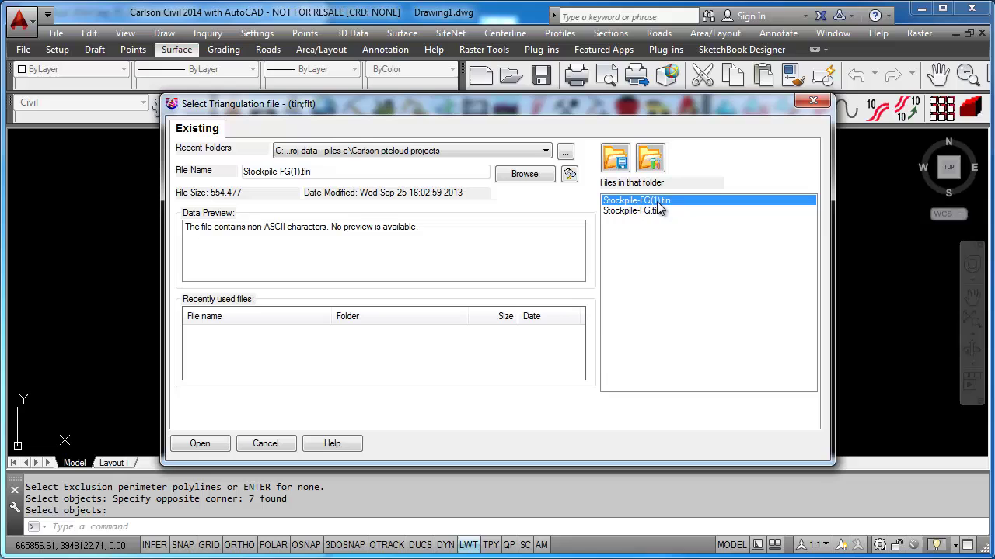
left_click(200, 443)
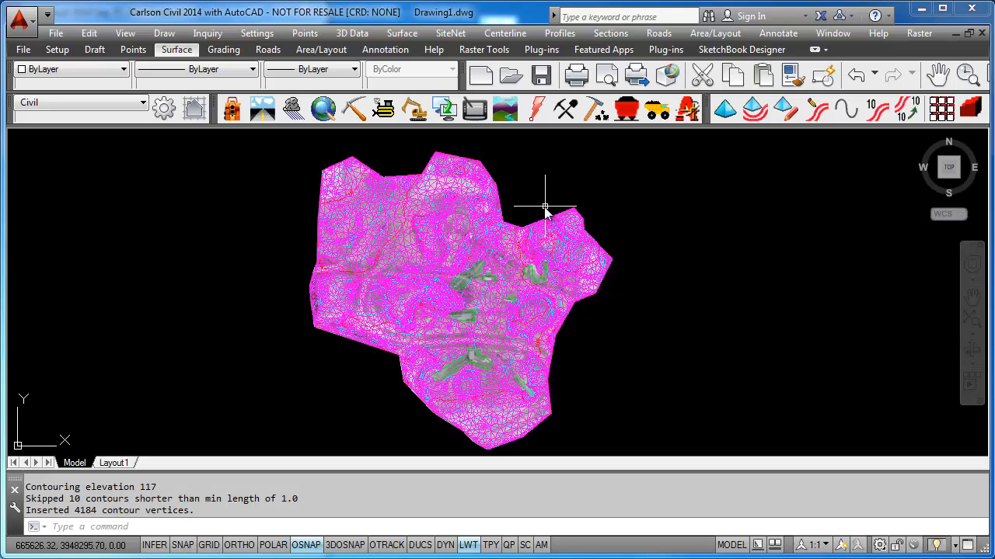
left_click(723, 114)
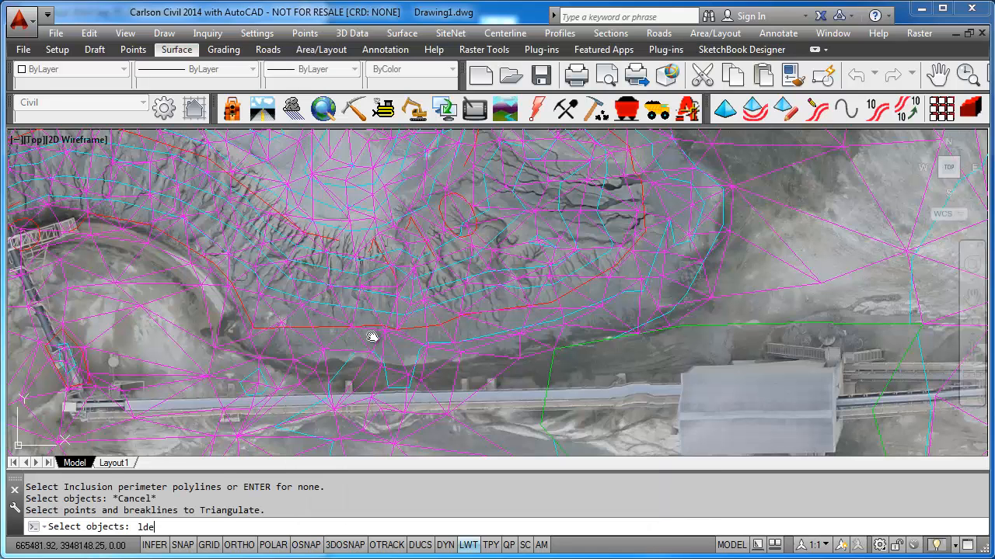
key("Escape")
key("Escape")
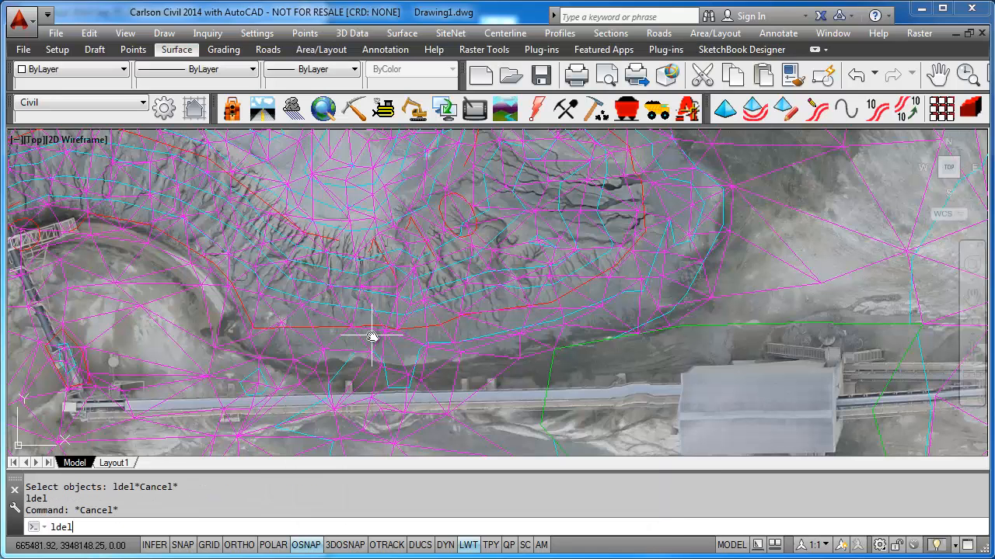
key("Return")
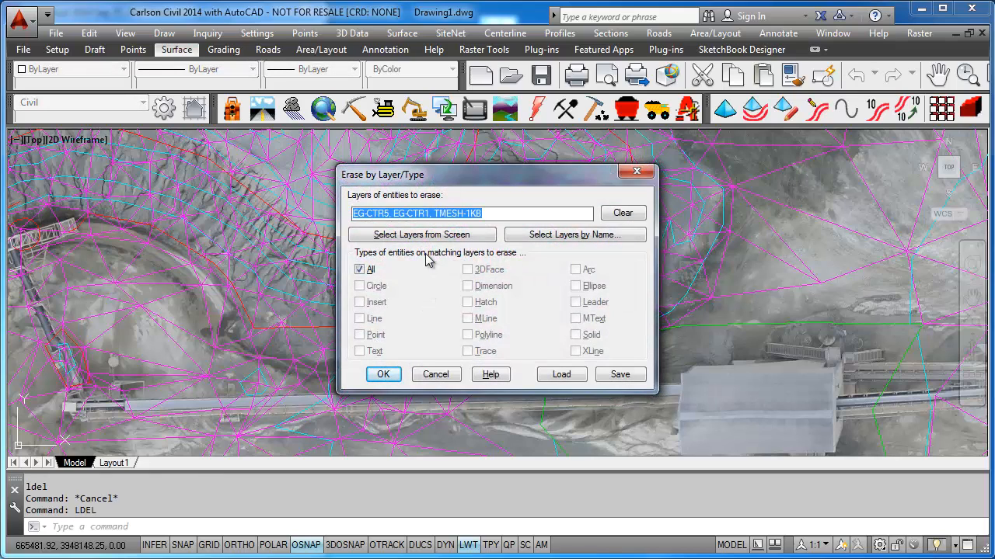
left_click(487, 214)
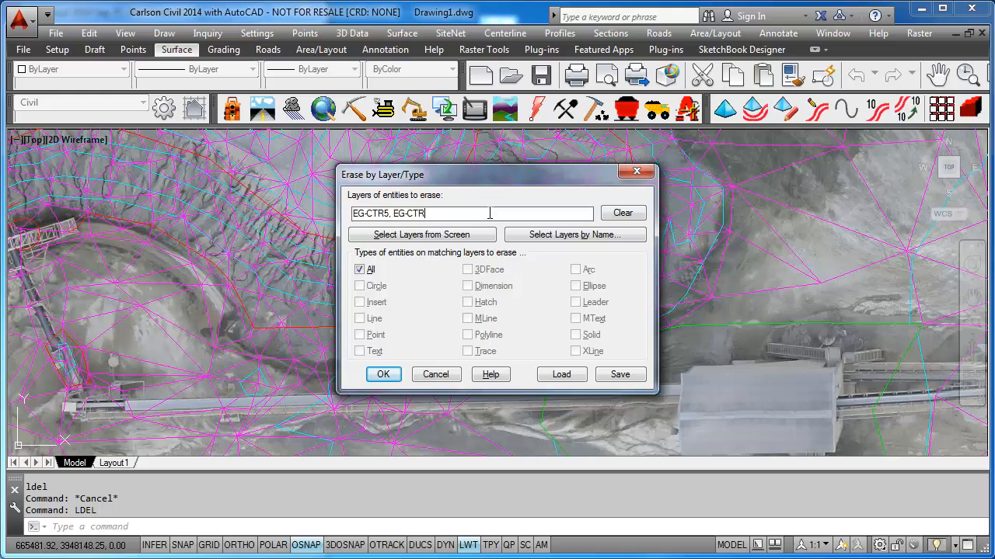
left_click(488, 235)
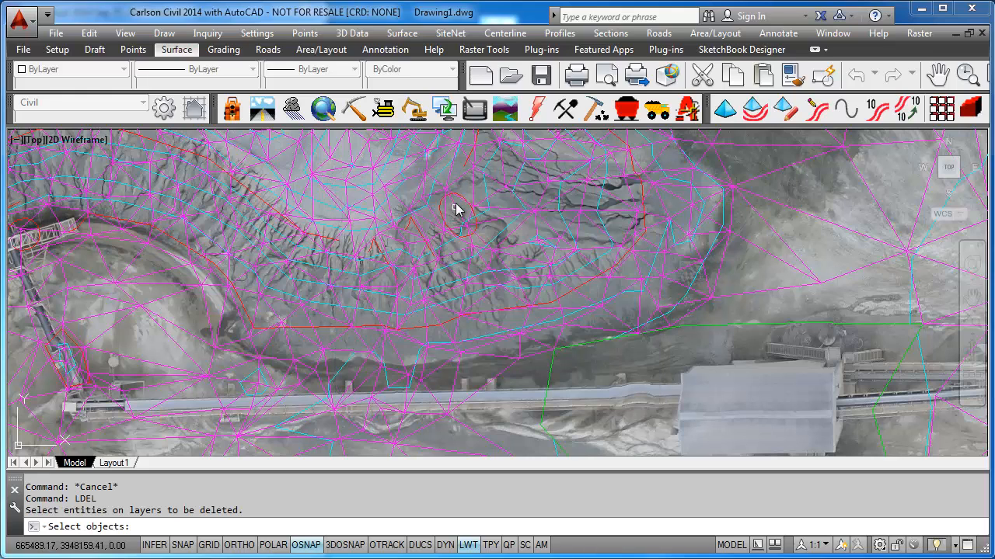
left_click(440, 212)
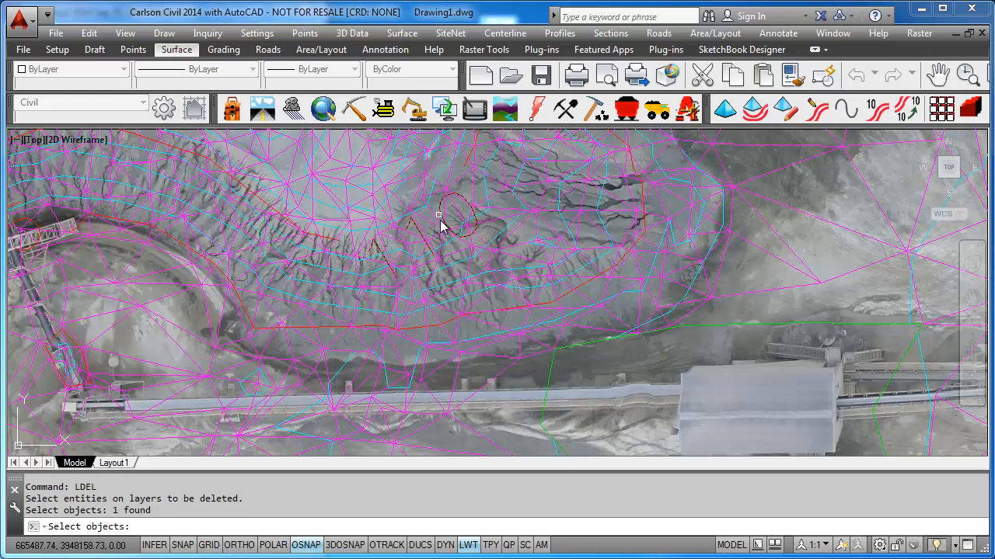
key("Return")
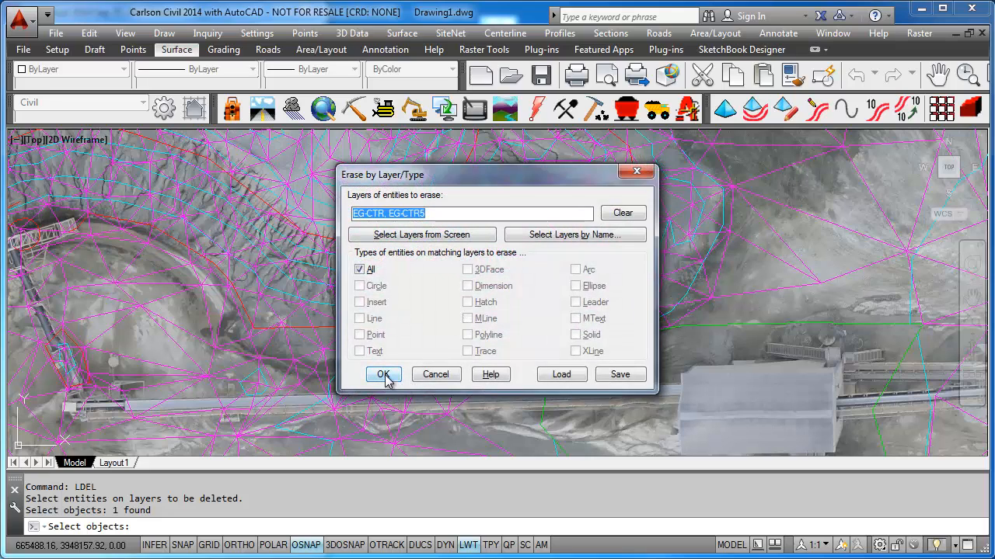
left_click(381, 374)
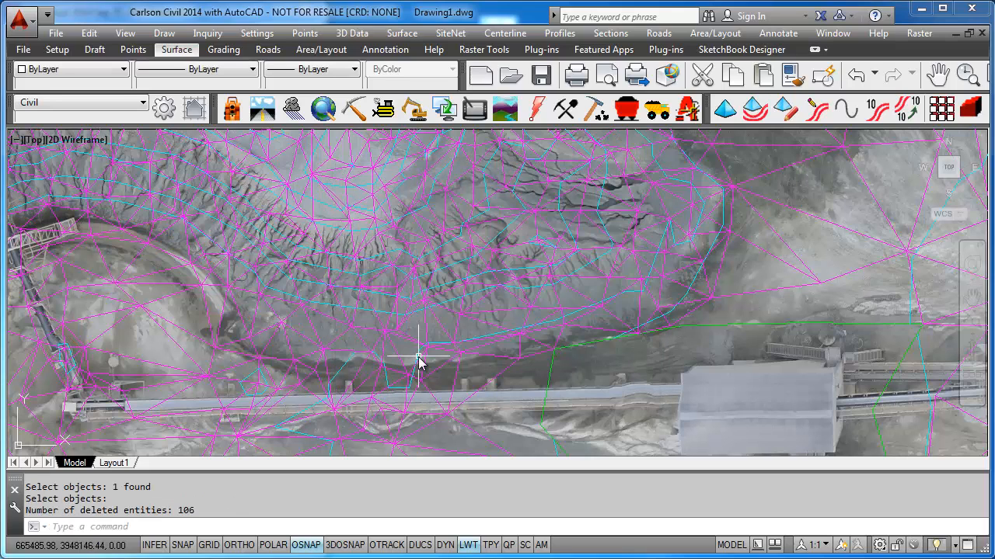
key("Escape")
key("Return")
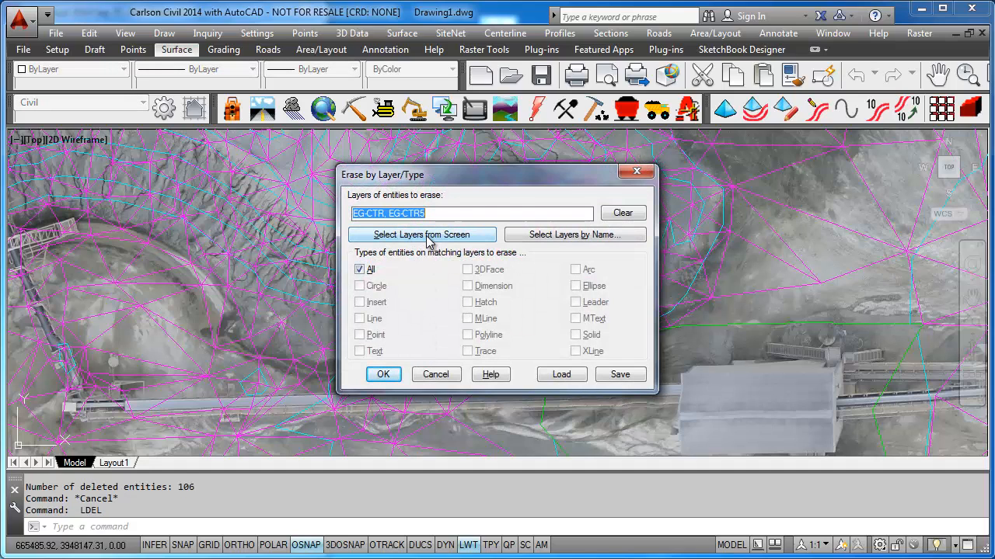
left_click(428, 236)
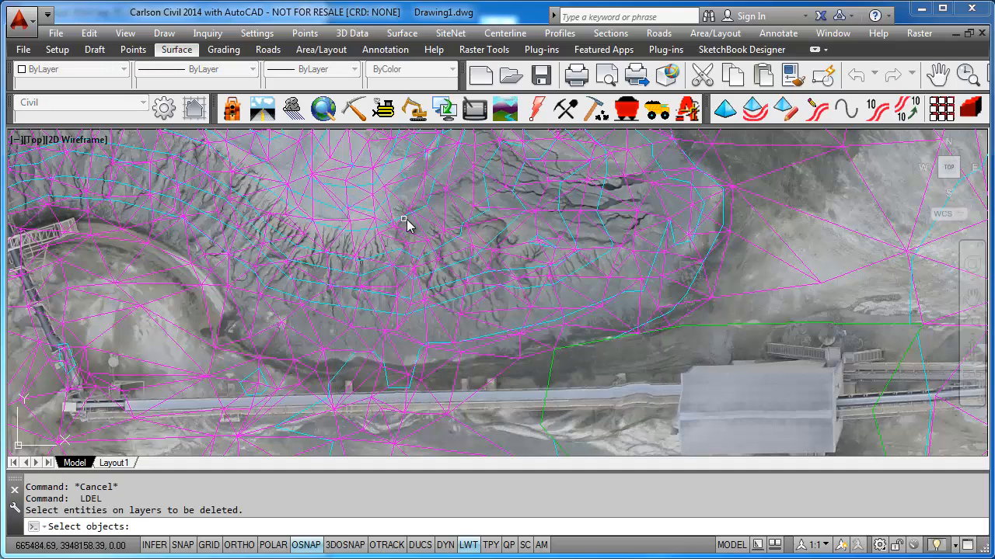
left_click(425, 216)
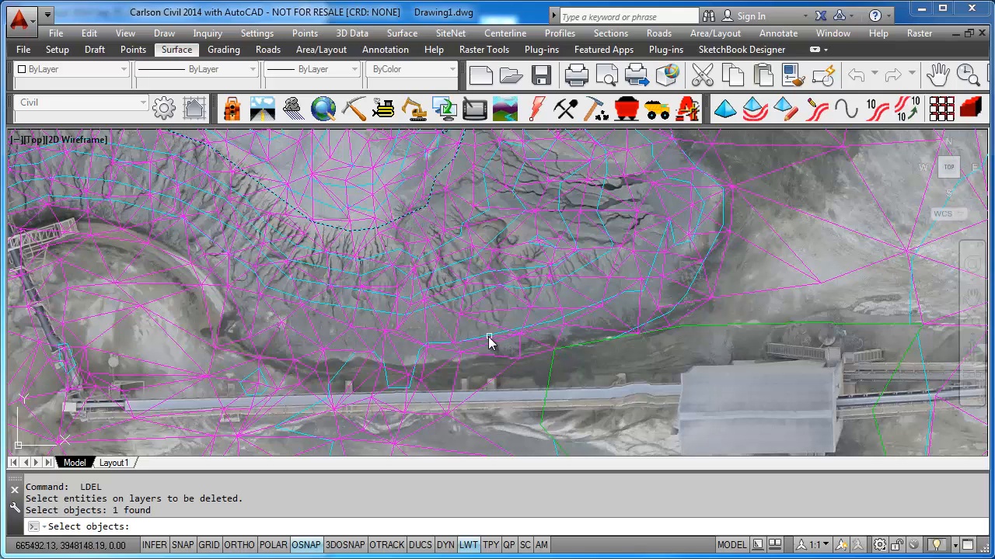
key("Return")
left_click(384, 376)
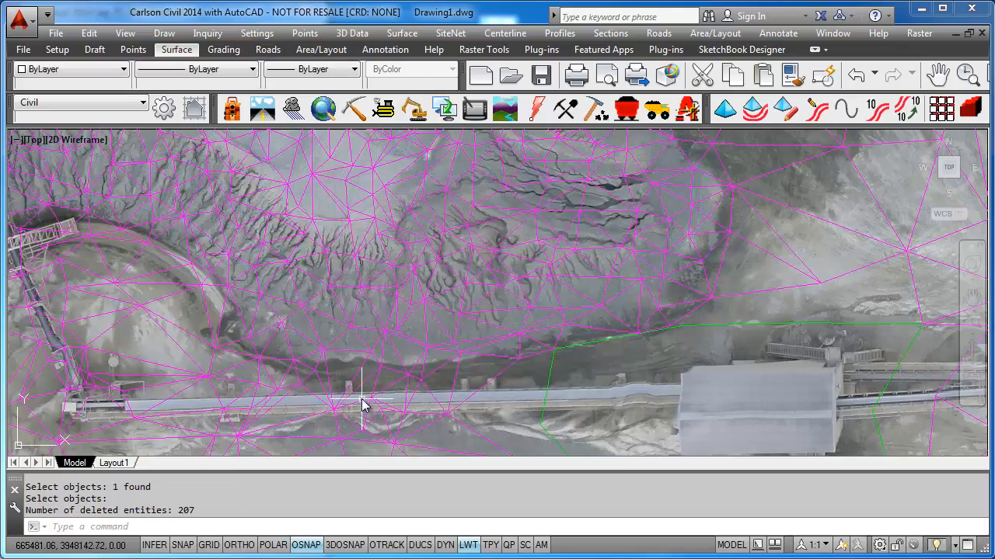
scroll(362, 399, "down", 3)
scroll(371, 390, "down", 2)
scroll(378, 388, "down", 2)
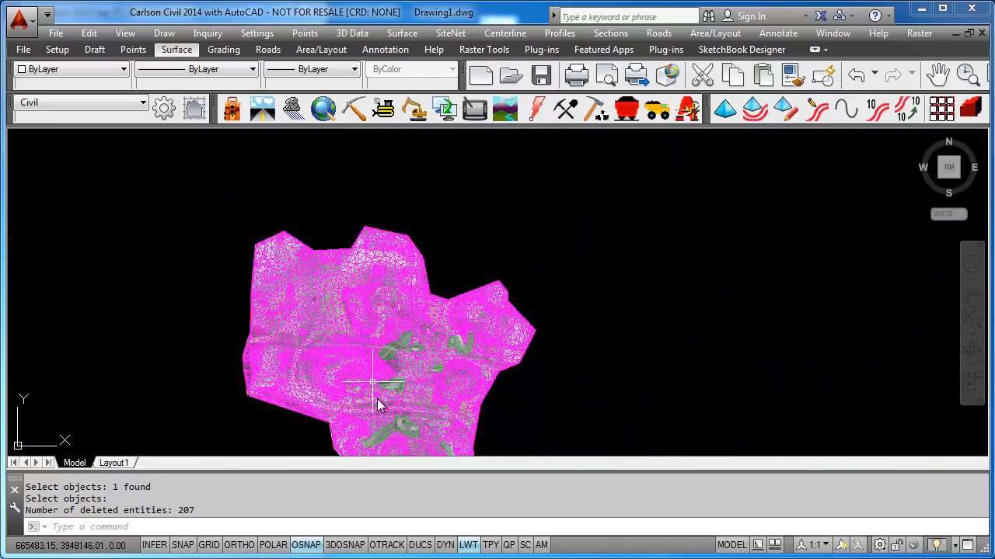
middle_click_drag(381, 420, 388, 346)
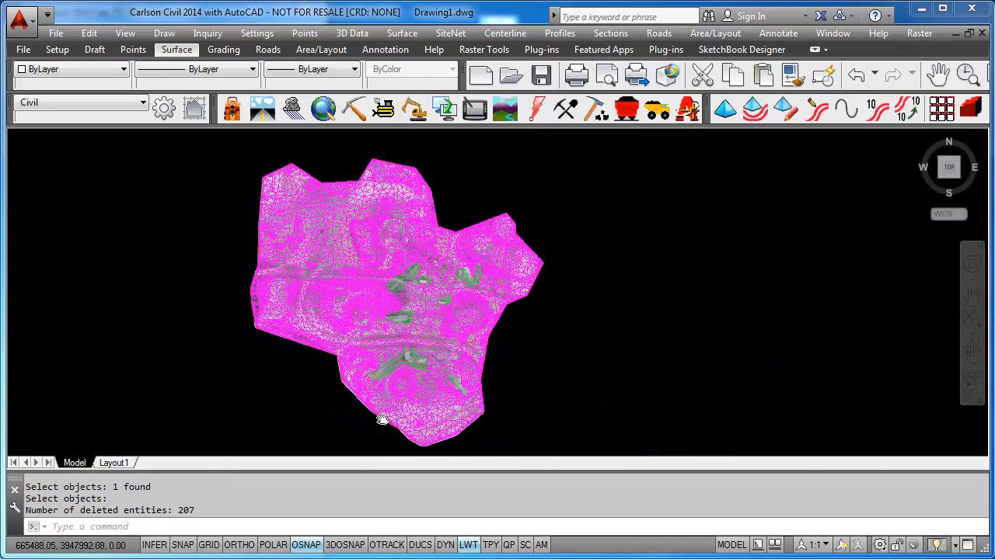
scroll(380, 415, "up", 3)
scroll(381, 425, "up", 2)
scroll(392, 373, "up", 2)
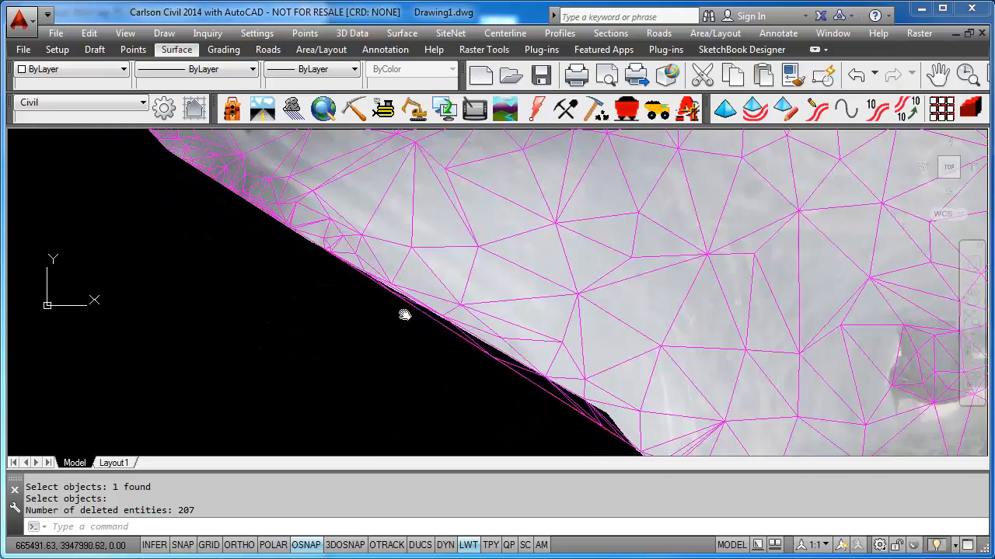
scroll(419, 342, "up", 2)
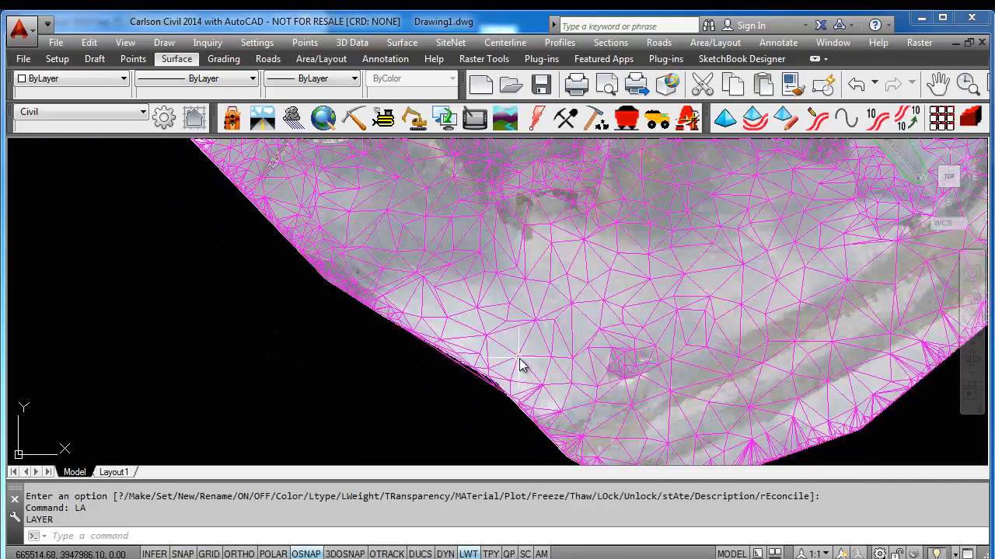
scroll(528, 362, "down", 3)
scroll(540, 346, "down", 4)
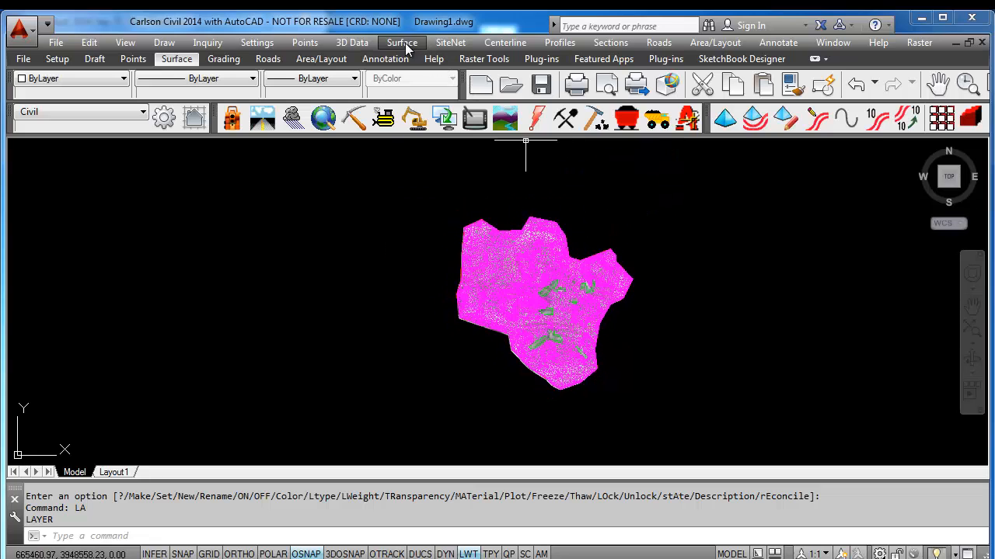
- In Triangulate and Contour, write the triangulation to a new Stockpile-FG(2).tin file
left_click(726, 119)
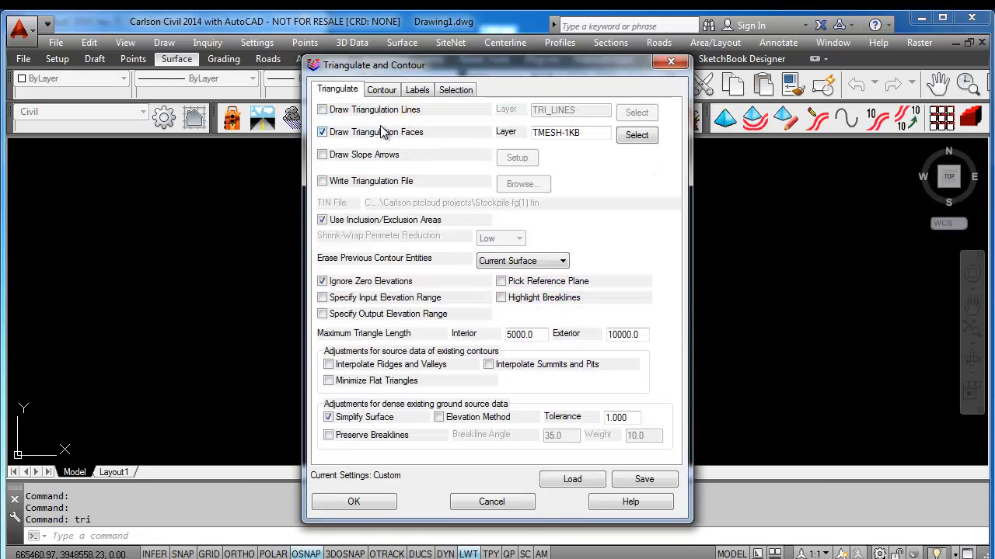
left_click(355, 184)
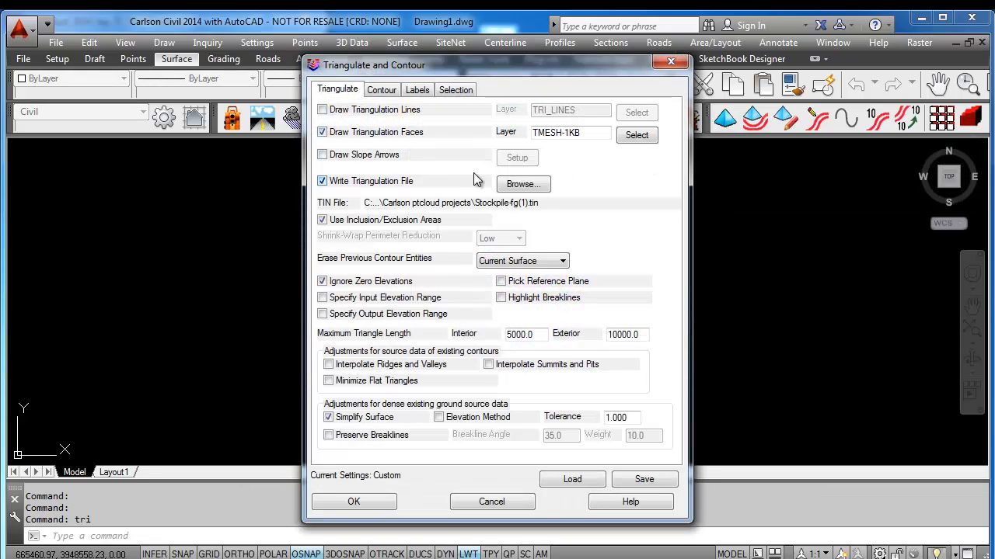
left_click(523, 184)
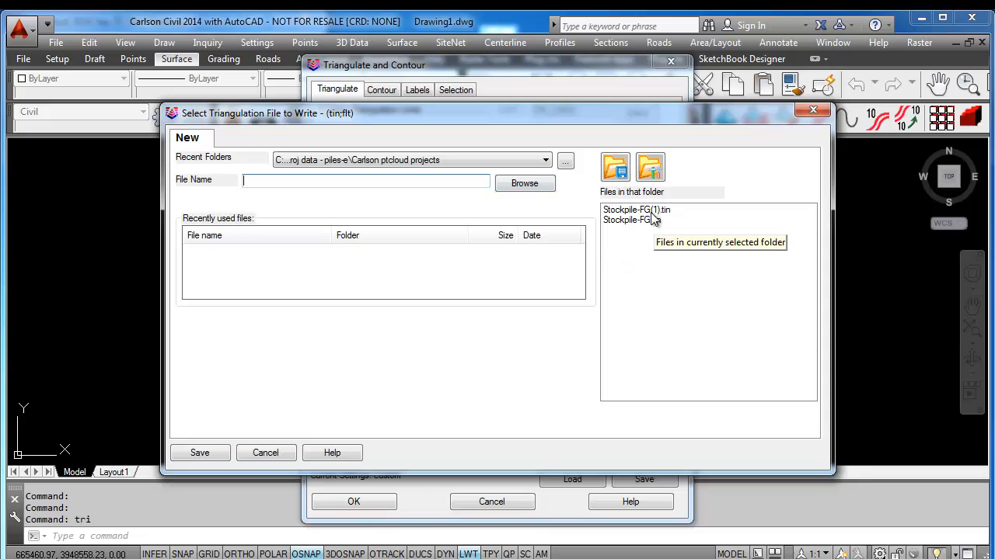
left_click(633, 210)
left_click(295, 181)
key("BackSpace")
type("2")
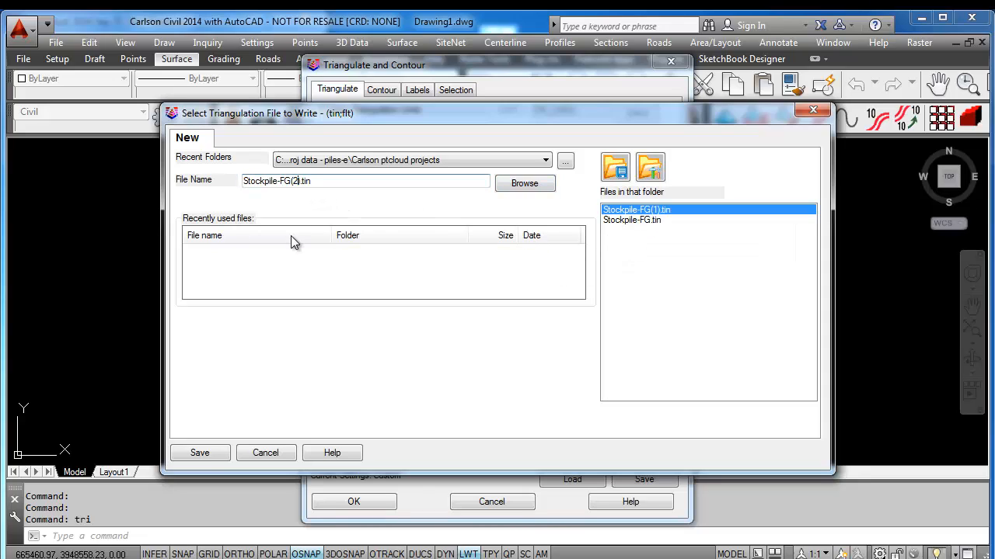
left_click(200, 453)
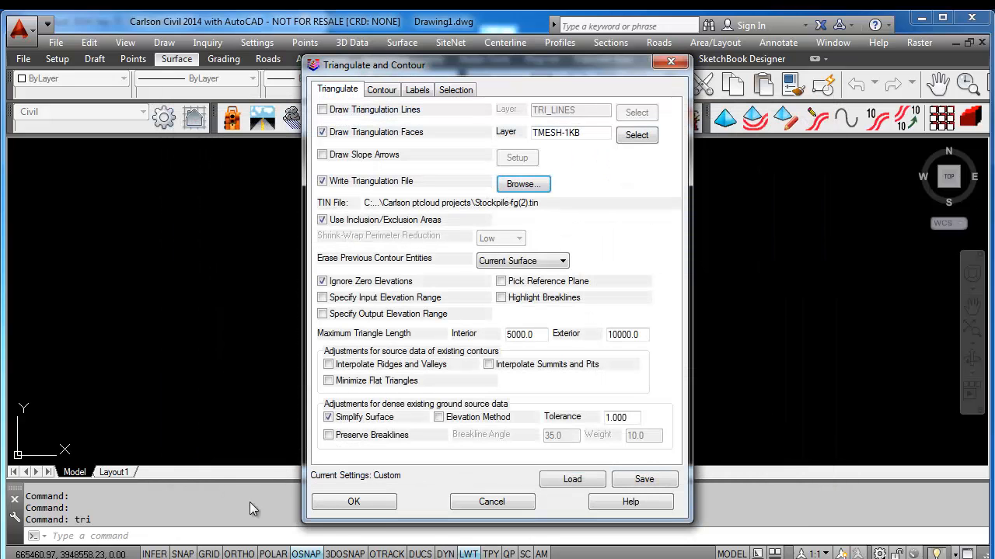
- Turn on elevation-method simplification, review the contour settings, and accept
left_click(446, 420)
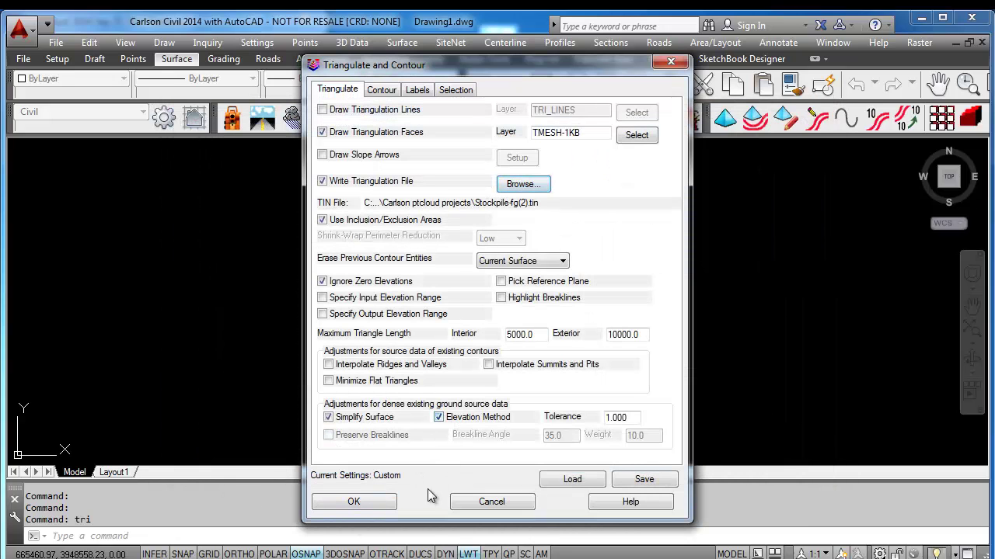
left_click(388, 91)
left_click(354, 503)
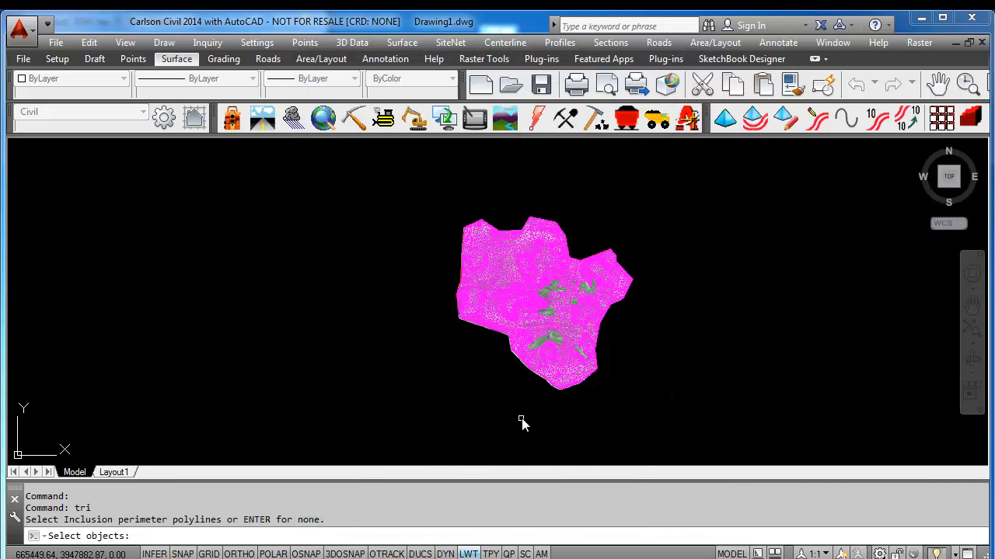
scroll(571, 389, "up", 5)
scroll(575, 353, "up", 2)
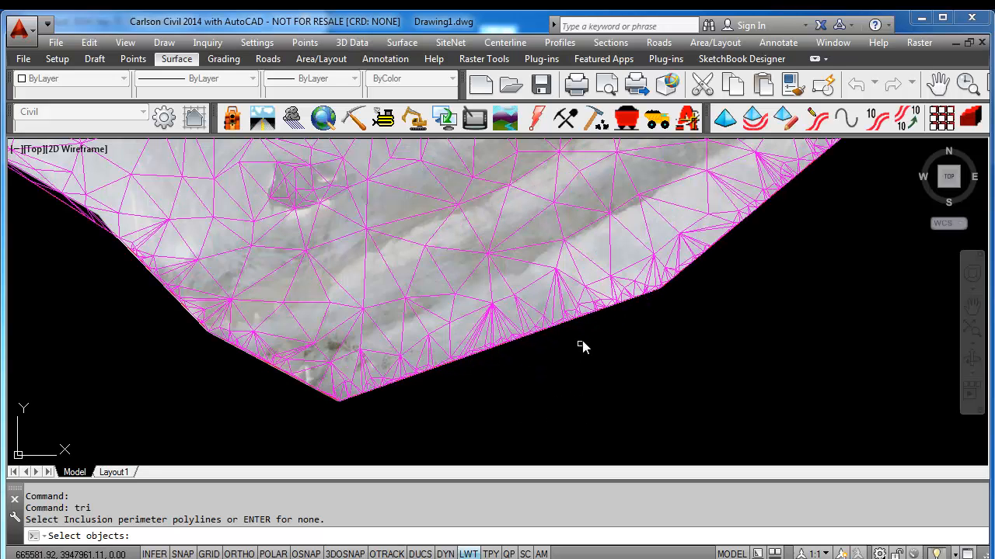
- Use the perimeter polyline as the inclusion boundary with no exclusion perimeters
left_click(583, 344)
left_click(553, 317)
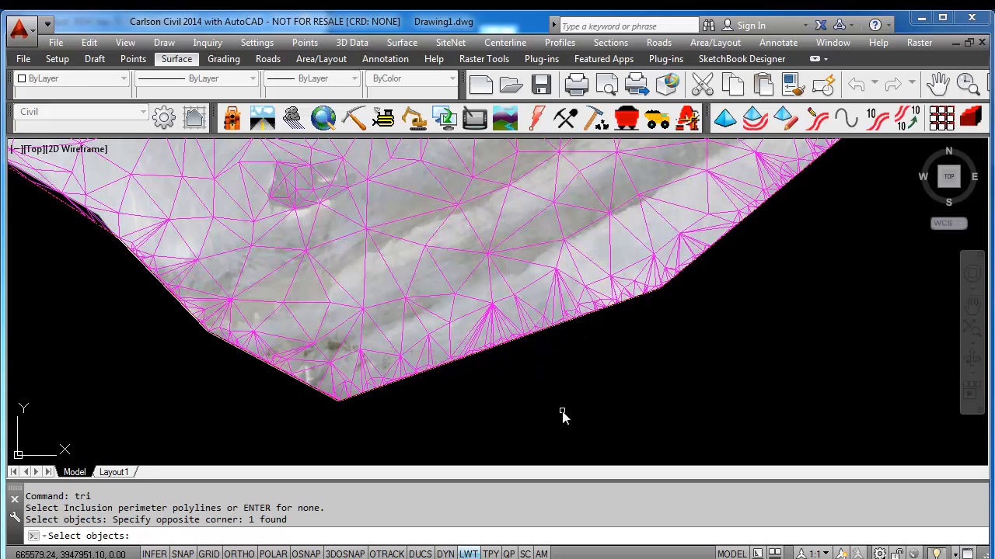
key("Return")
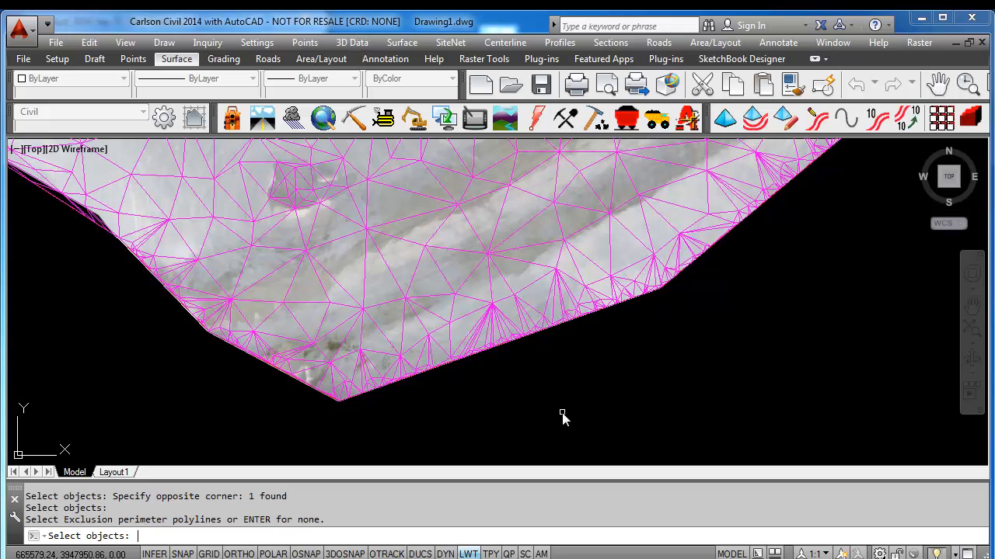
key("Return")
scroll(563, 412, "down", 5)
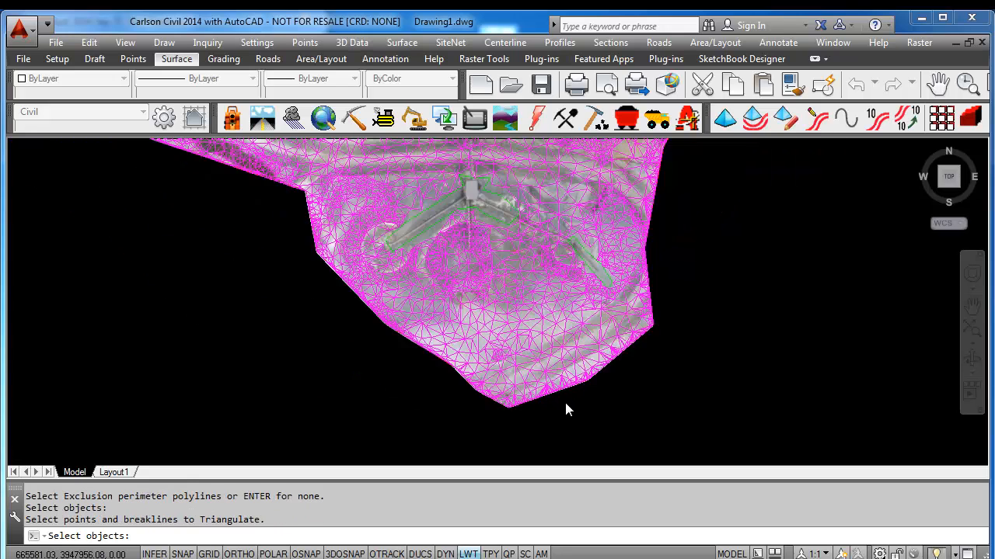
scroll(567, 400, "down", 5)
- Triangulate all site points and breaklines into Stockpile-FG(2).tin with contours
left_click(618, 391)
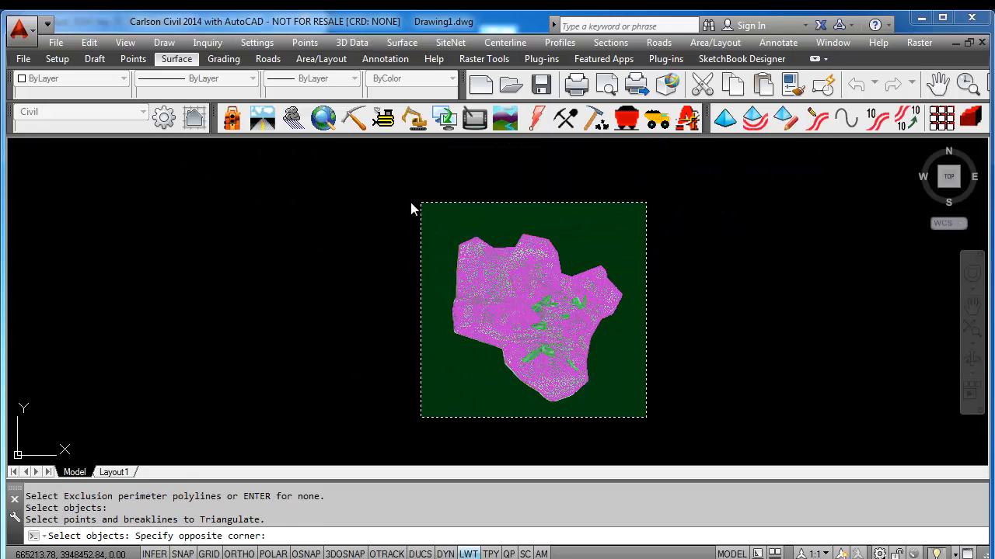
left_click(412, 216)
key("Return")
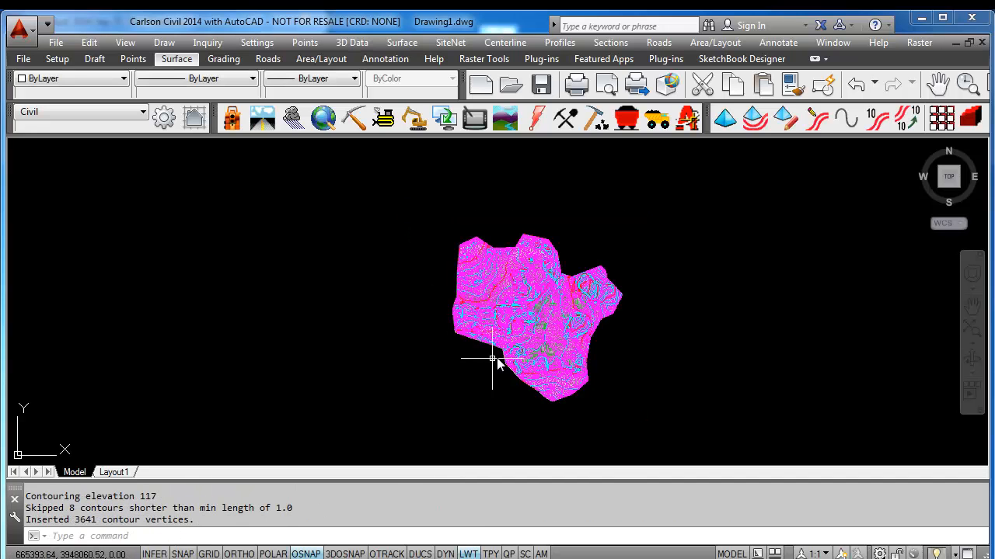
scroll(544, 342, "up", 4)
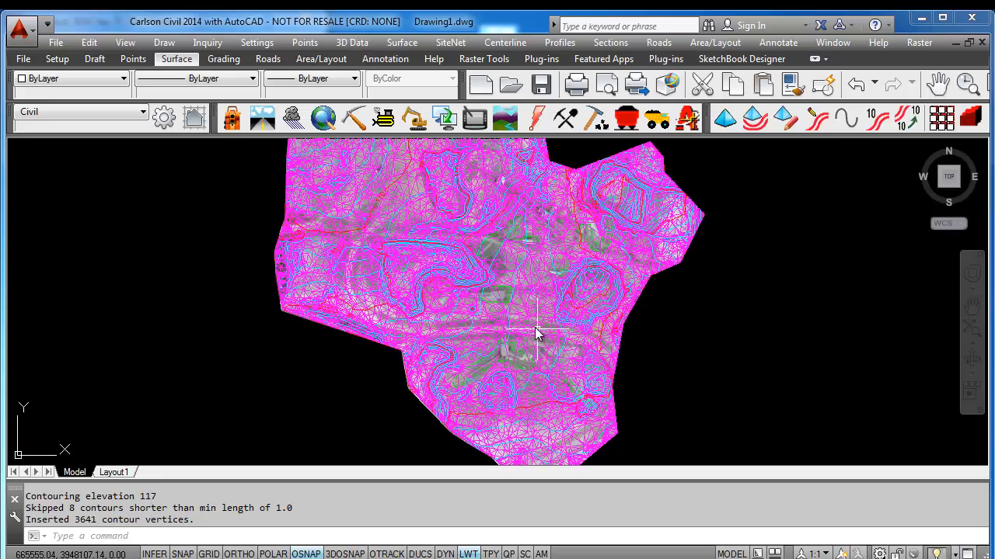
scroll(532, 329, "up", 4)
type("ldel")
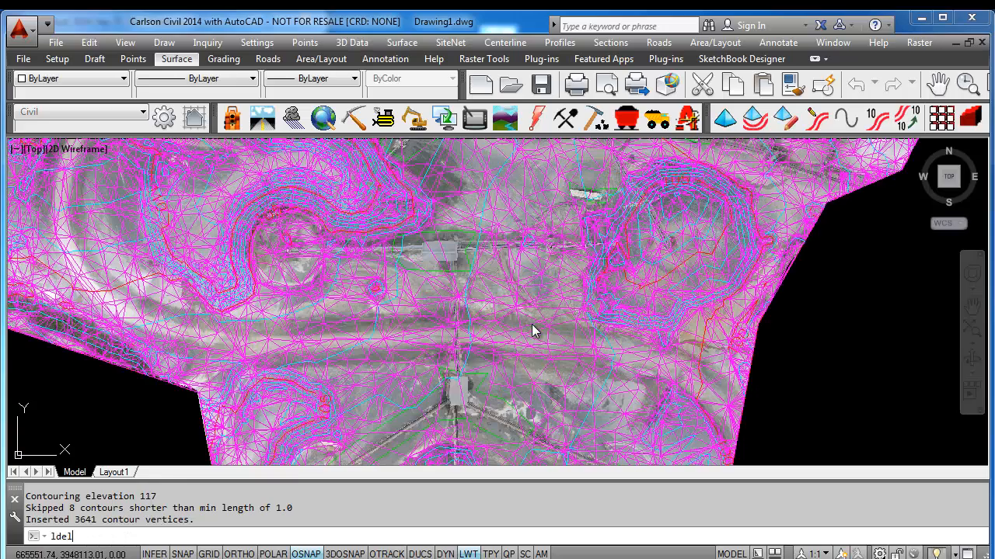
- Erase all entities on the TMESH-1KB mesh layer via LDEL, leaving only contours
key("Return")
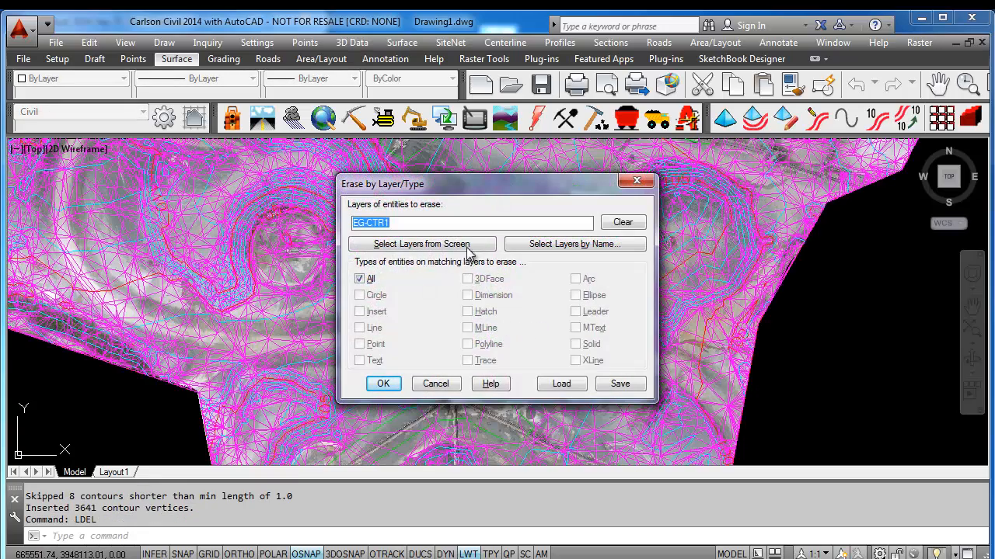
left_click(468, 247)
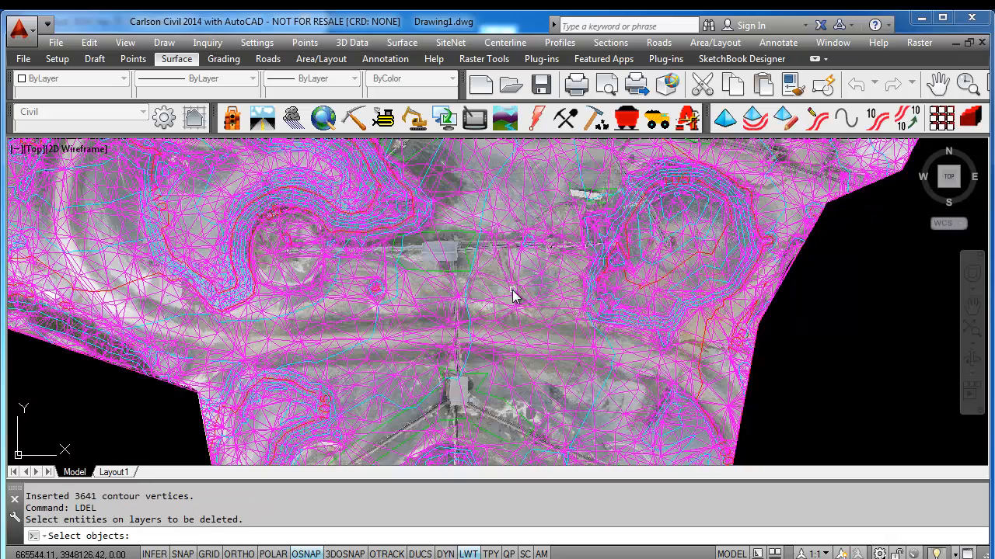
left_click(520, 293)
key("Return")
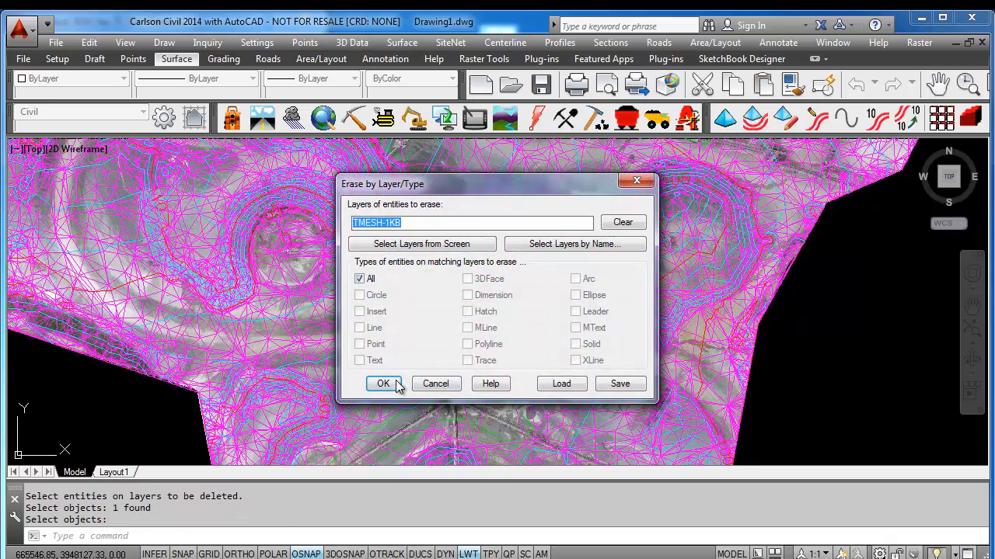
left_click(383, 384)
scroll(392, 387, "down", 2)
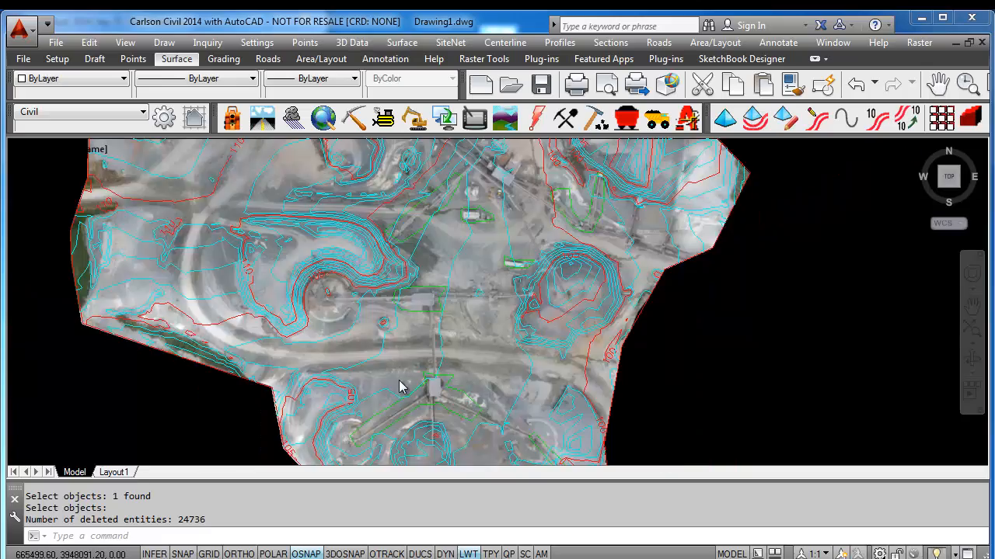
scroll(399, 384, "down", 2)
scroll(415, 378, "up", 4)
scroll(430, 263, "up", 2)
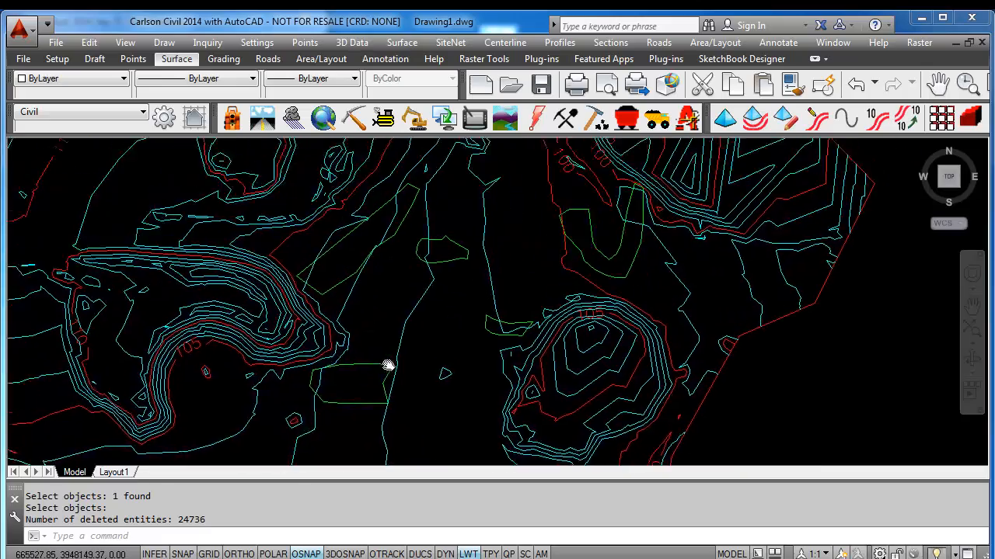
- Pan to review the contours and recentre the whole site in view
middle_click_drag(435, 225, 423, 281)
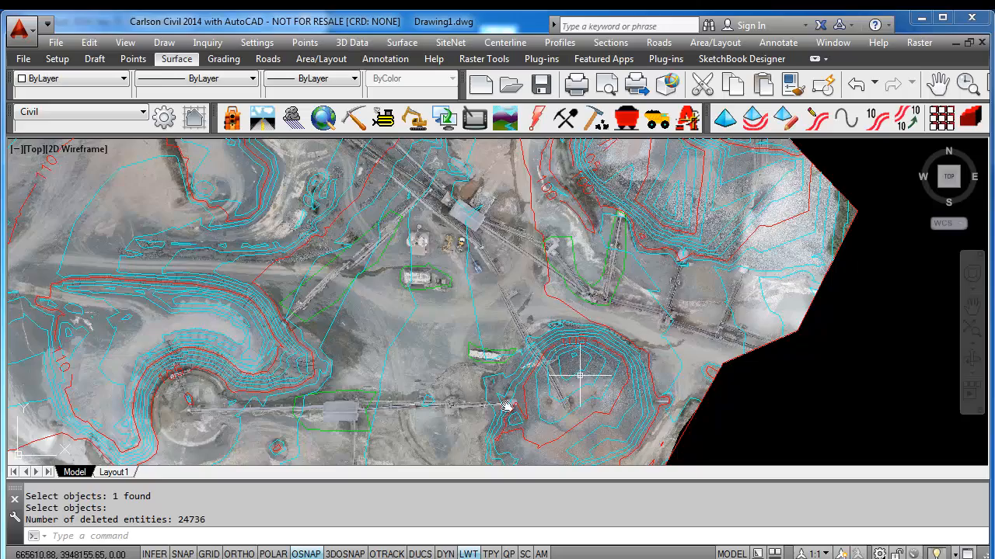
scroll(505, 357, "up", 2)
scroll(482, 358, "up", 4)
scroll(544, 385, "down", 3)
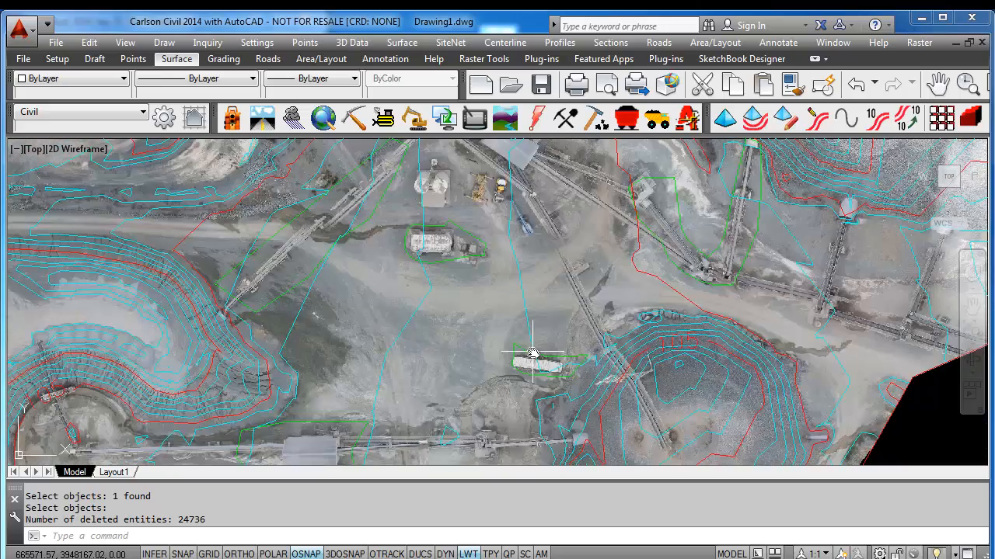
scroll(528, 377, "down", 2)
scroll(505, 369, "down", 2)
scroll(497, 369, "down", 2)
middle_click_drag(498, 369, 459, 338)
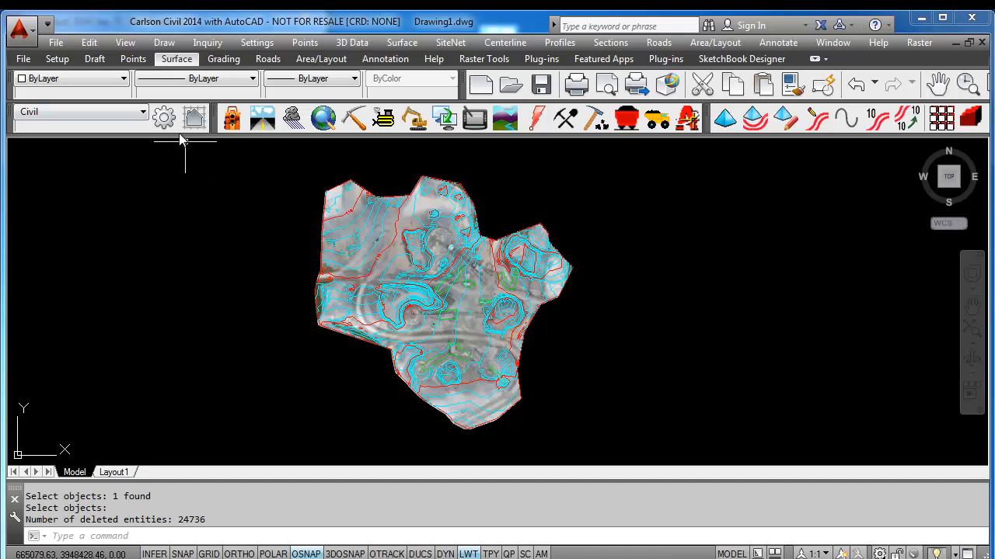
- Import Pile-Perimeter.pln in Carlson format to draw the stockpile perimeter polylines
left_click(56, 43)
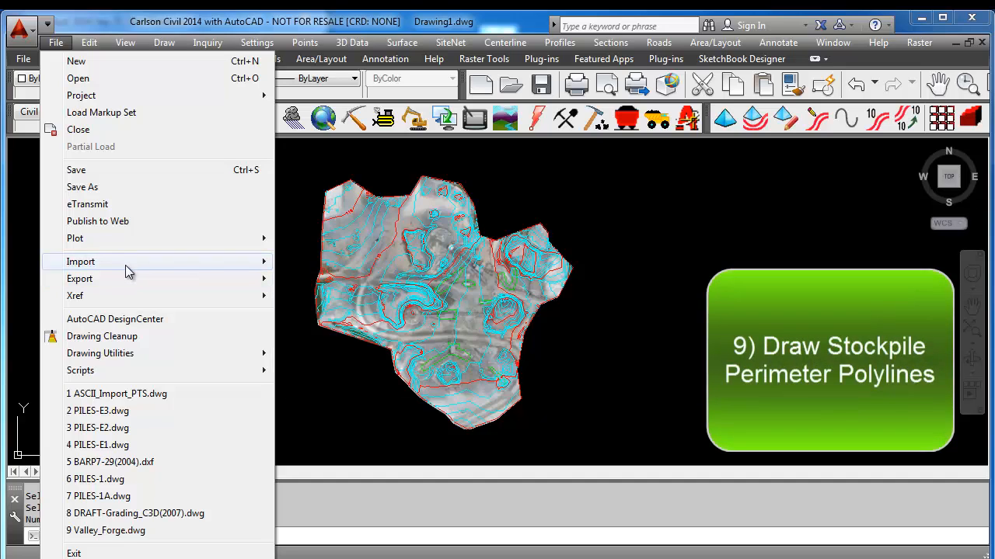
mouse_move(81, 262)
left_click(327, 313)
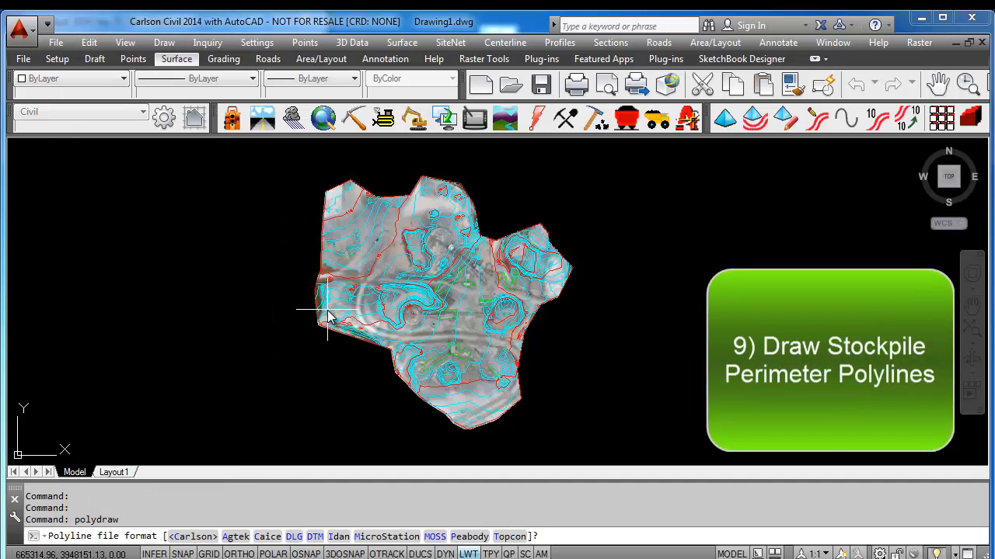
key("Return")
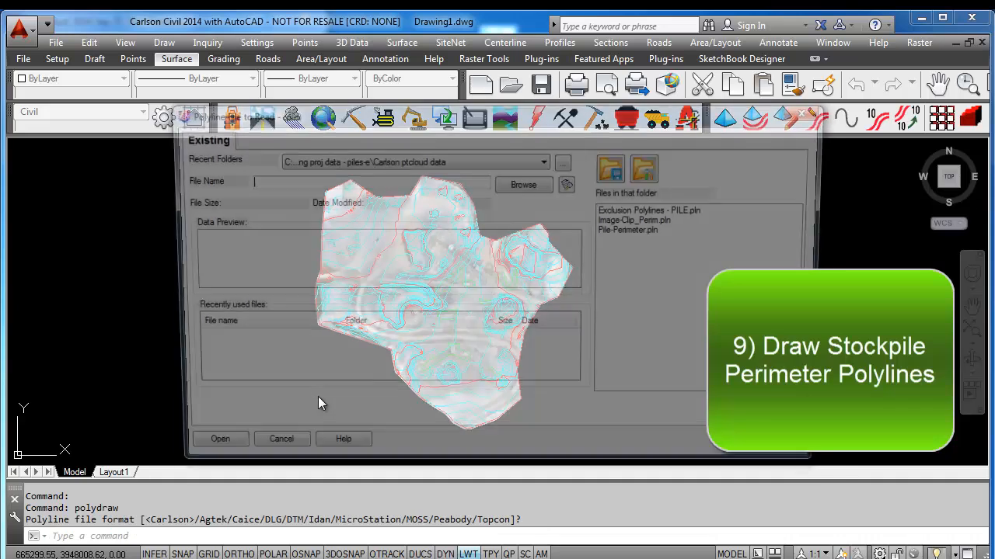
left_click(626, 230)
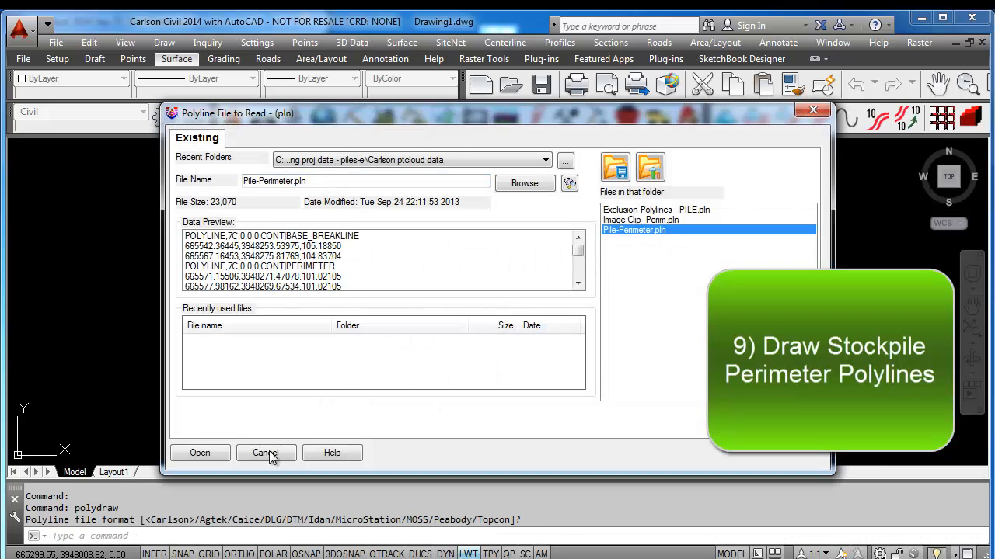
left_click(201, 456)
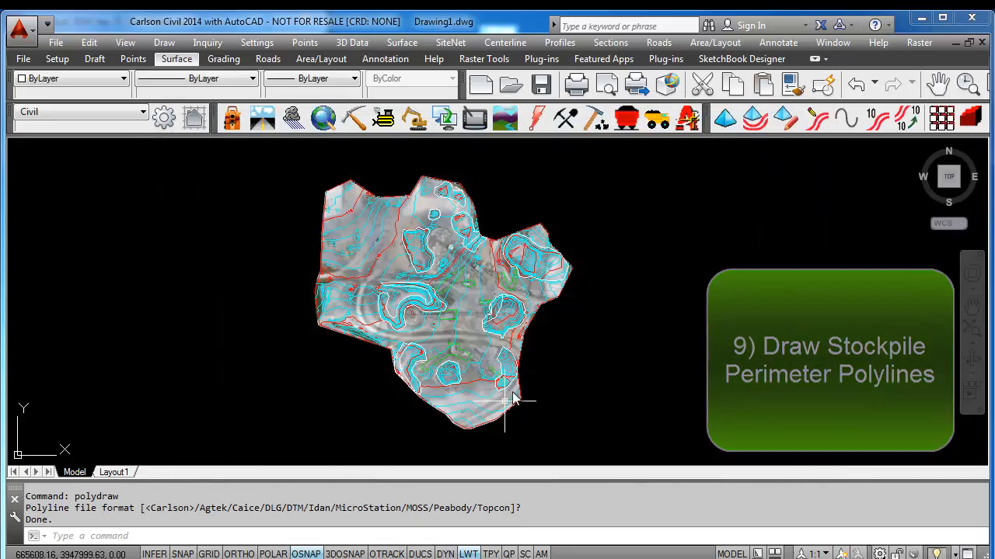
scroll(505, 311, "up", 4)
scroll(504, 318, "up", 3)
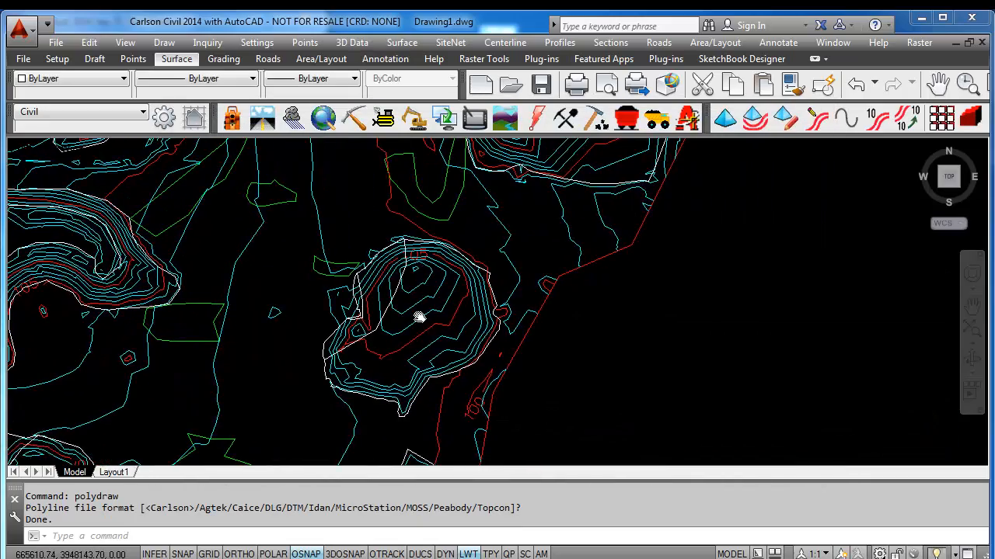
scroll(420, 331, "up", 1)
scroll(417, 333, "up", 1)
scroll(386, 337, "up", 1)
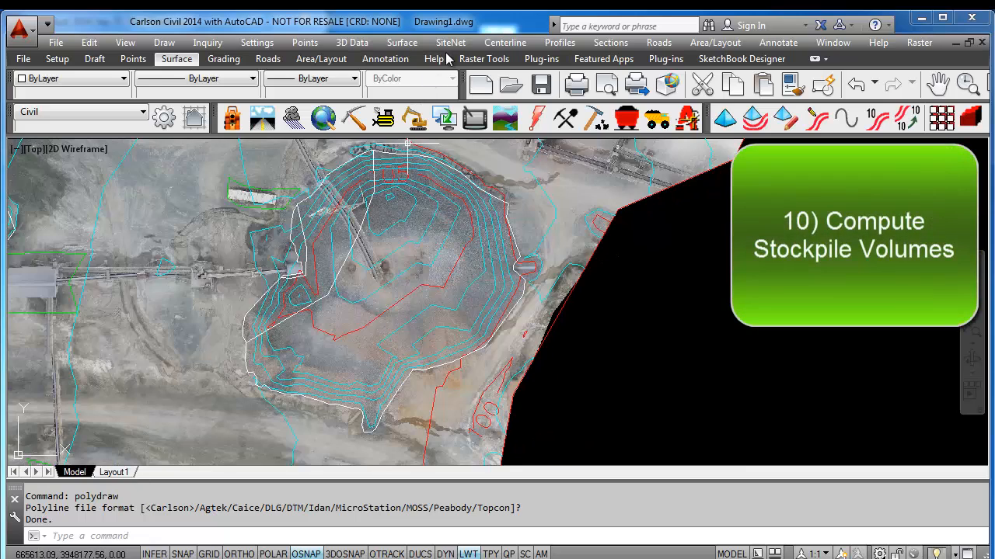
- Compute the stockpile volume from the window-selected pile on a 50x50 grid: 11,097.9 C.F. (411.03 C.Y.)
left_click(402, 43)
mouse_move(463, 308)
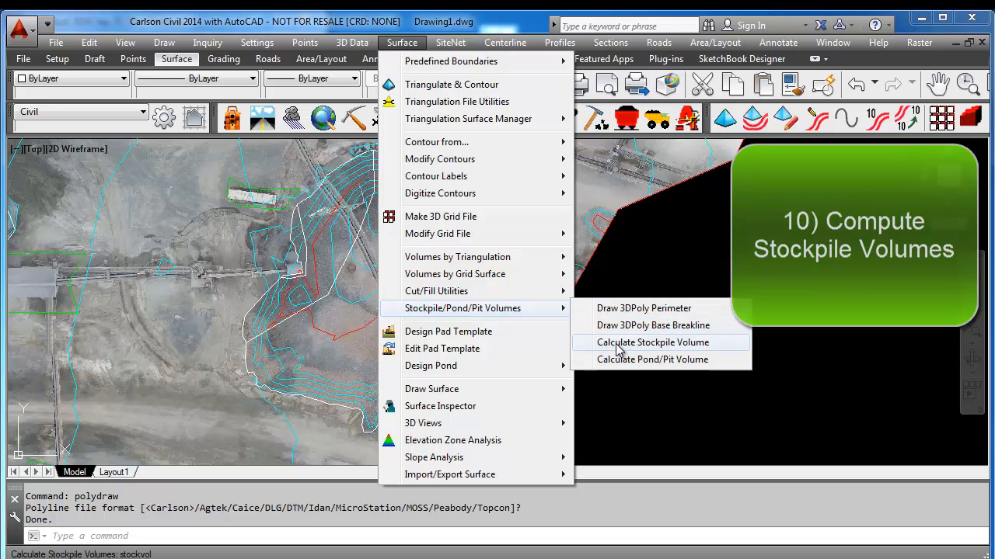
left_click(618, 346)
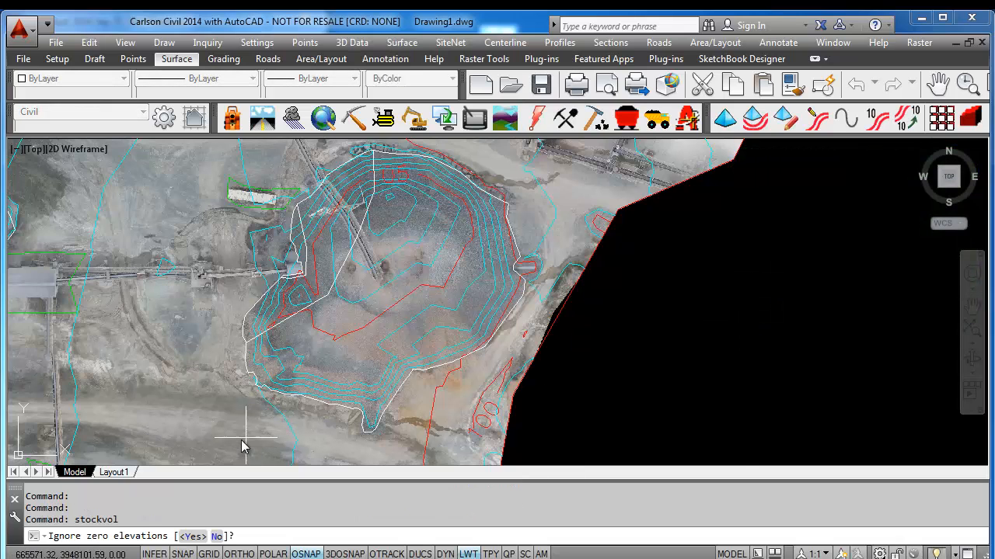
key("Return")
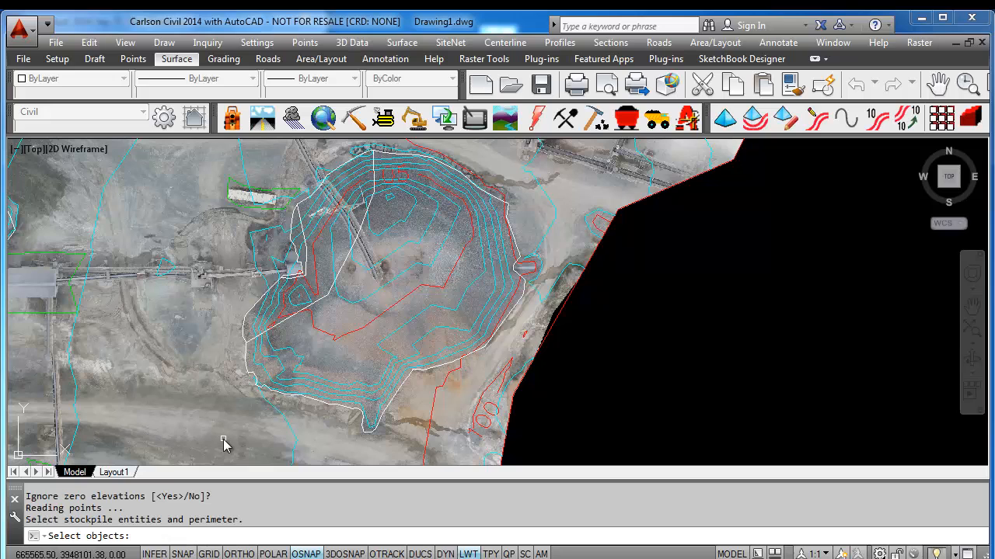
scroll(513, 187, "down", 2)
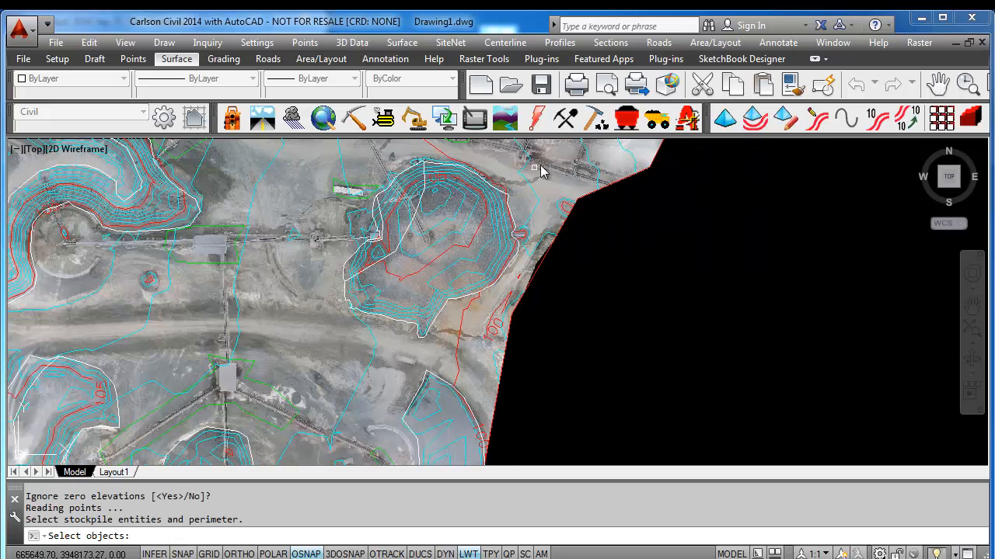
left_click(558, 161)
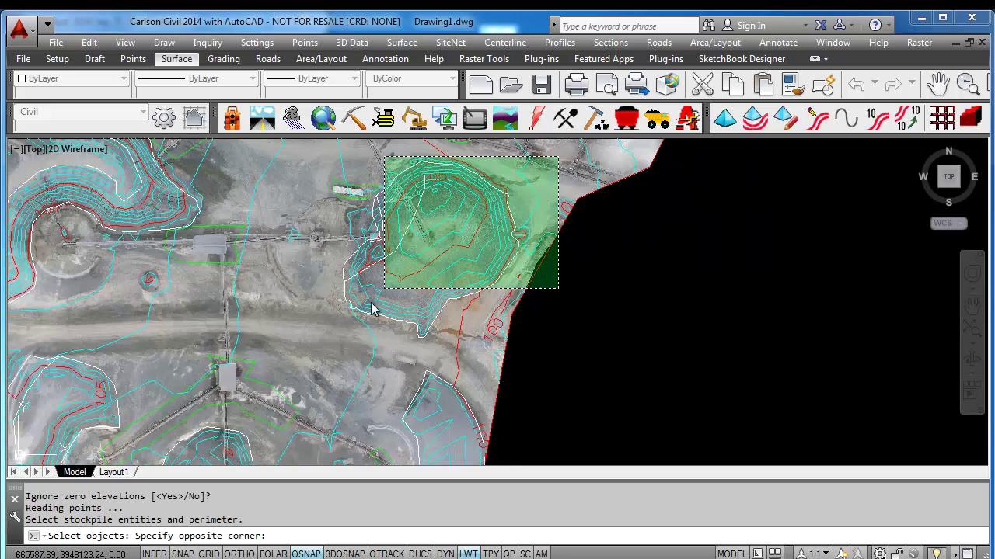
left_click(327, 354)
key("Return")
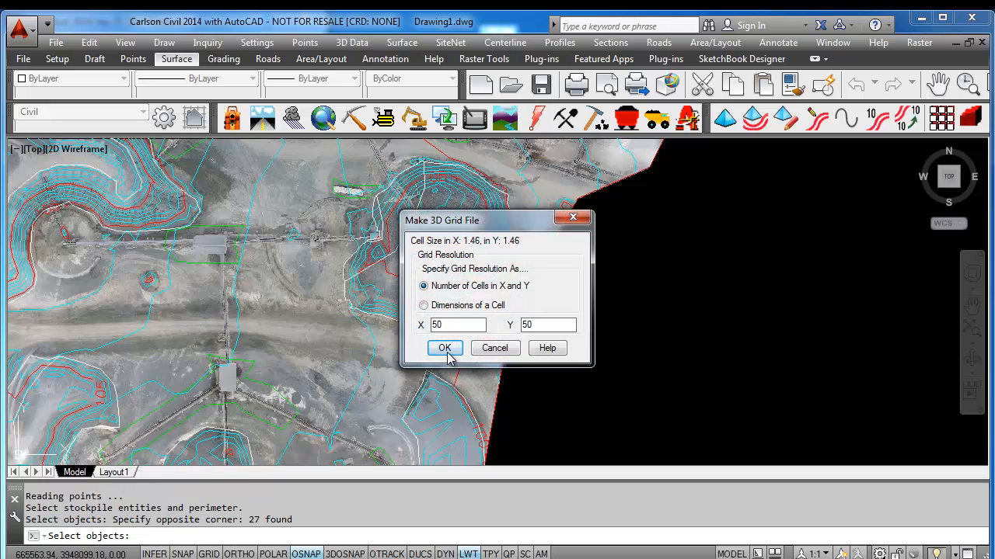
left_click(444, 348)
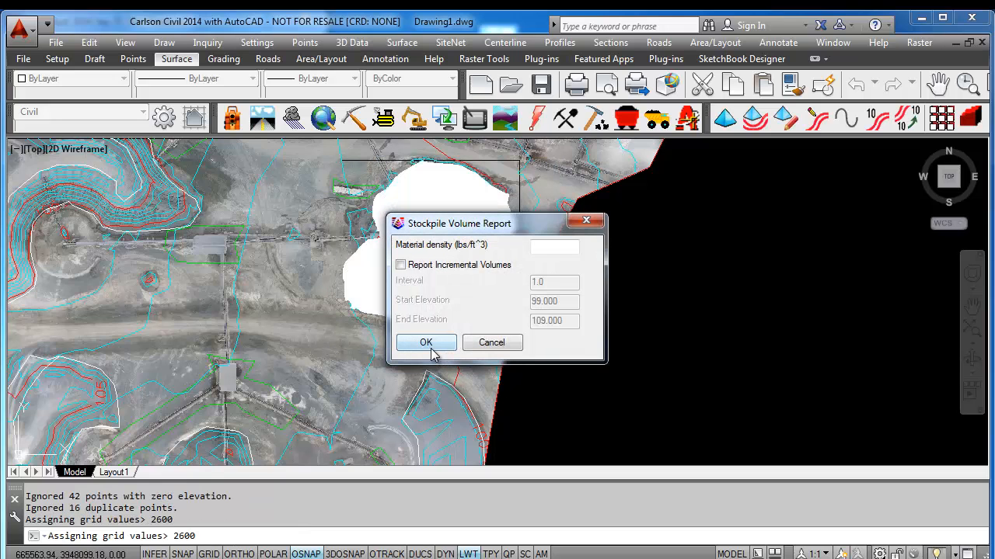
left_click(426, 344)
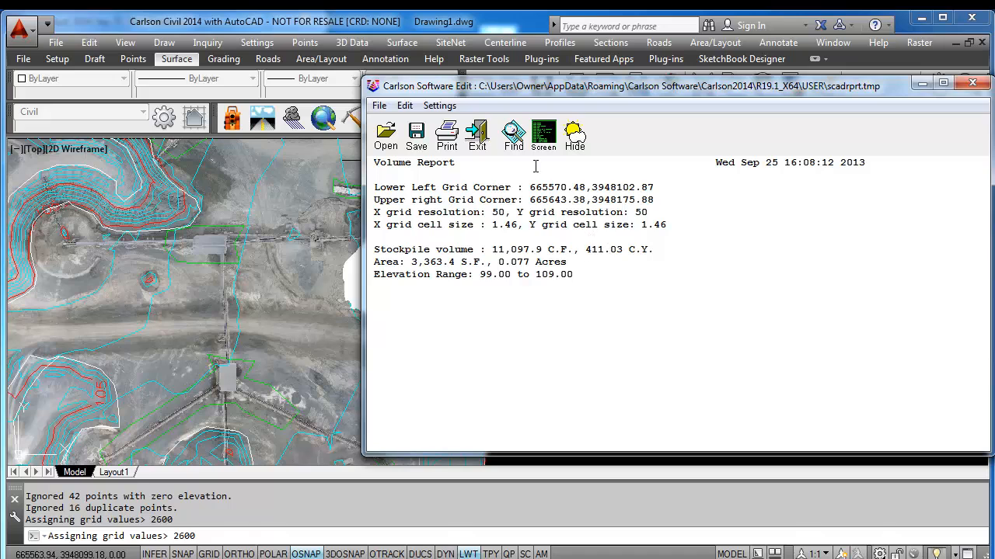
- Place the volume report as text right of the site at default rotation and close the viewer
left_click(543, 133)
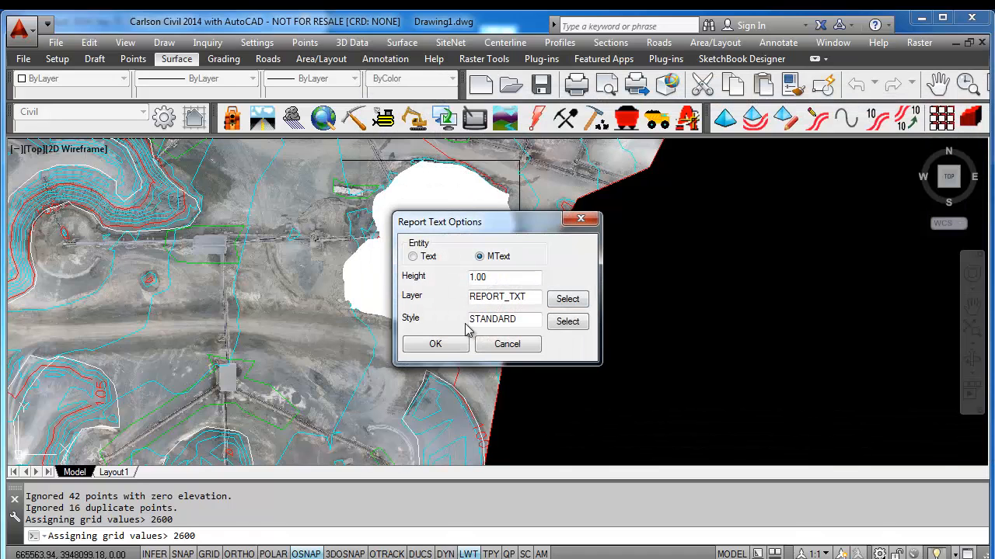
left_click(442, 345)
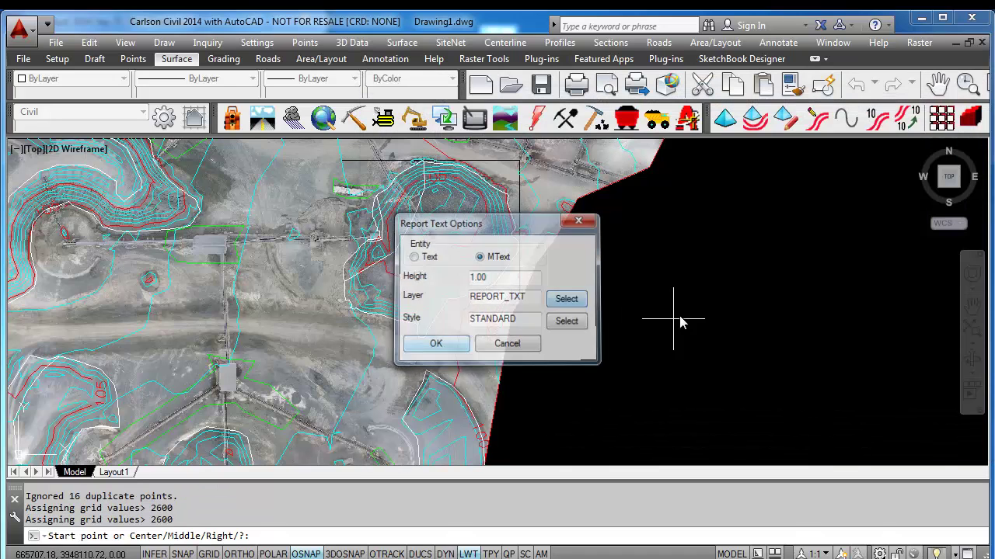
left_click(711, 264)
left_click(719, 351)
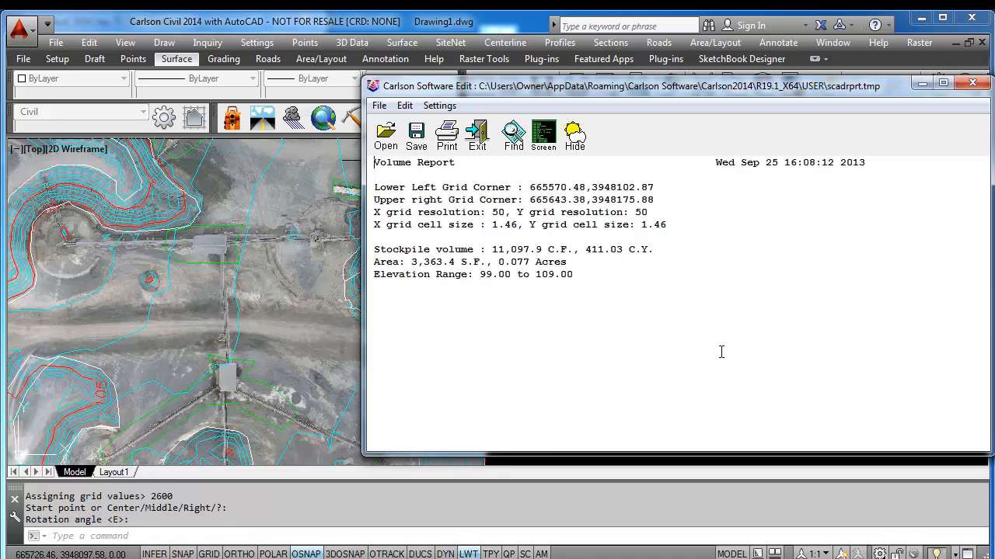
left_click(479, 148)
scroll(609, 324, "down", 2)
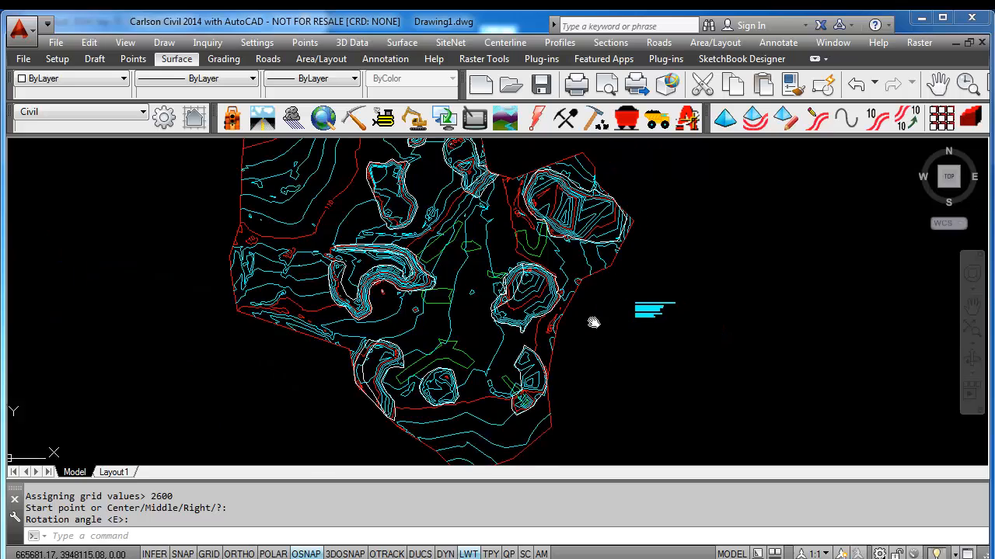
middle_click_drag(585, 322, 500, 348)
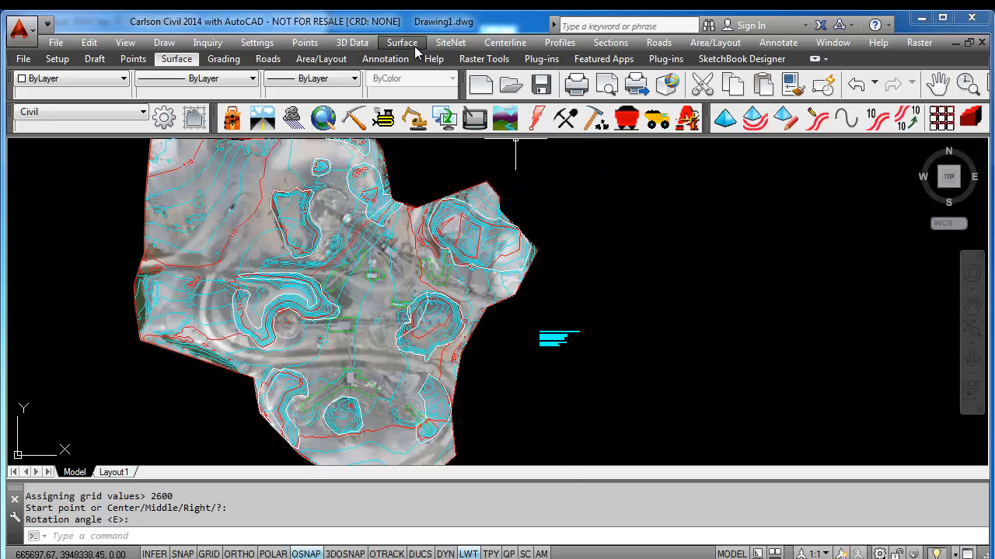
left_click(402, 42)
mouse_move(457, 257)
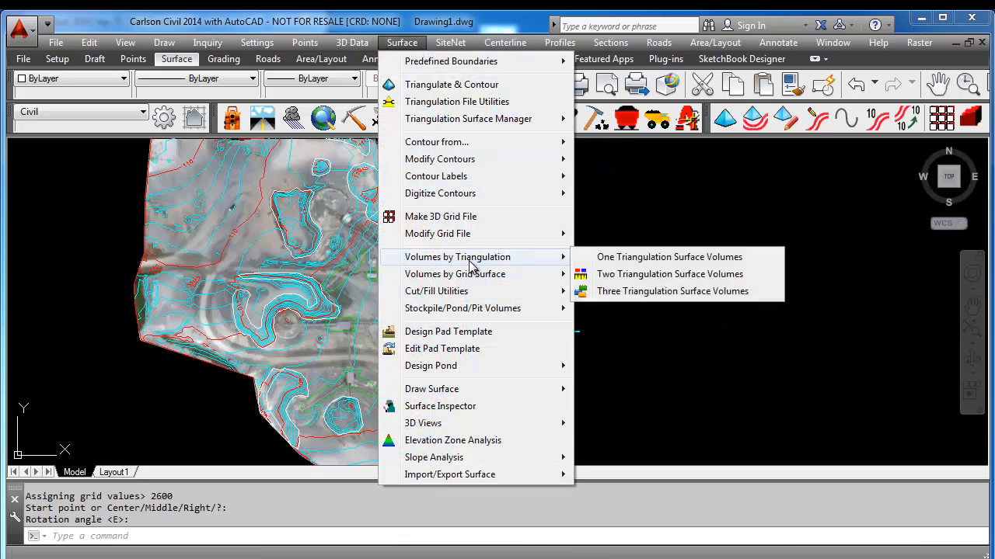
left_click(624, 278)
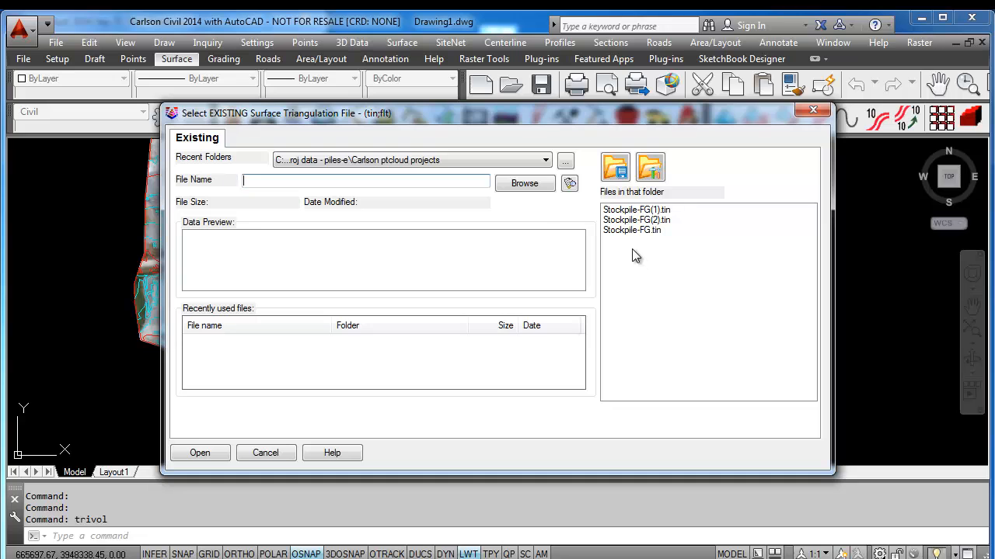
left_click(264, 453)
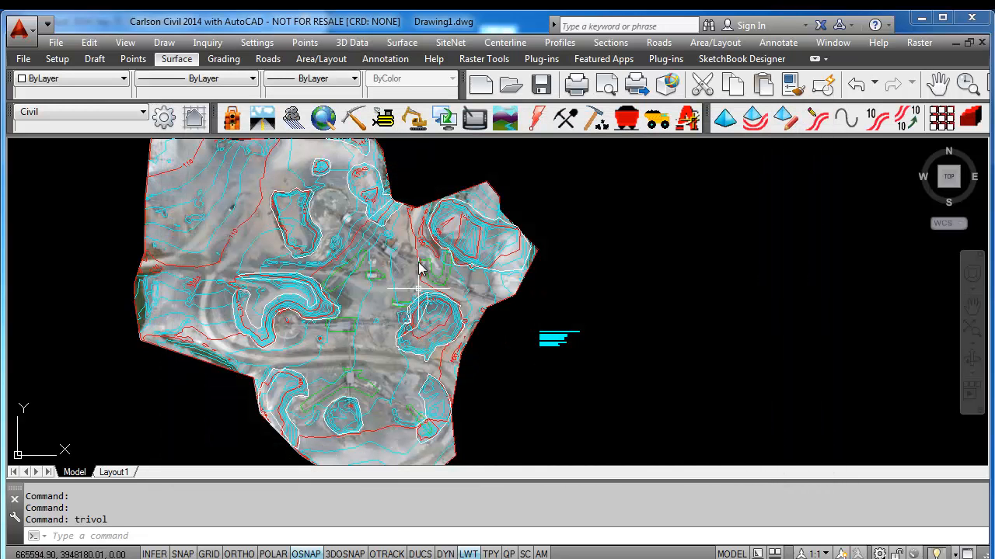
- Start Triangulate & Contour and load the Crowded Point Cloud Data.tri settings
left_click(401, 43)
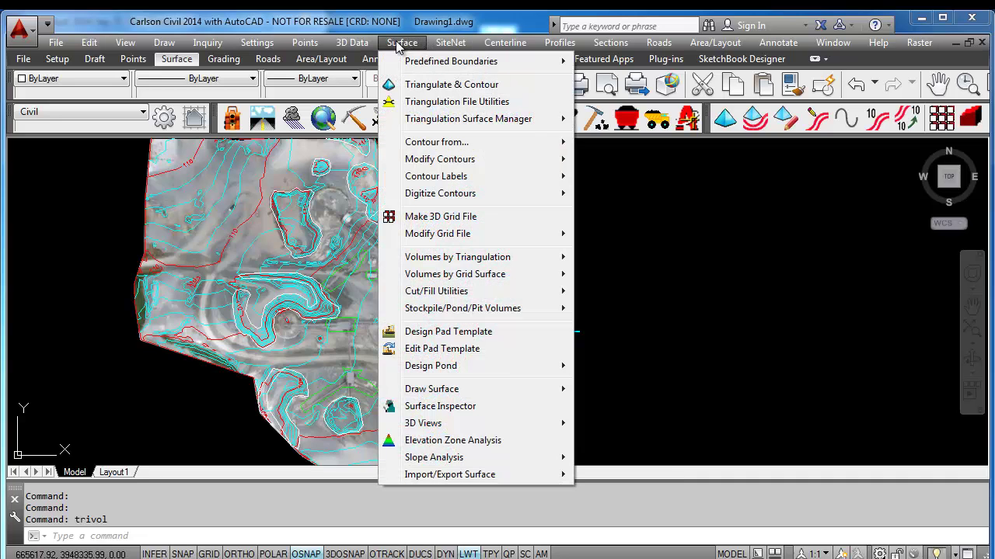
left_click(408, 87)
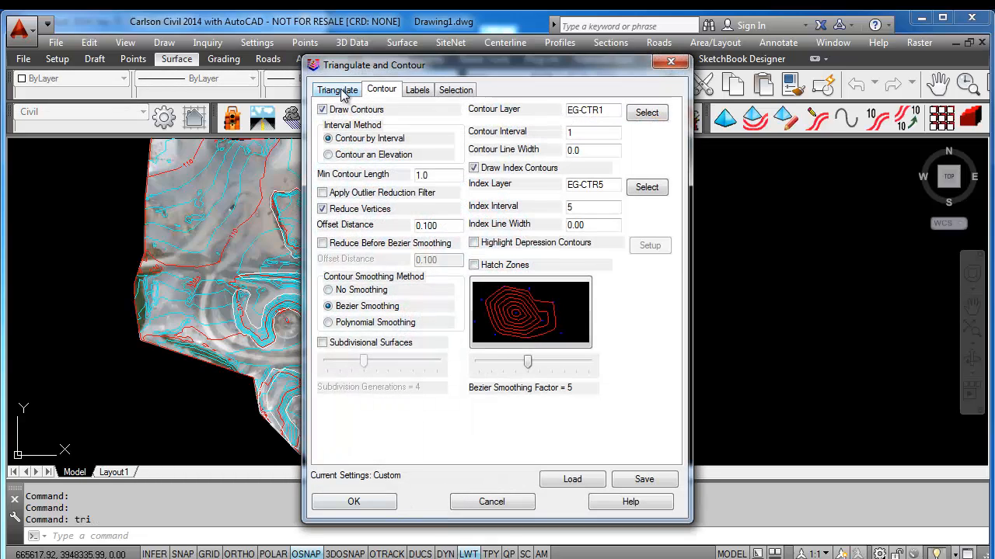
left_click(339, 90)
left_click(573, 481)
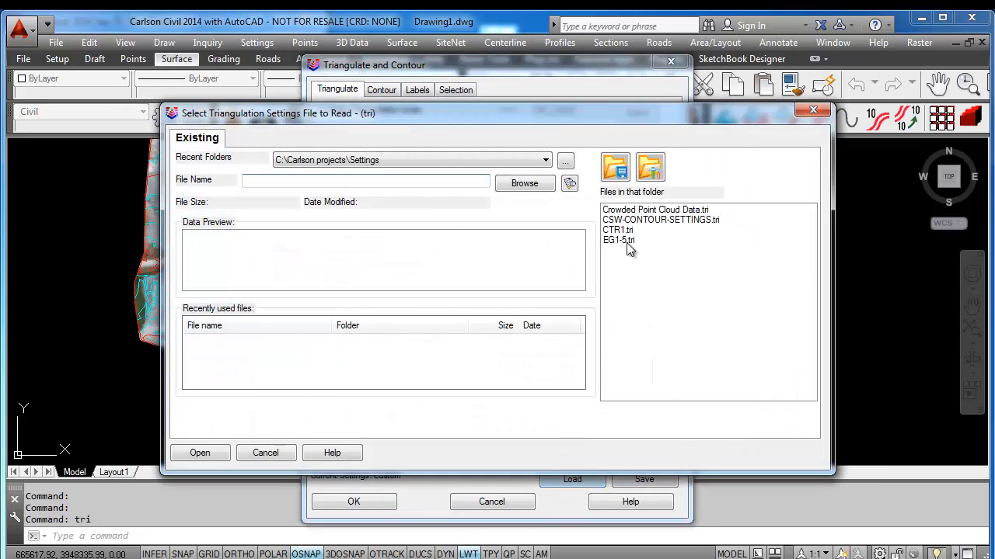
left_click(633, 211)
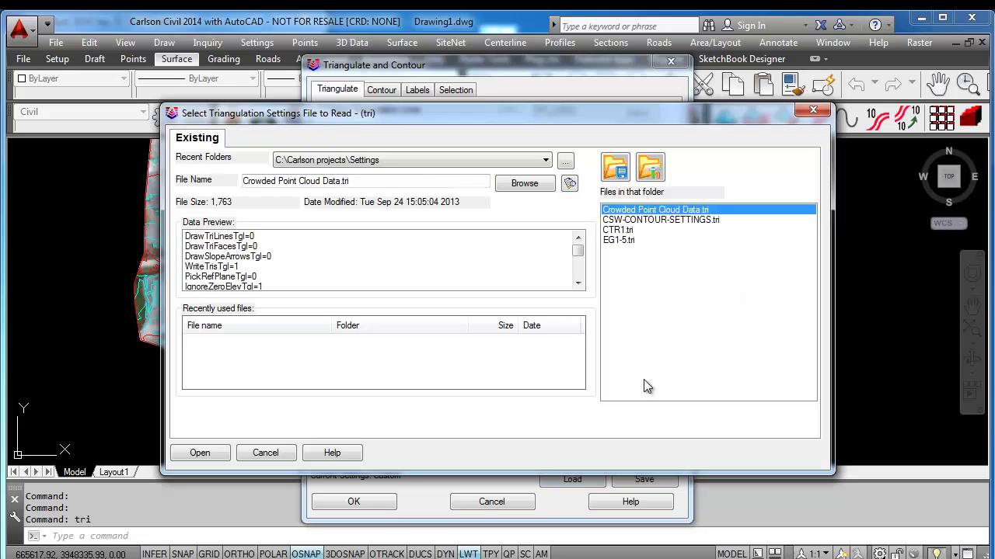
left_click(199, 453)
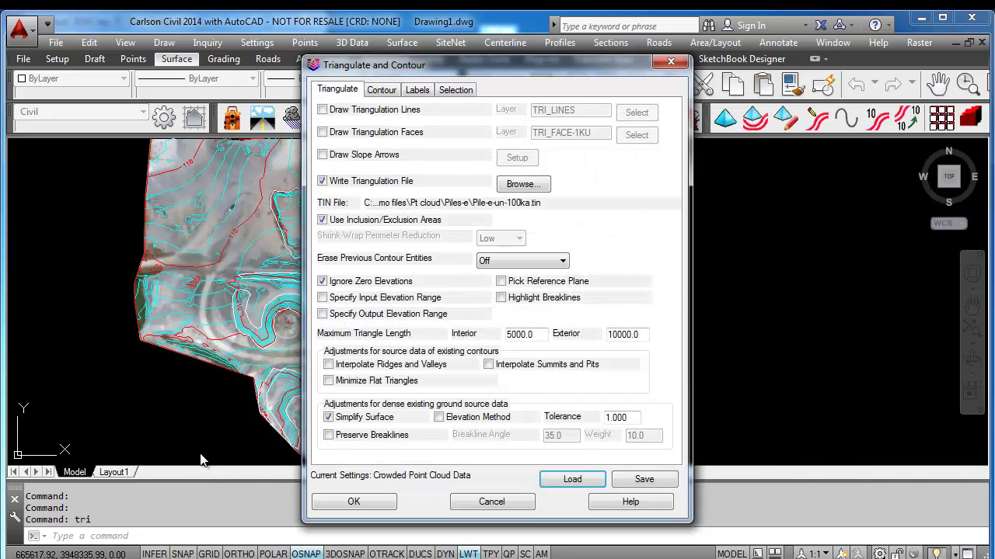
- Review contour and label settings, set output TIN to Stockpile-1B.tin, and run
left_click(392, 91)
left_click(416, 92)
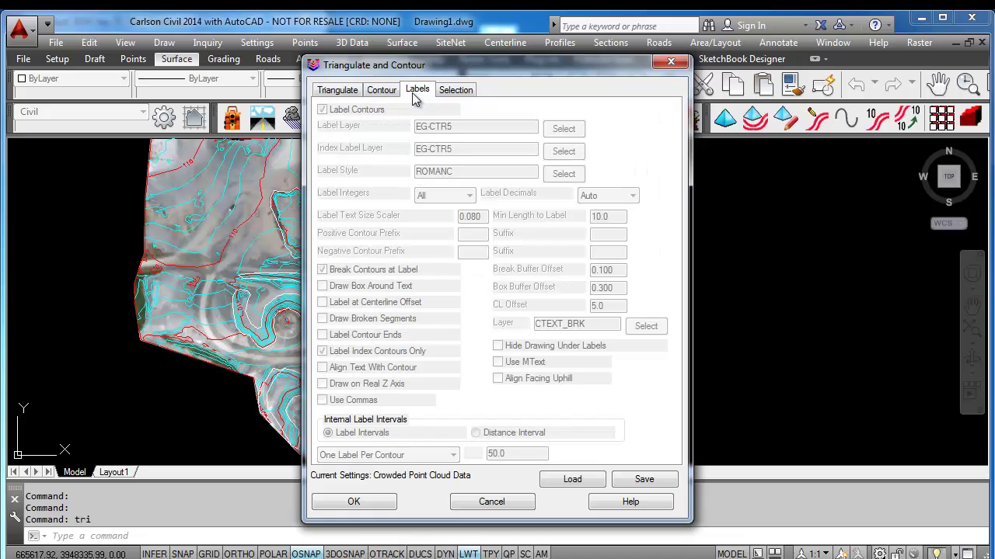
left_click(342, 93)
left_click(513, 187)
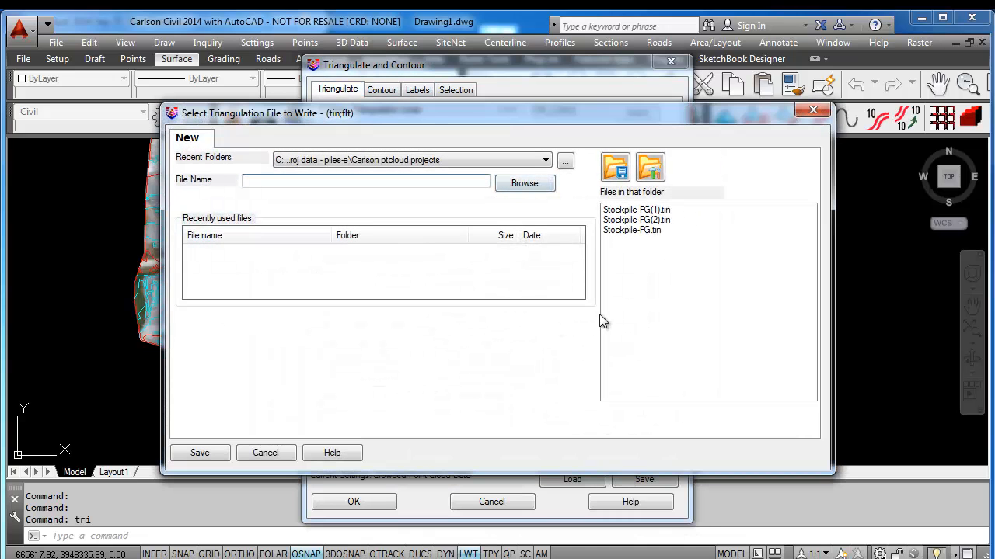
type("Stockpile-1B")
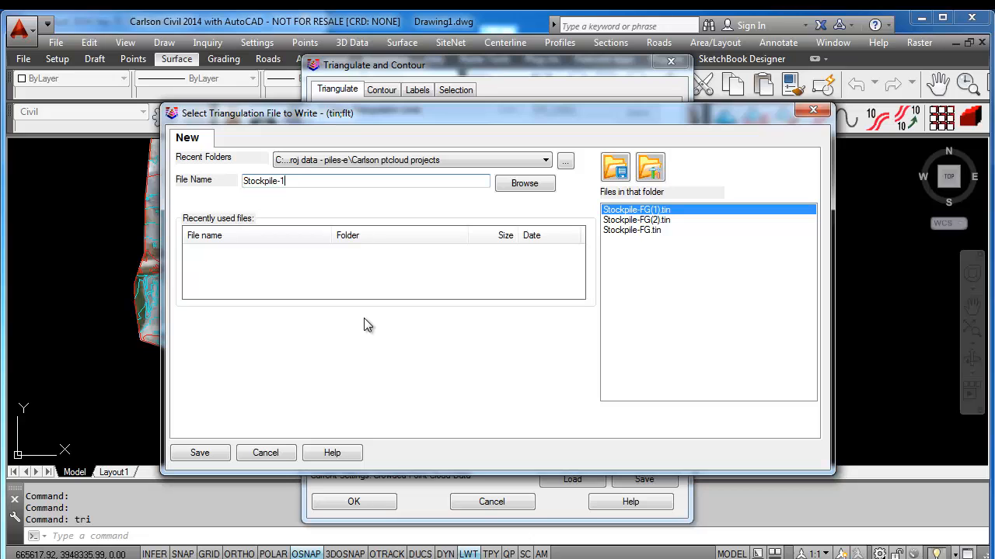
left_click(215, 455)
left_click(331, 503)
scroll(422, 365, "up", 3)
scroll(374, 318, "up", 2)
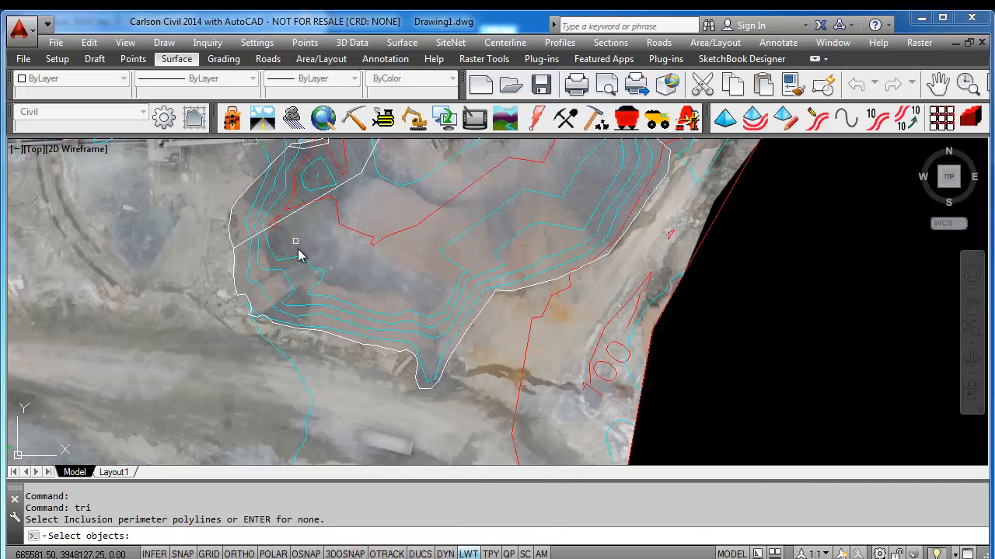
scroll(308, 274, "down", 2)
- Use the inner white polyline and outer stockpile boundary as inclusion perimeters, no exclusions
middle_click_drag(373, 288, 366, 344)
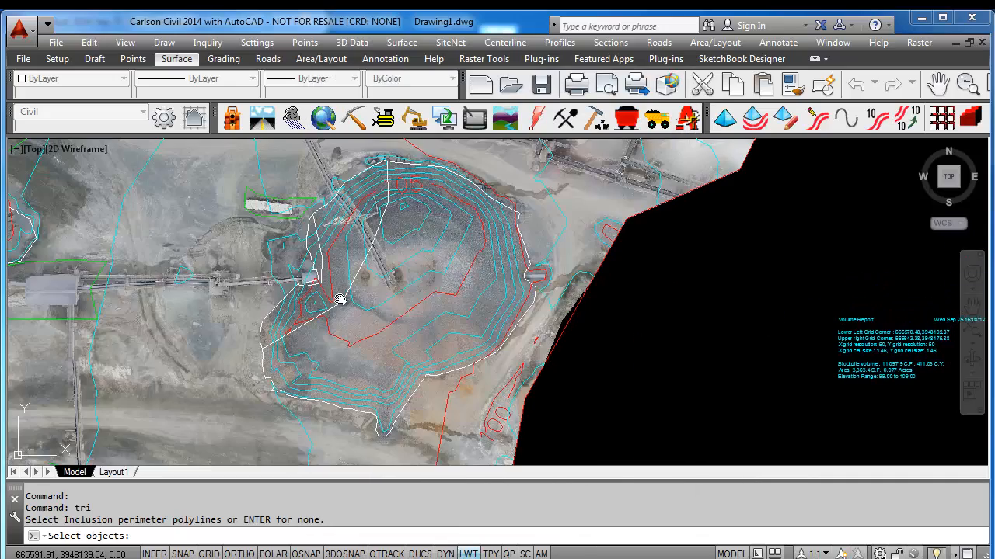
left_click(340, 304)
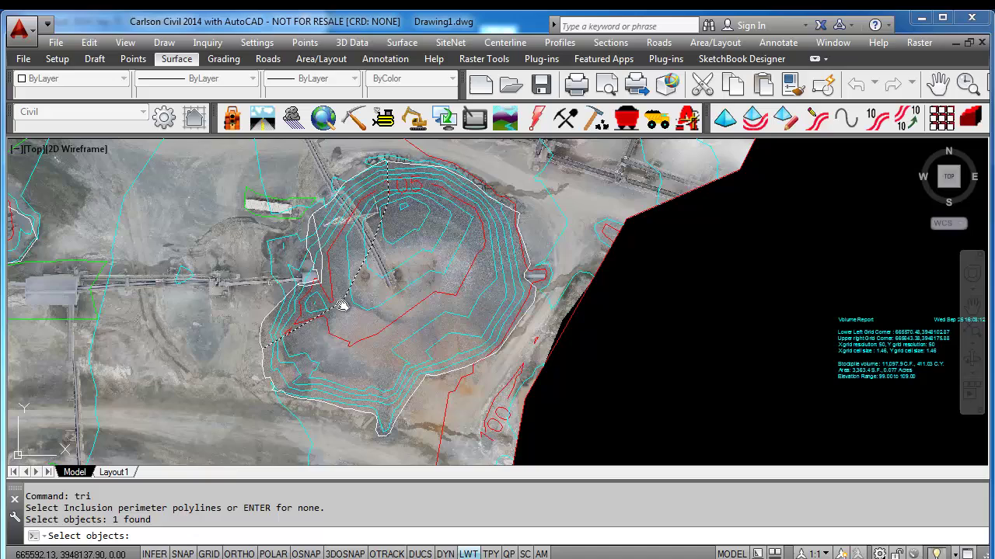
left_click(310, 230)
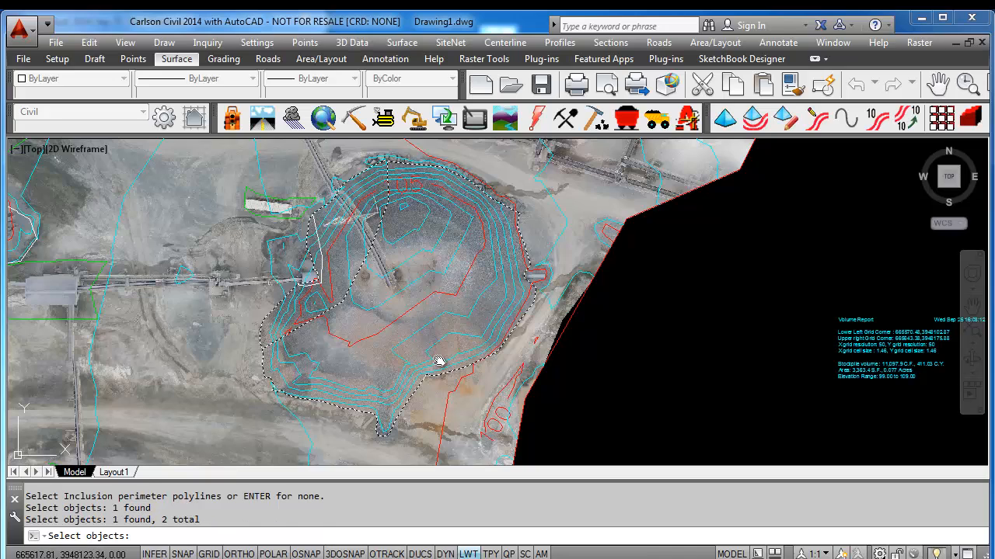
key("Return")
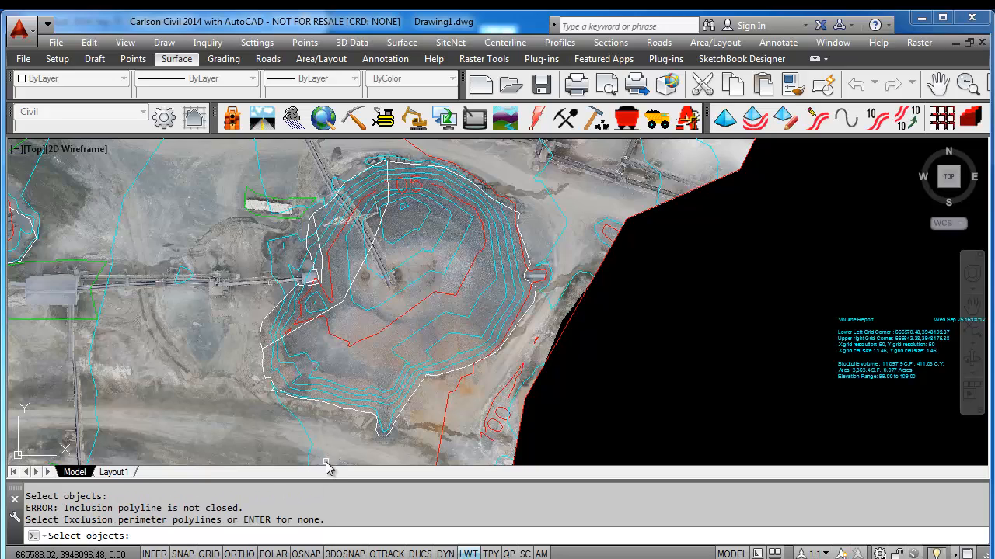
key("Return")
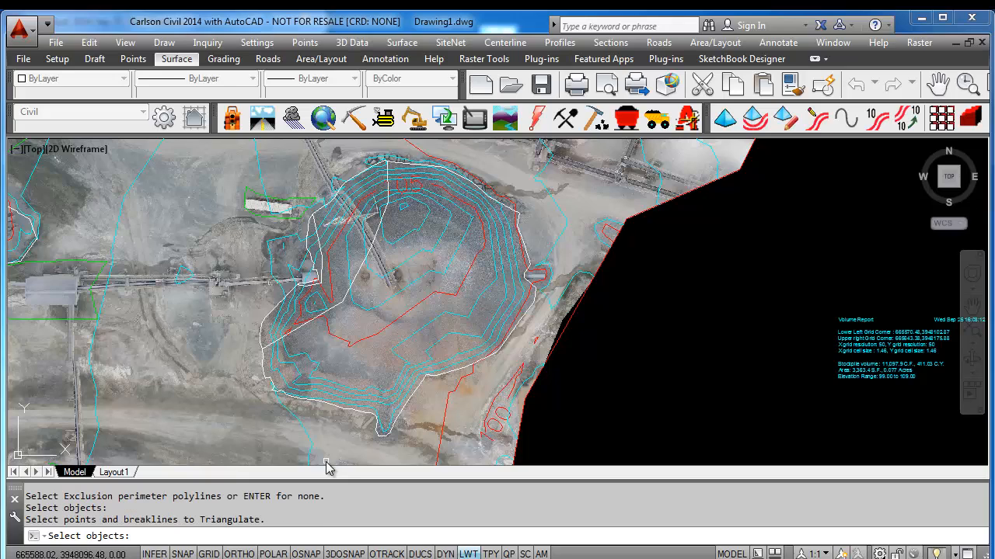
- Triangulate the two breaklines and outer boundary, writing Stockpile-1B.tin
left_click(335, 310)
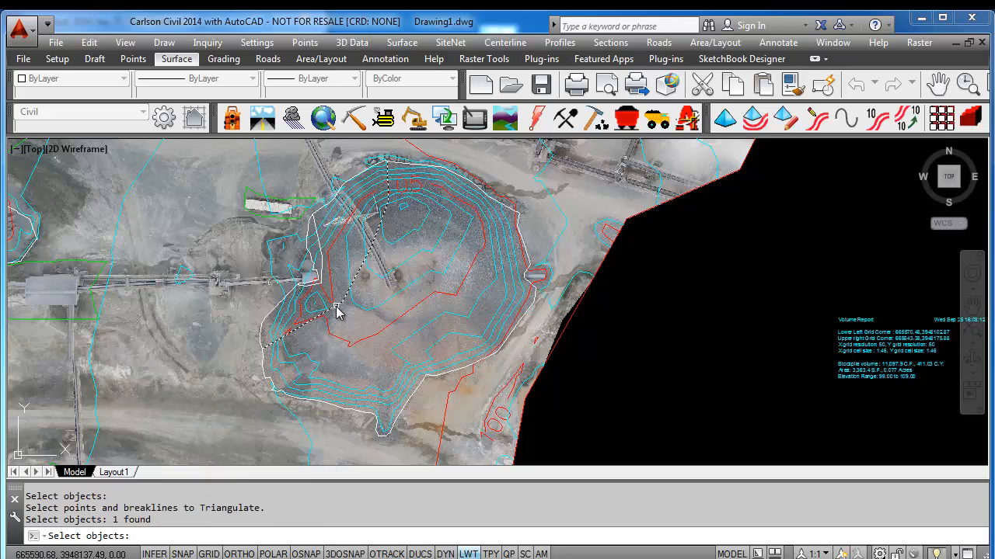
left_click(325, 268)
left_click(264, 323)
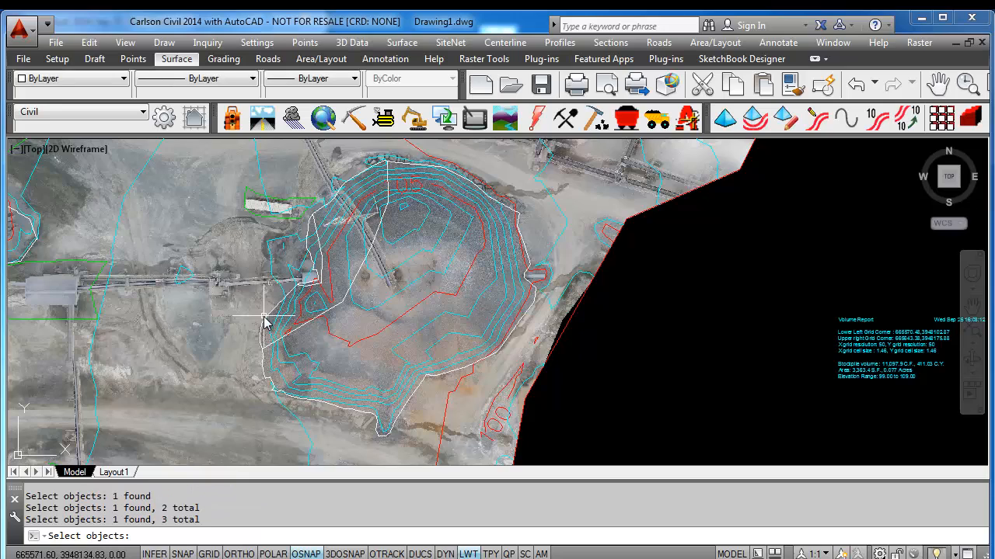
scroll(316, 367, "down", 3)
key("Return")
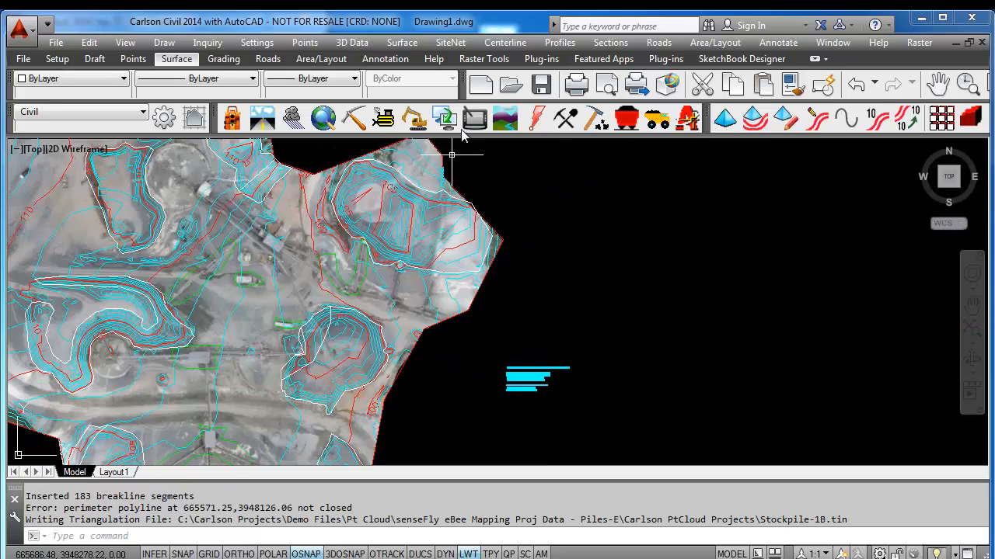
left_click(561, 44)
- Set Quick Profile surfaces to Stockpile-1B.tin and Stockpile-FG(2).tin
left_click(575, 61)
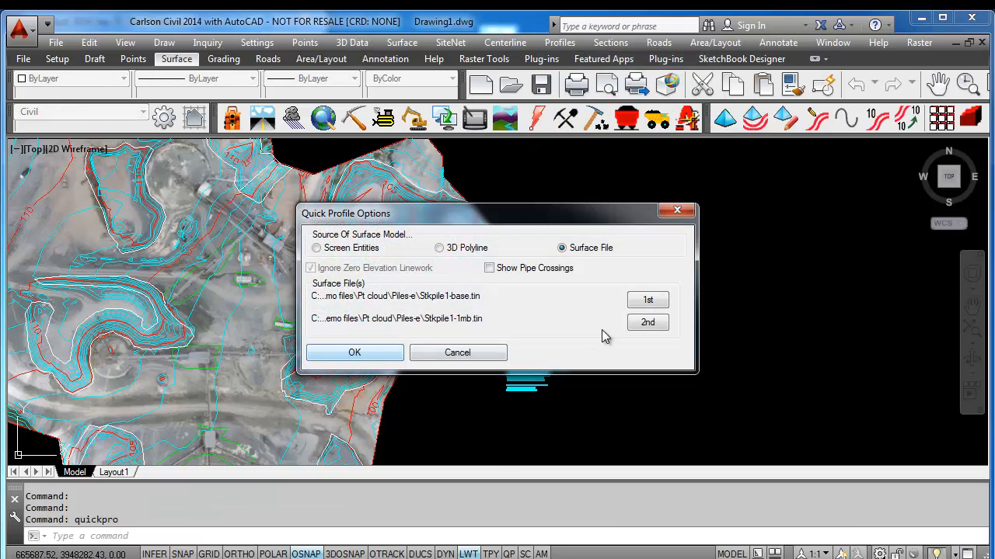
left_click(656, 301)
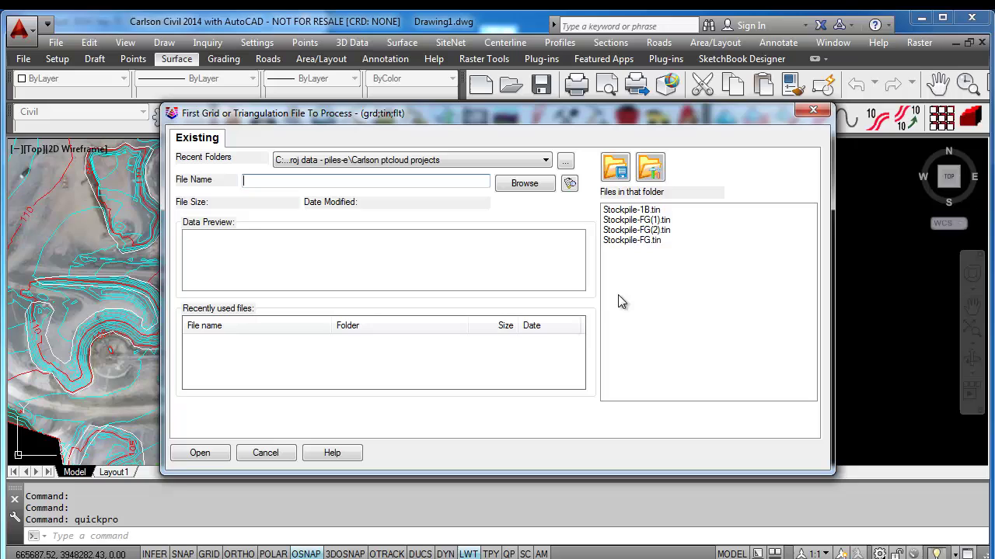
double_click(637, 210)
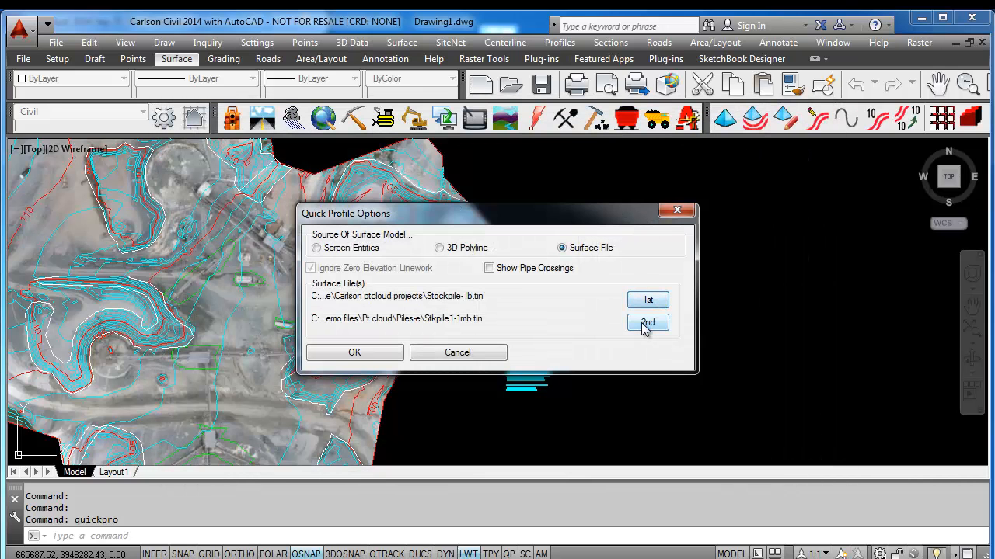
left_click(644, 325)
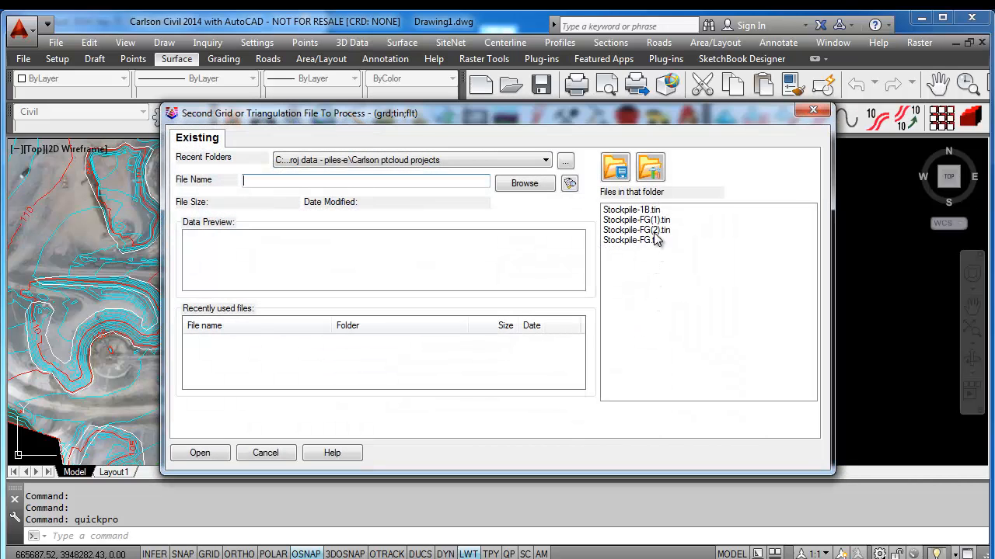
double_click(654, 231)
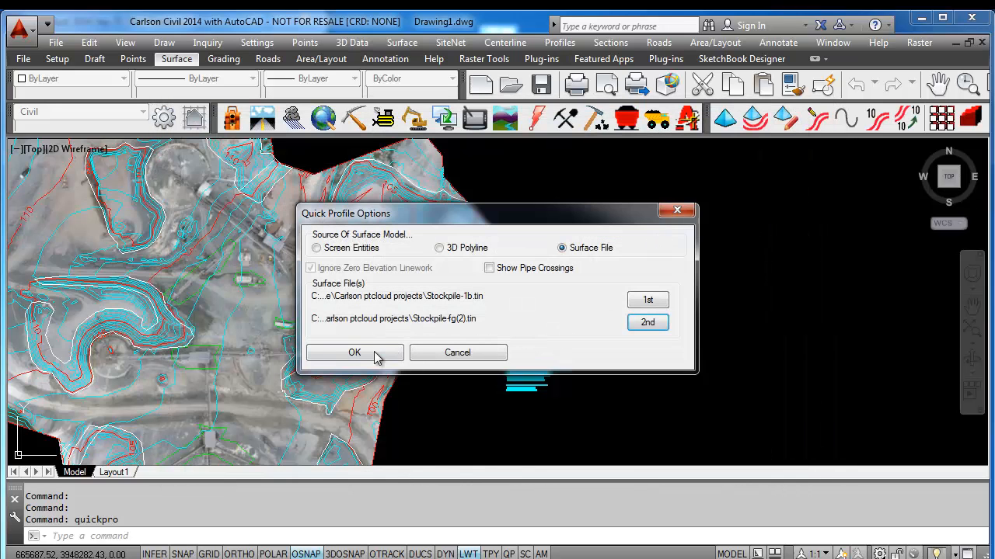
left_click(376, 354)
- Profile a two-point line across the pile, adjust one alignment point, and exit the graph
left_click(281, 408)
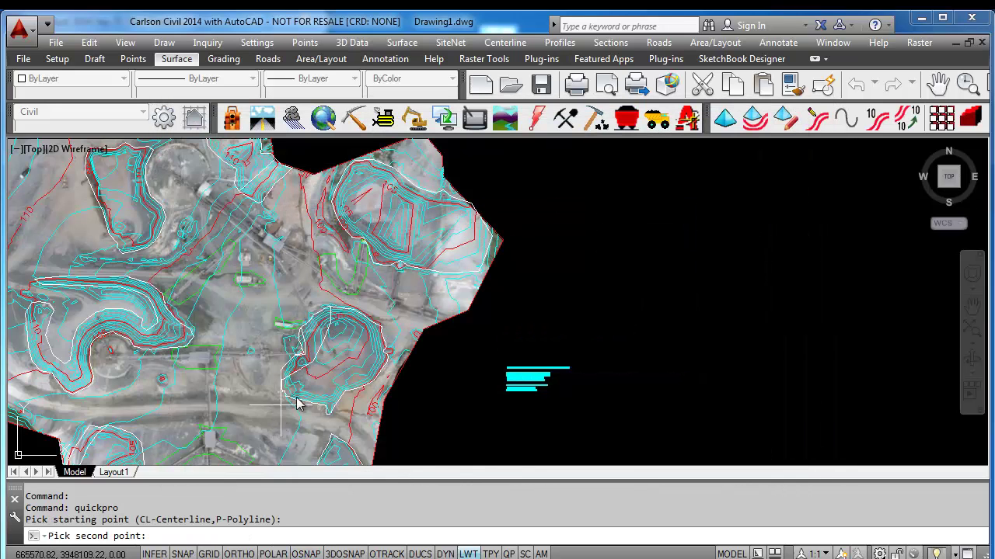
left_click(382, 324)
key("Return")
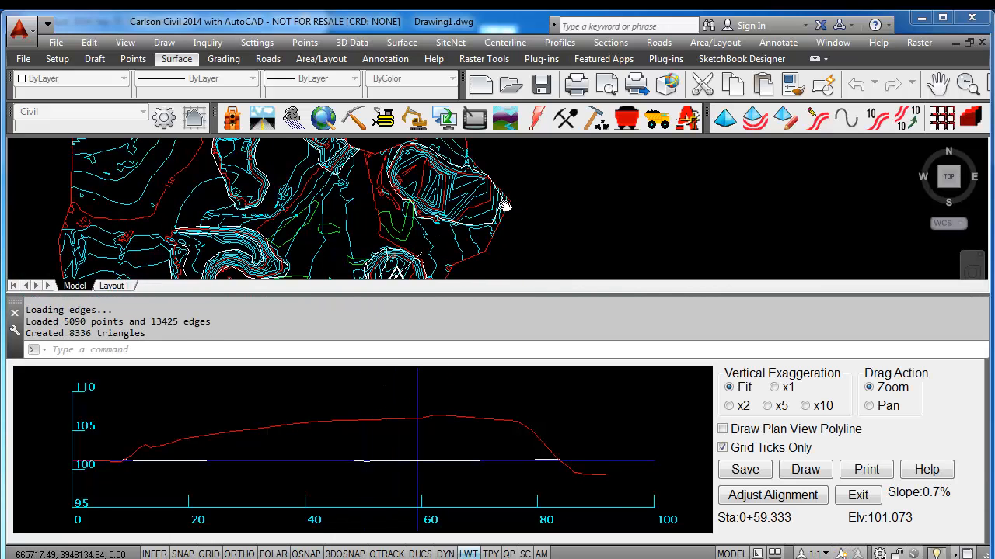
left_click(764, 499)
left_click(412, 208)
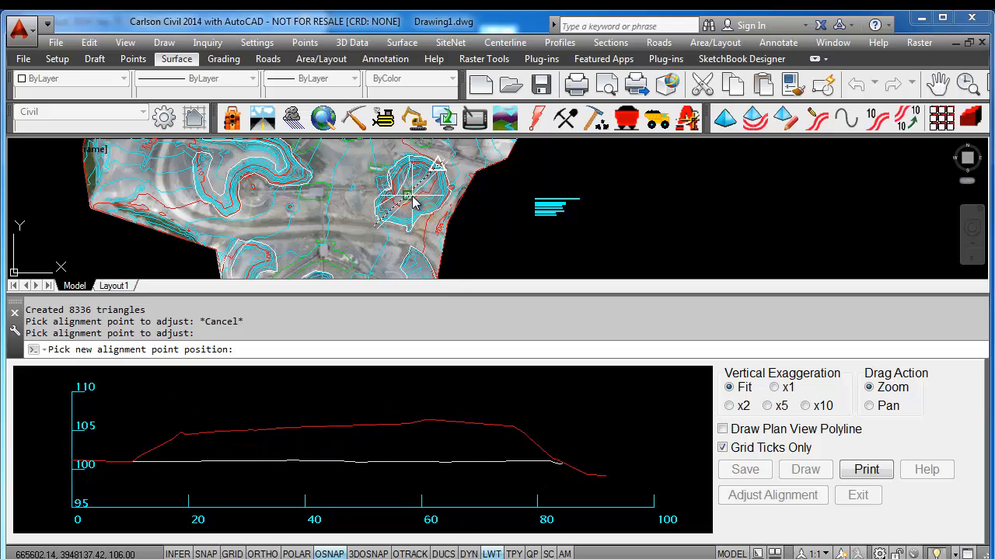
left_click(437, 164)
left_click(857, 495)
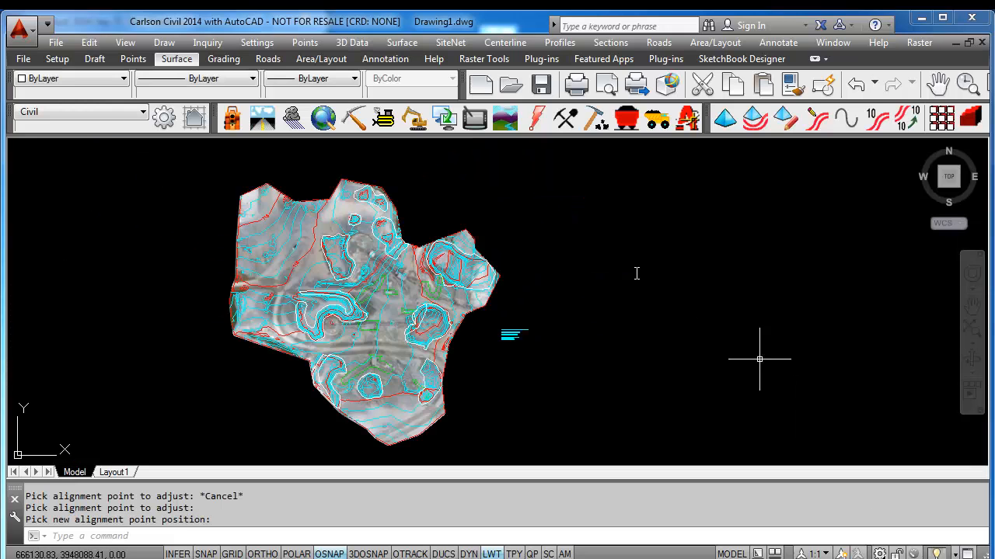
left_click(402, 42)
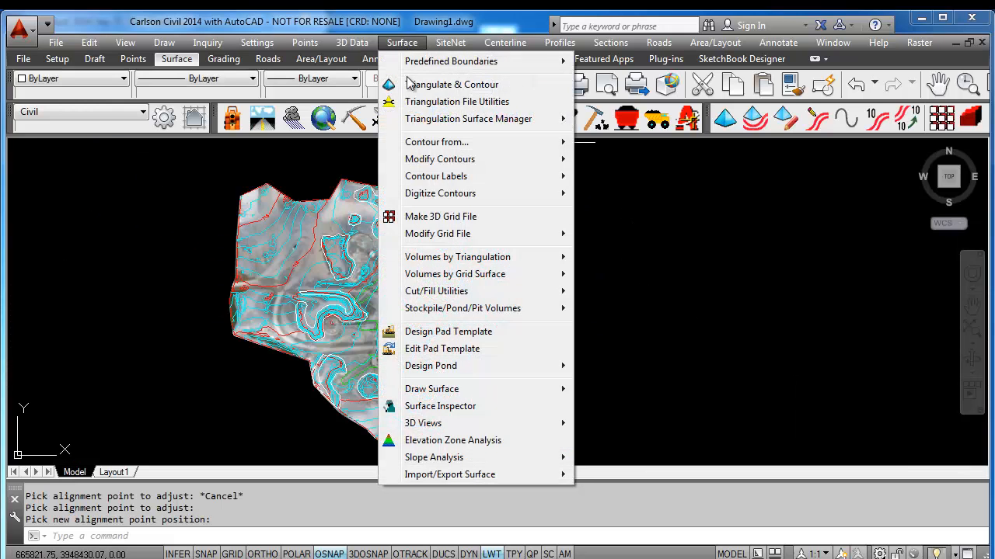
mouse_move(458, 256)
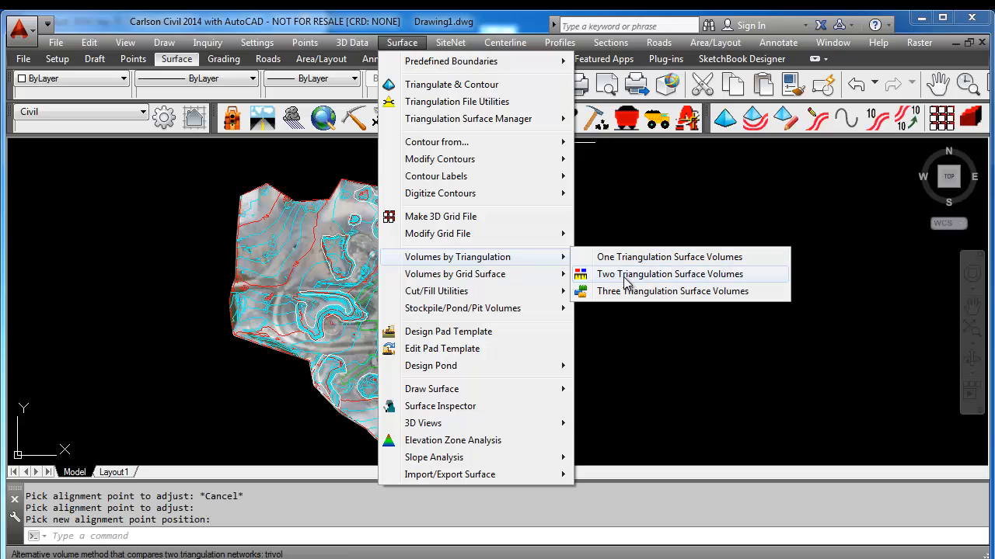
- Compute two-surface volumes, Stockpile-1B.tin to Stockpile-FG(2).tin inside the boundary: 7.0 C.F. cut, 11,183.3 C.F. fill
left_click(624, 276)
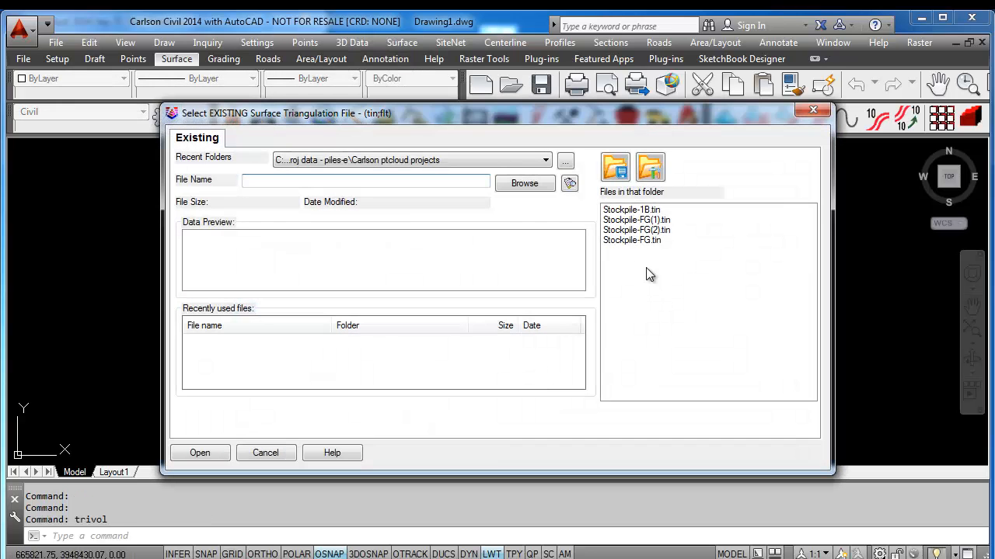
double_click(649, 214)
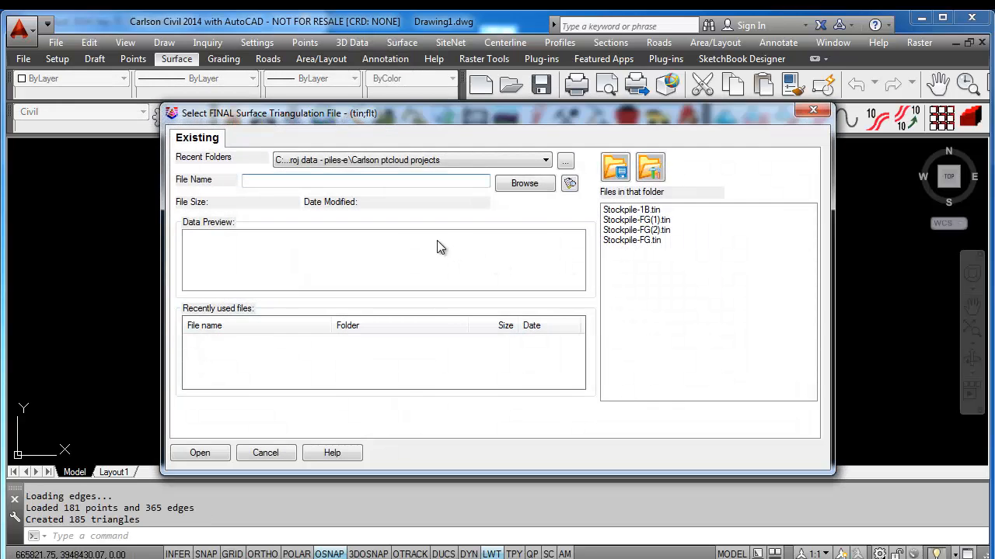
double_click(617, 230)
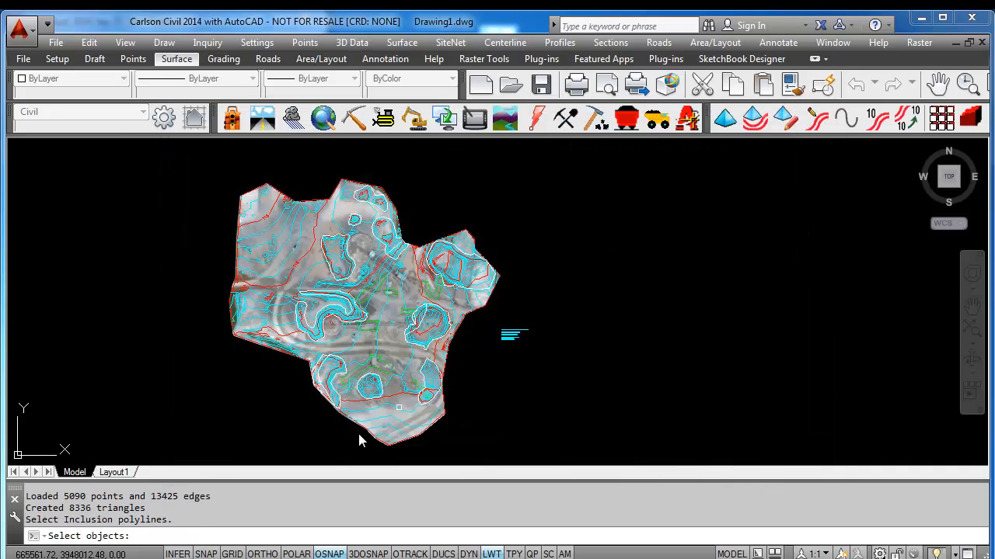
scroll(412, 373, "up", 5)
scroll(439, 318, "up", 3)
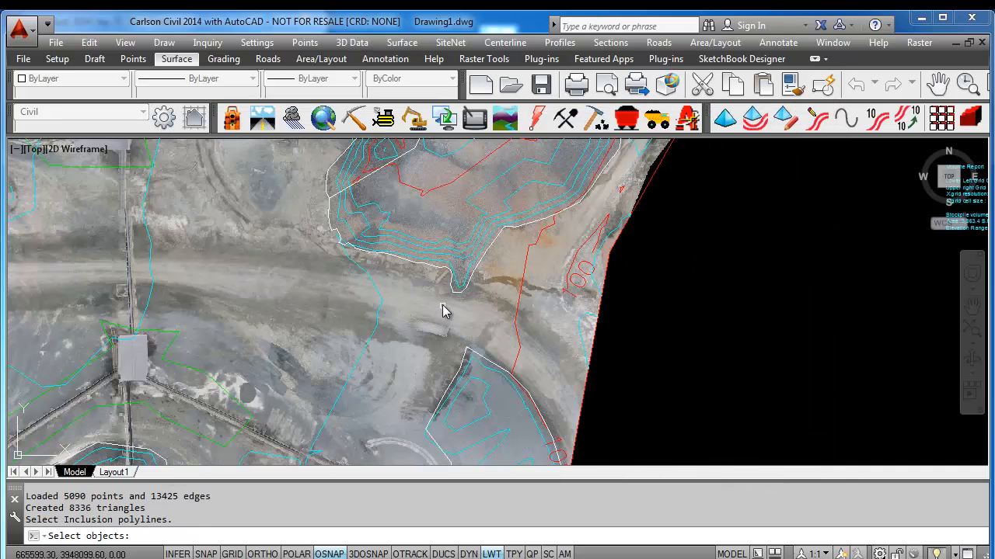
left_click(439, 278)
key("Return")
key("Return")
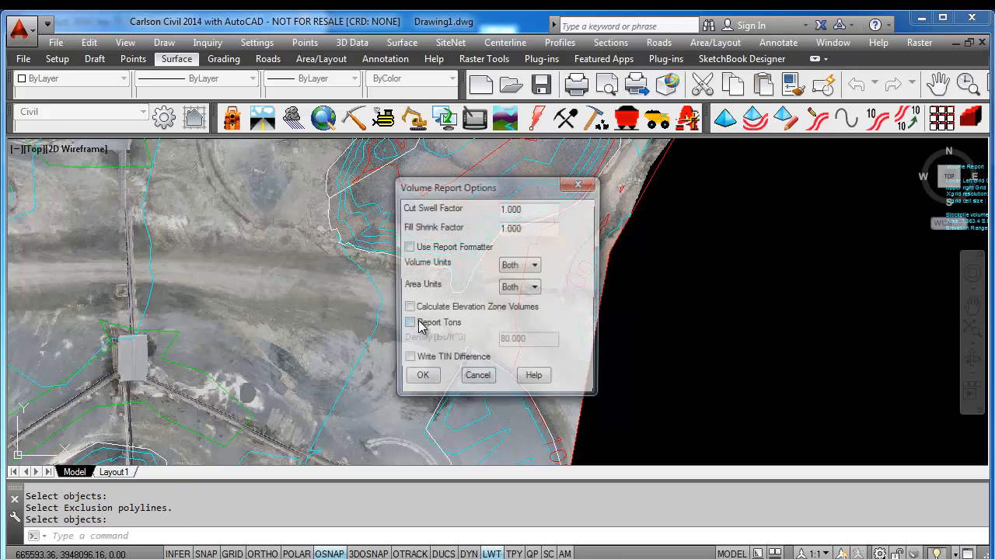
left_click(420, 382)
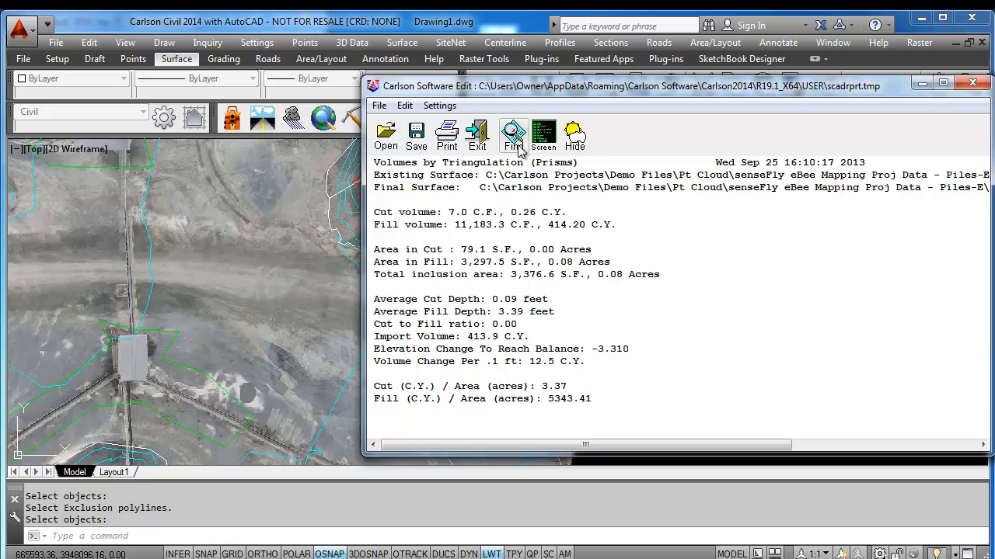
- Place the triangulation volume report as text right of the first report, exit without saving changes
left_click(543, 134)
left_click(446, 350)
scroll(809, 268, "down", 4)
scroll(645, 359, "down", 2)
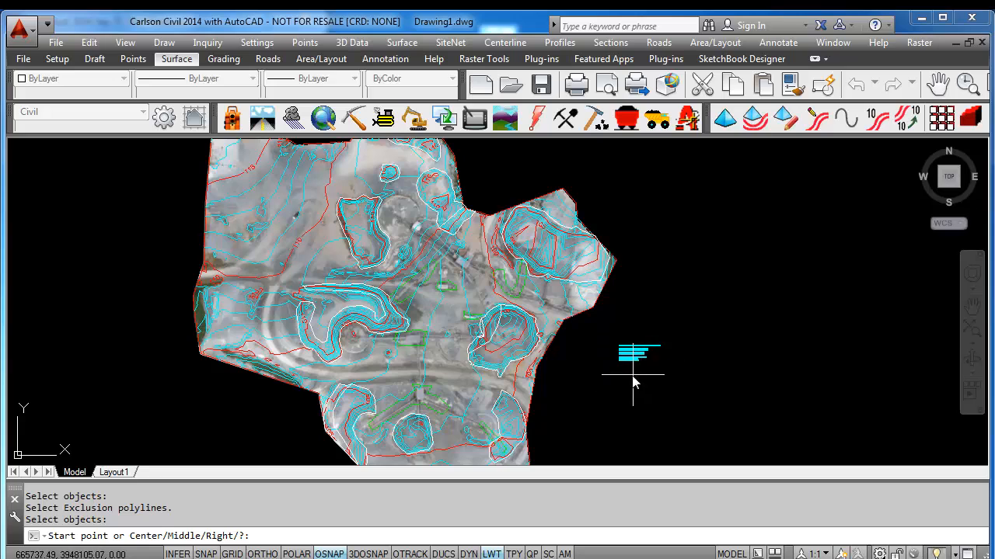
left_click(670, 346)
key("Return")
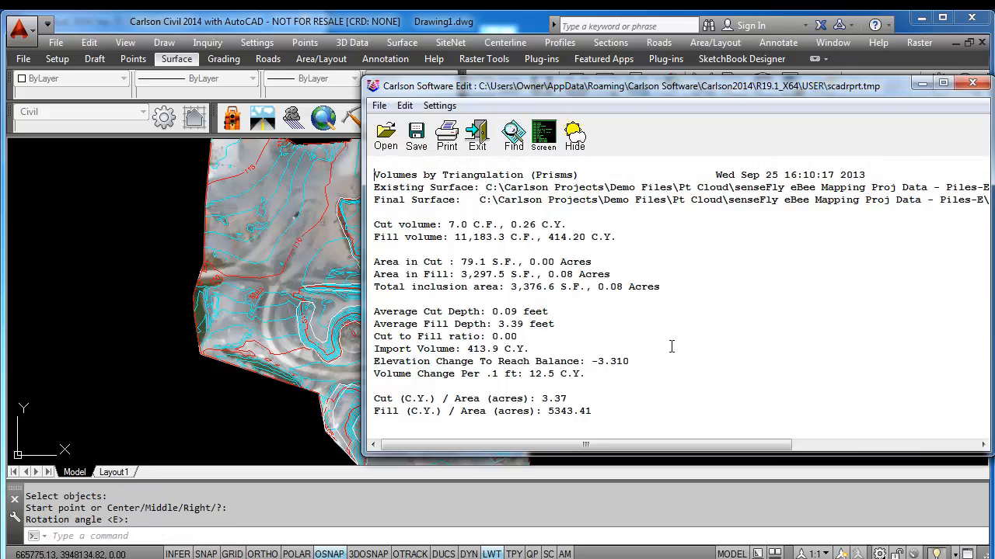
scroll(571, 293, "down", 1)
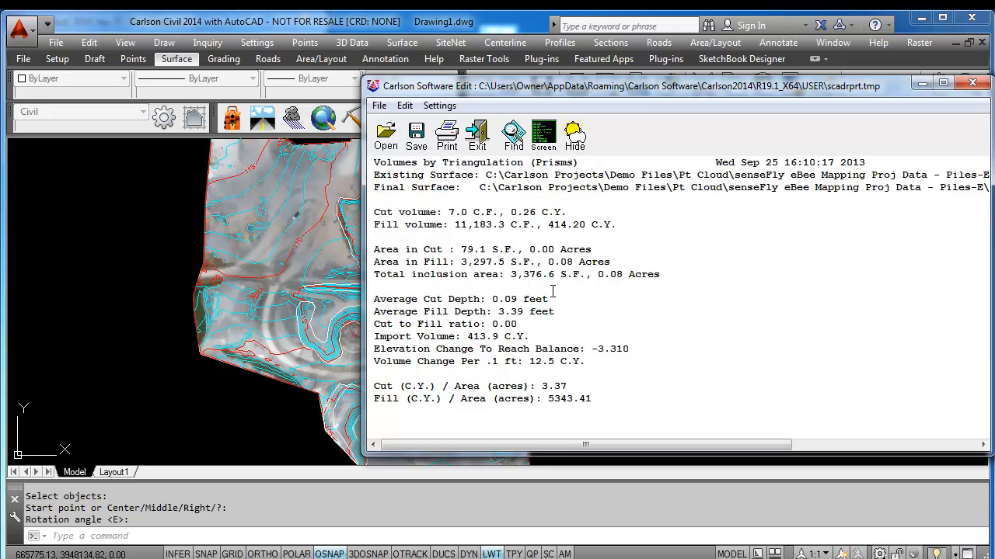
left_click(477, 138)
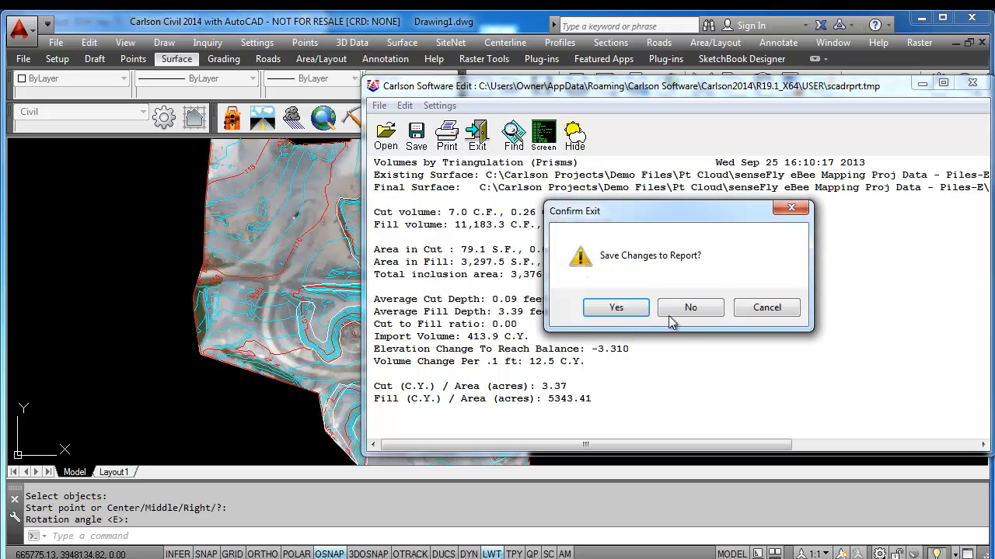
left_click(687, 318)
scroll(703, 365, "up", 3)
scroll(652, 349, "up", 2)
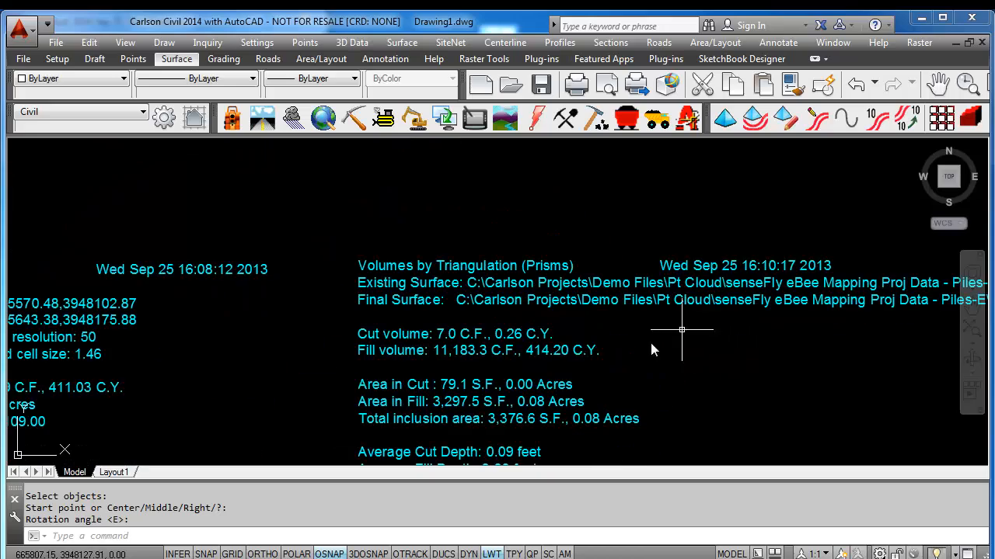
scroll(536, 342, "down", 1)
scroll(473, 351, "up", 1)
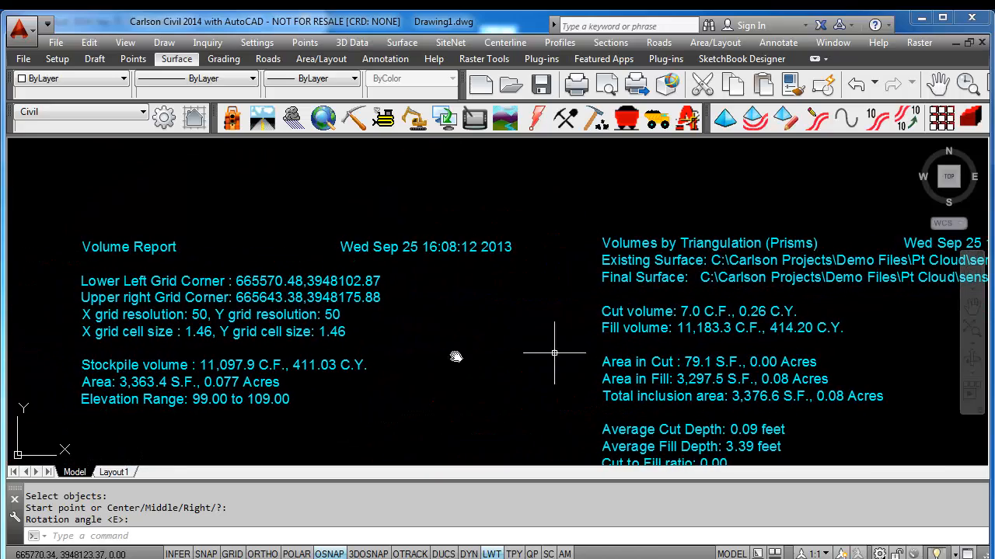